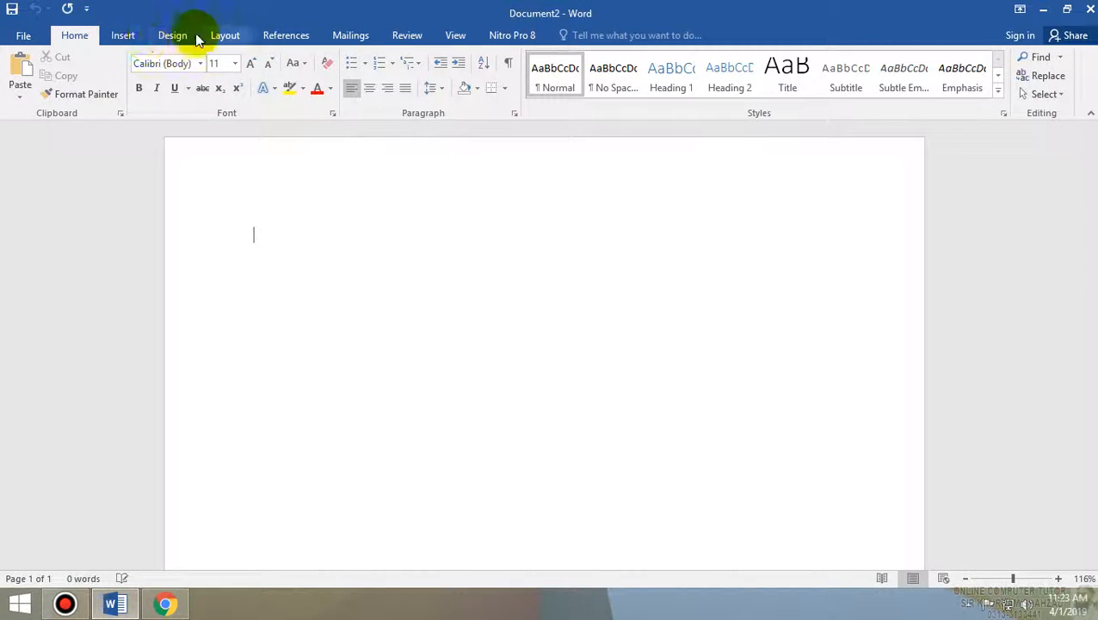
Step: Add a Banded header titled 'ONLINE COMPUTER TUTOR' and return to the body text
click(120, 35)
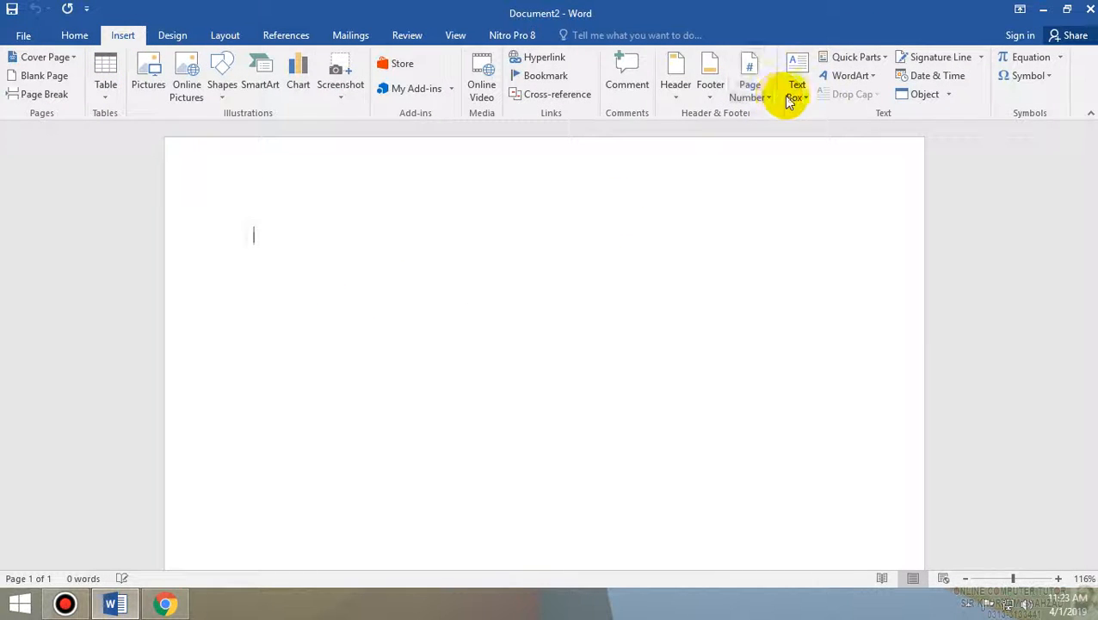
click(675, 102)
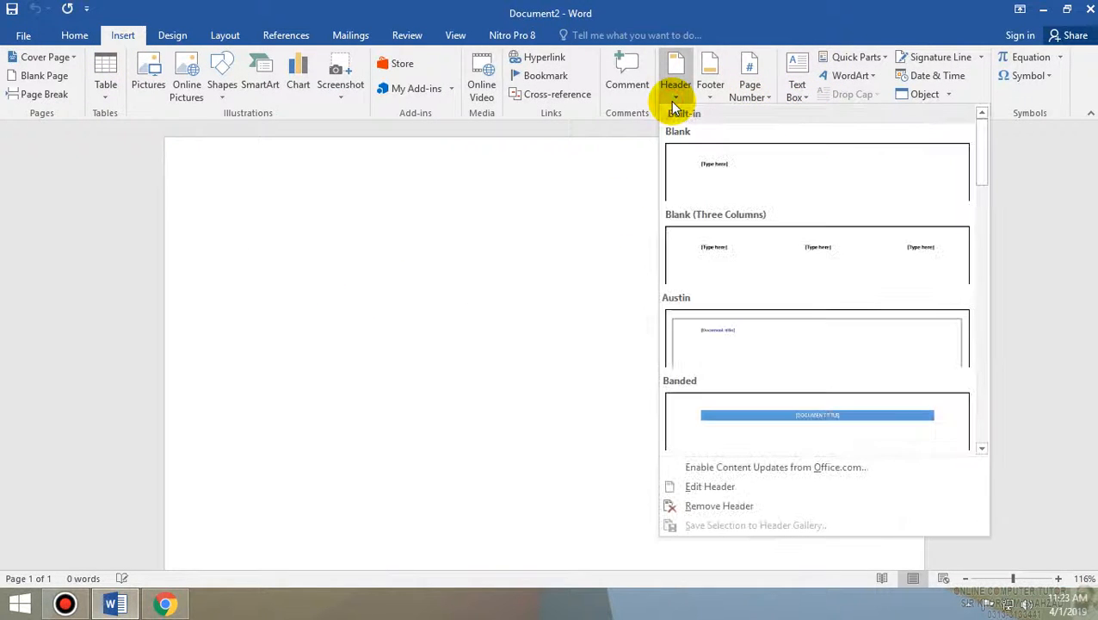
click(760, 422)
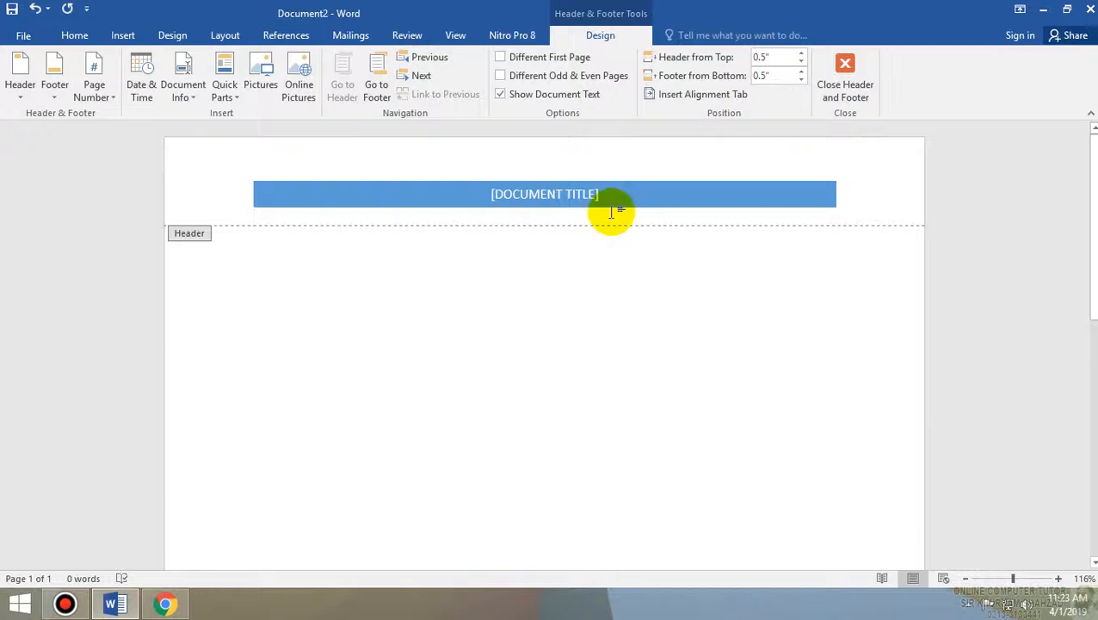
click(554, 193)
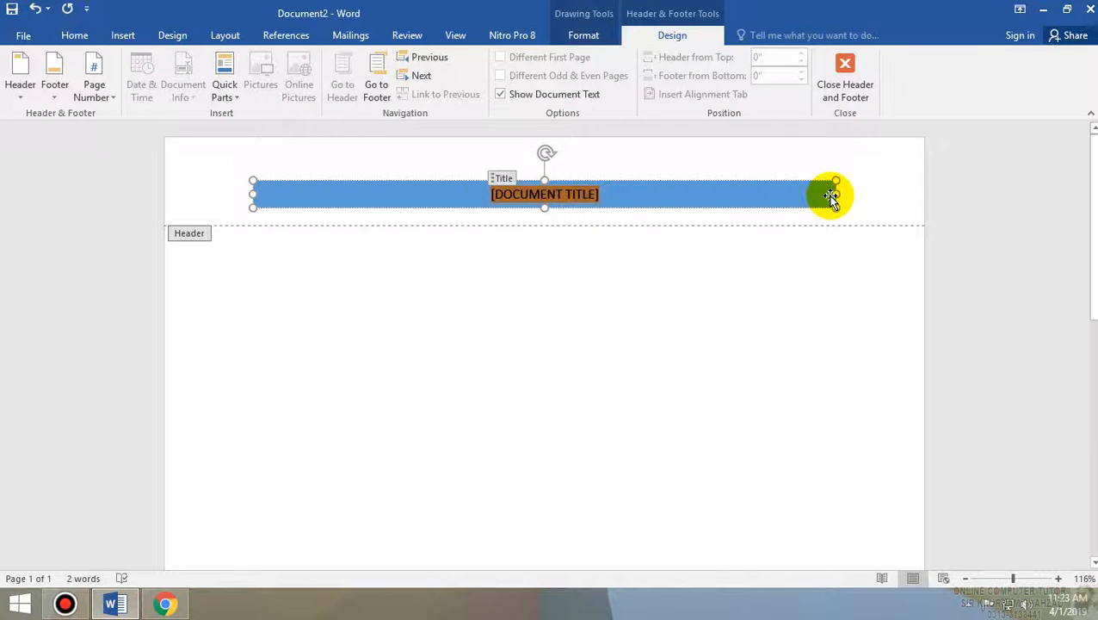
text(O)
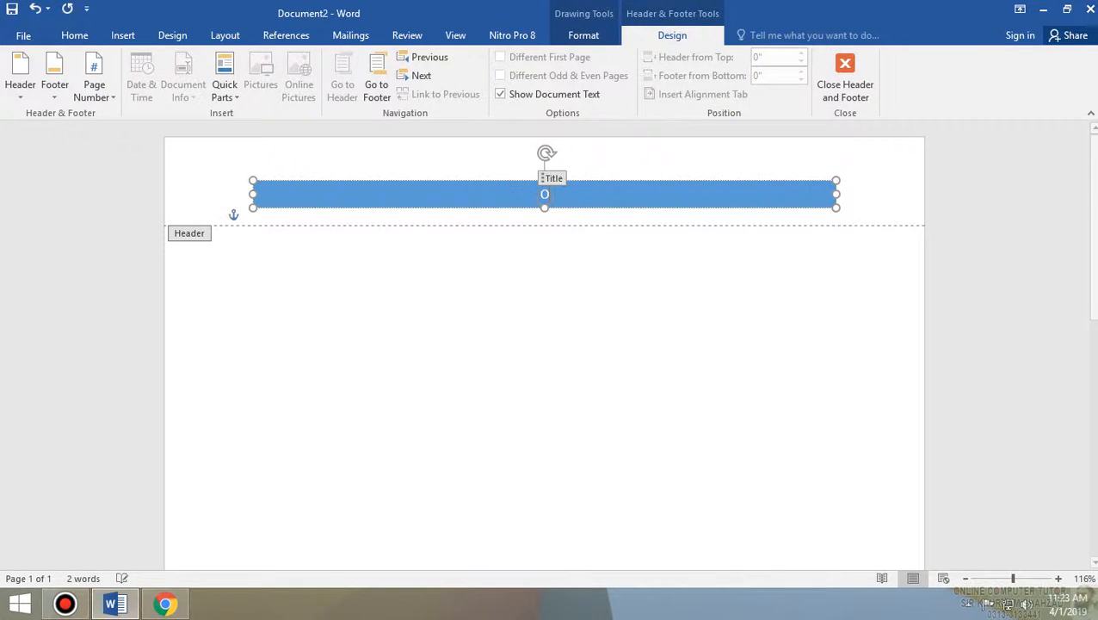
text(NLINE COM)
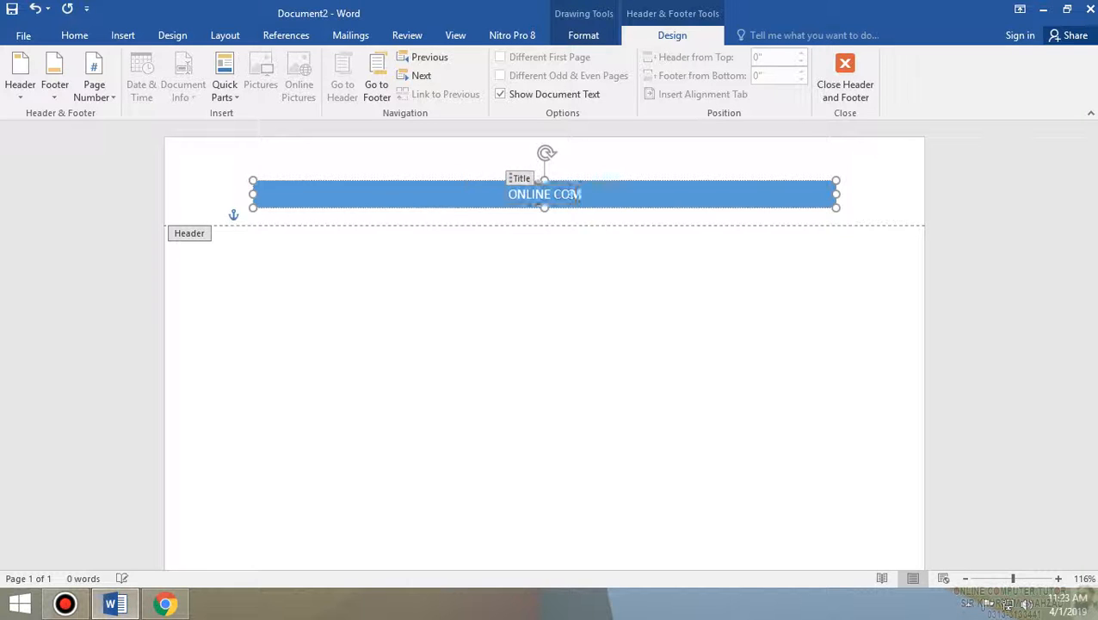
text(PUTER)
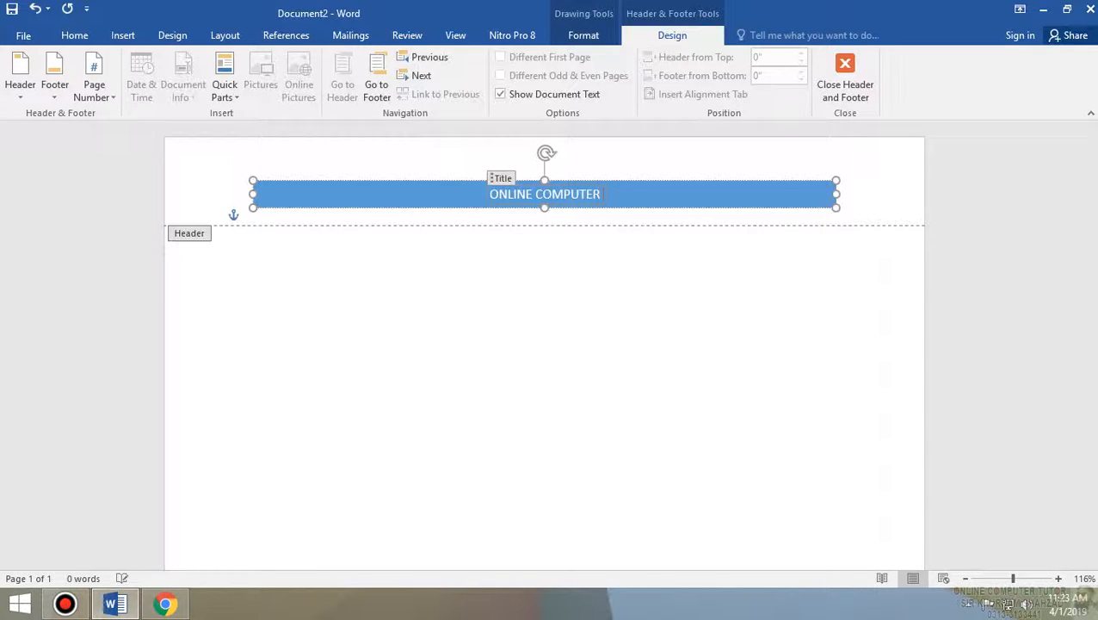
text( TUTOR)
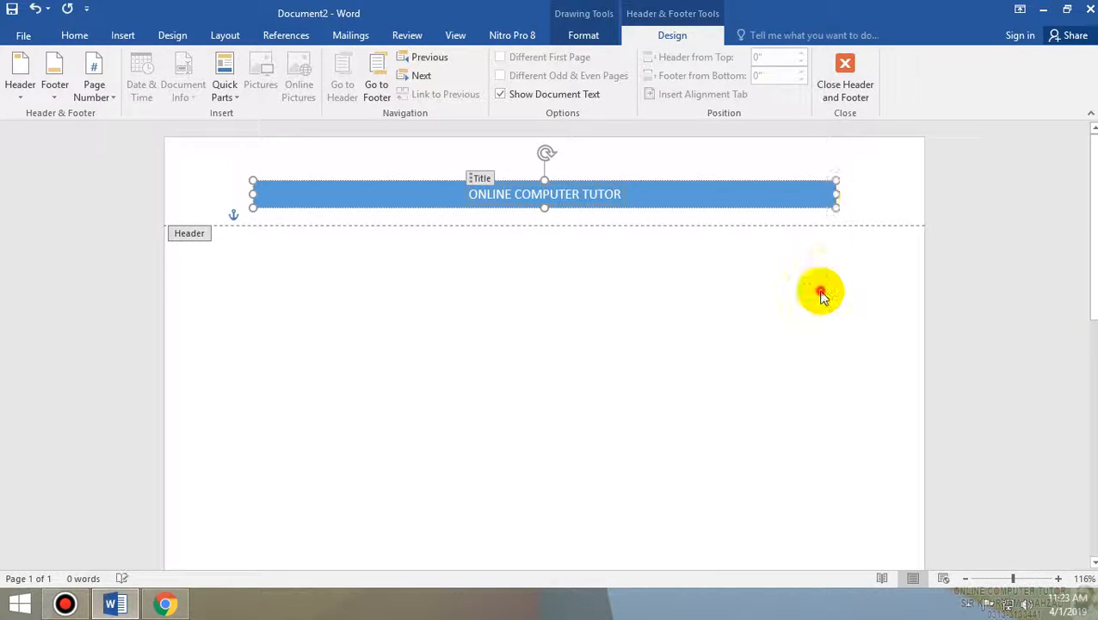
double_click(822, 297)
scroll(780, 272, down, 1)
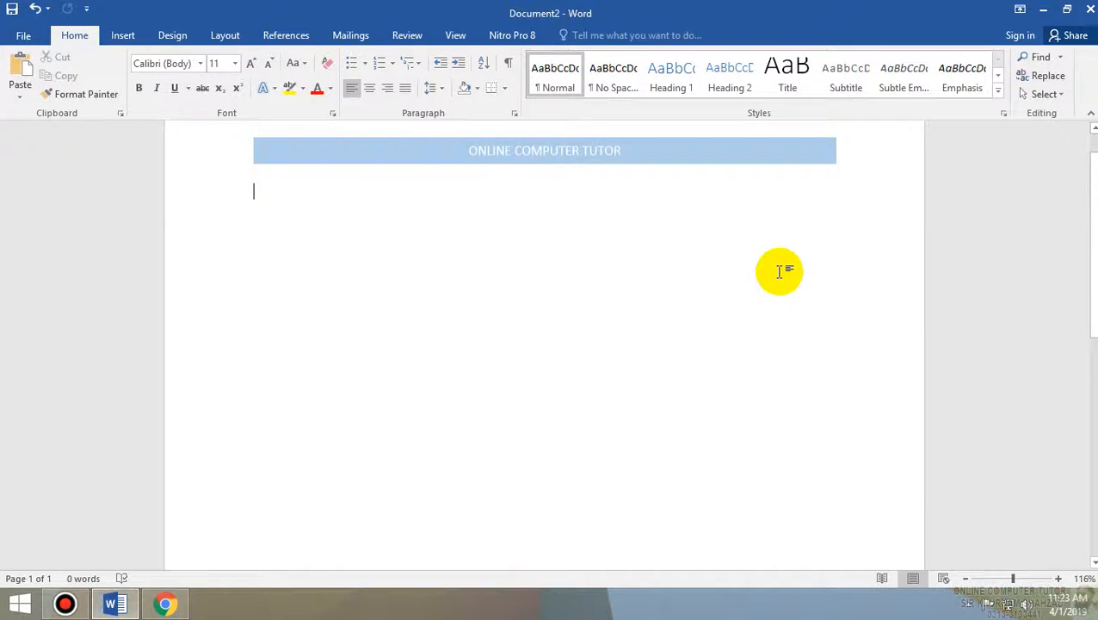
Step: Insert a page break with Ctrl+Enter to start a second page
key(ctrl+Return)
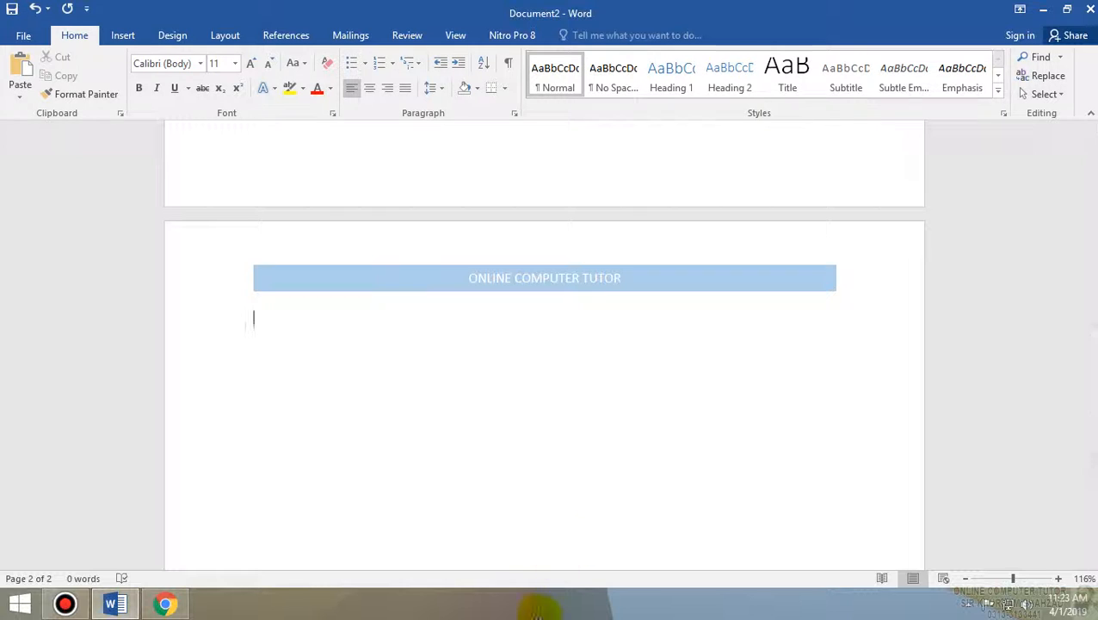
scroll(576, 491, up, 4)
scroll(630, 535, down, 10)
scroll(662, 564, up, 5)
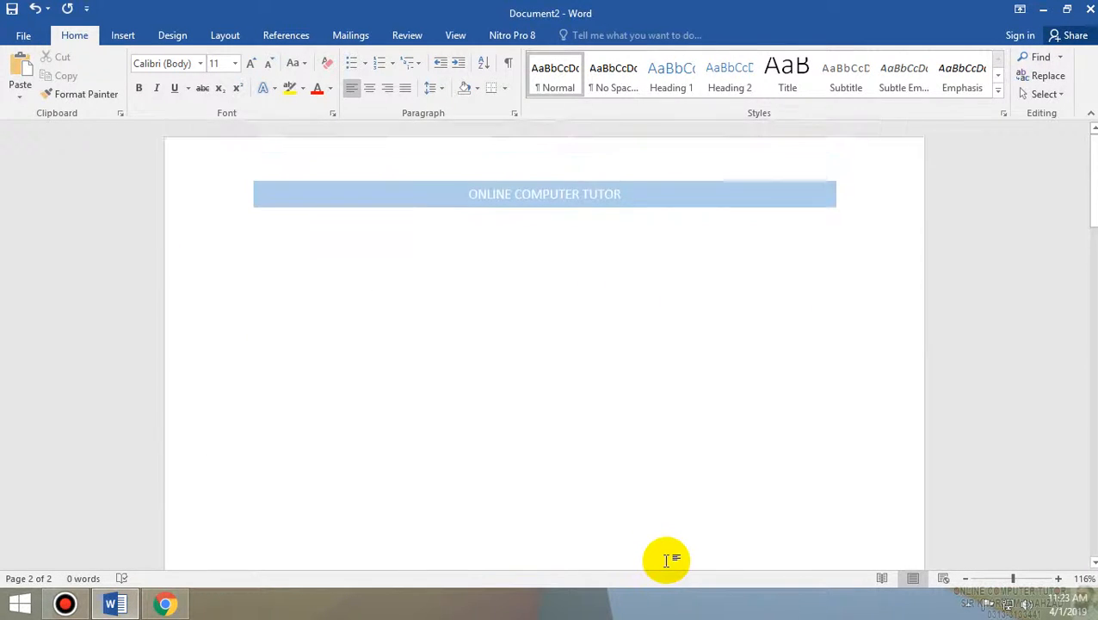
Step: Insert two Next Page section breaks from the top of page 1, giving four pages
click(314, 243)
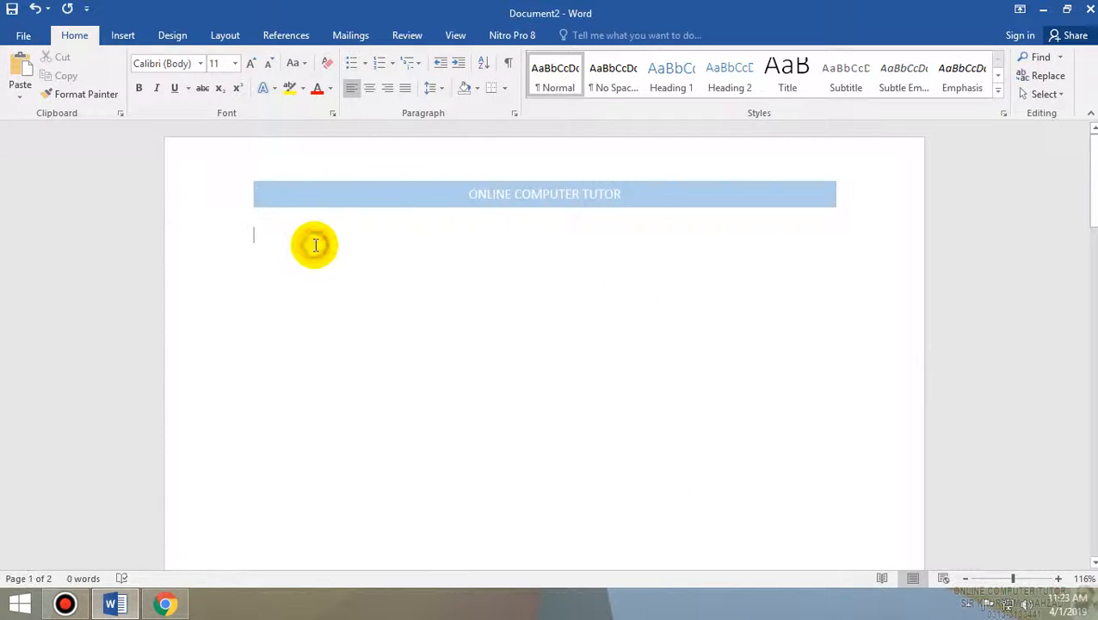
click(224, 34)
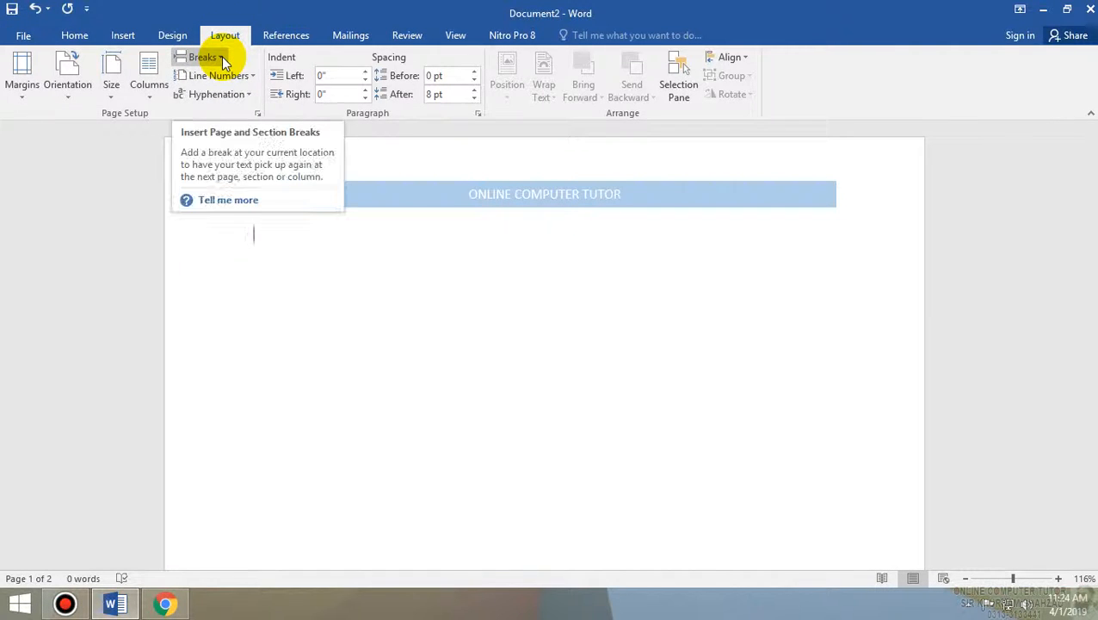
click(222, 60)
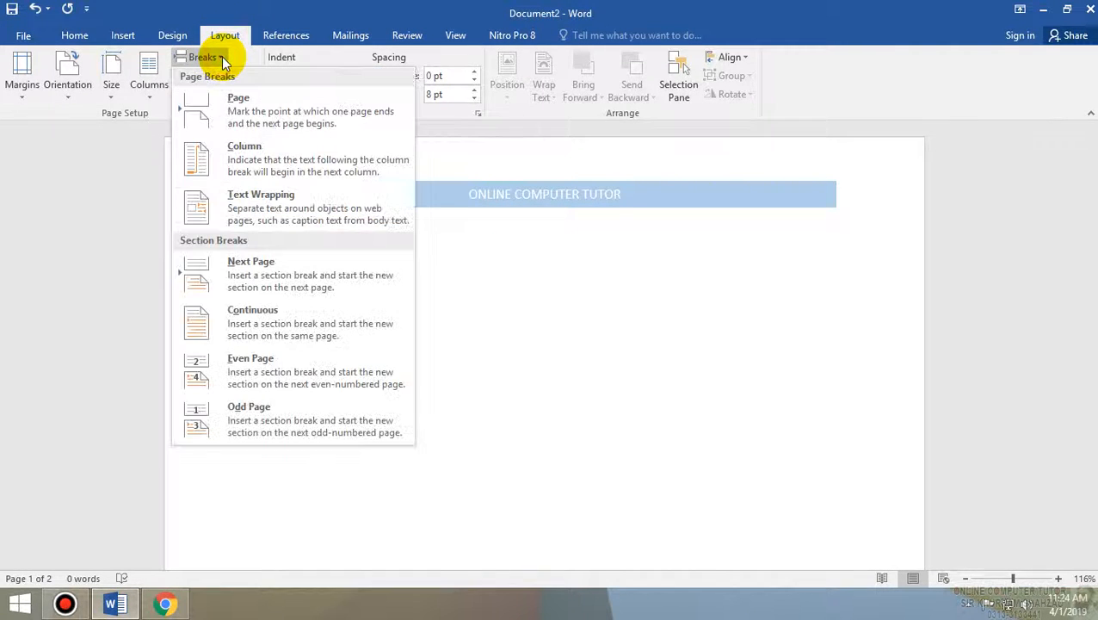
click(282, 288)
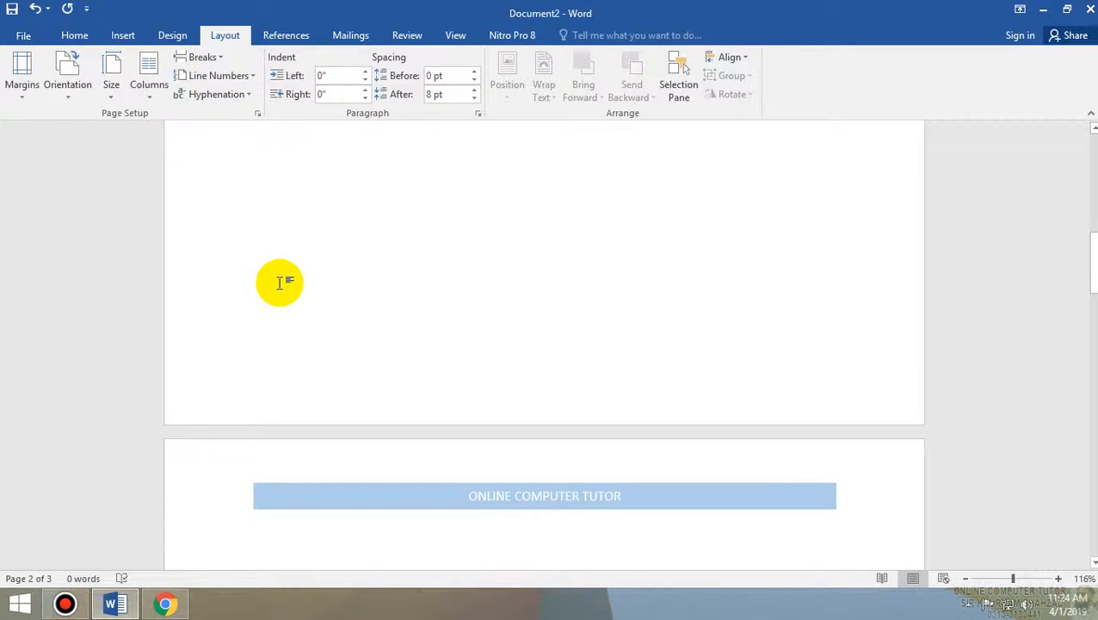
click(219, 56)
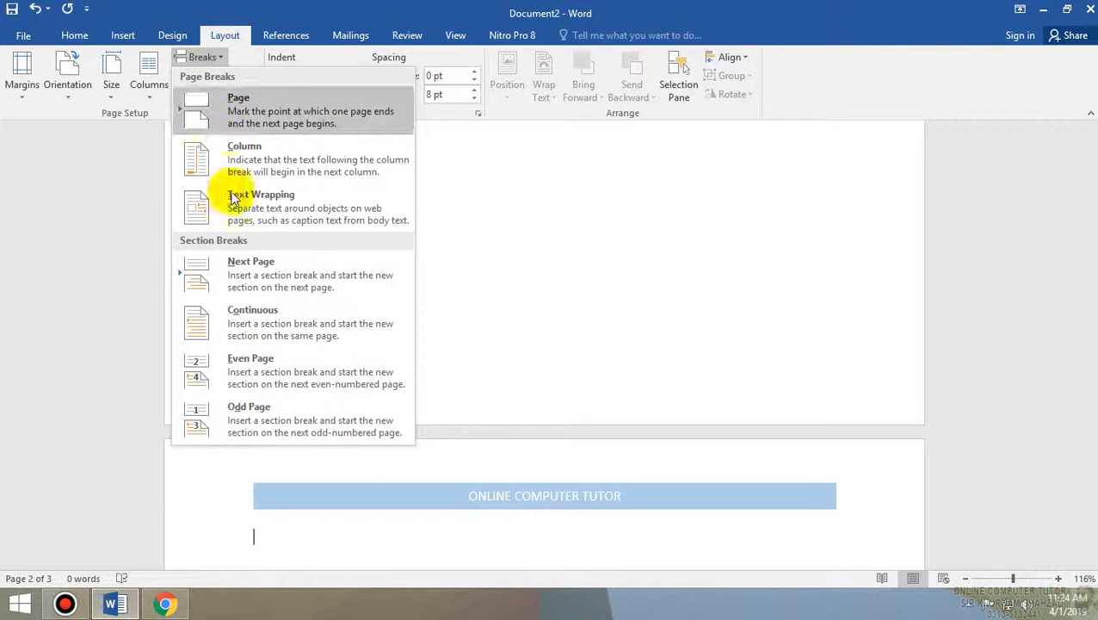
click(258, 280)
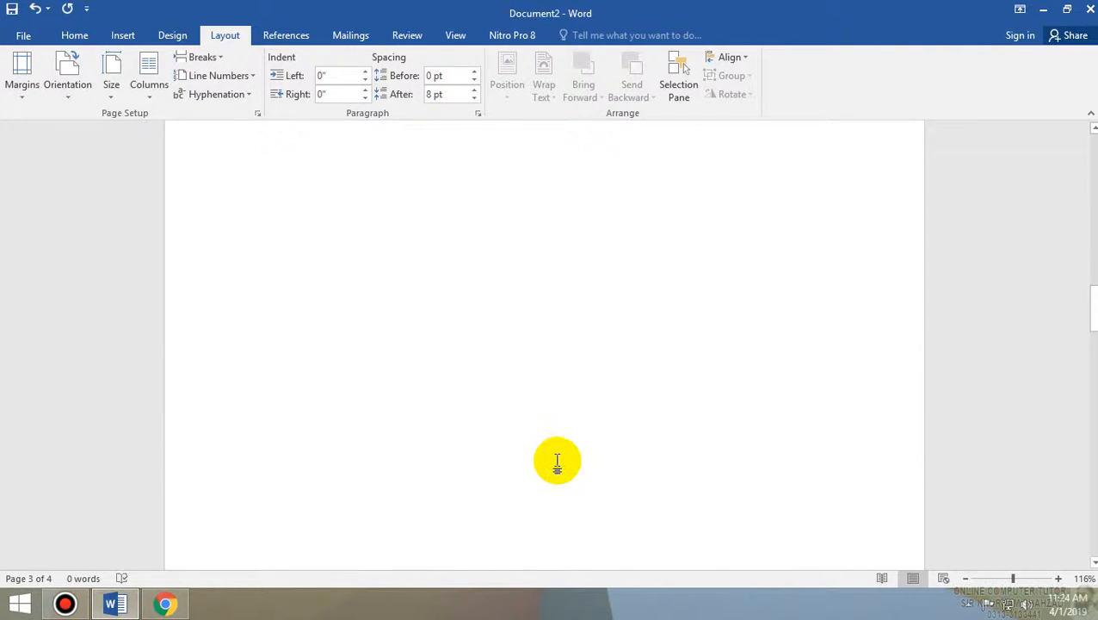
scroll(557, 462, up, 5)
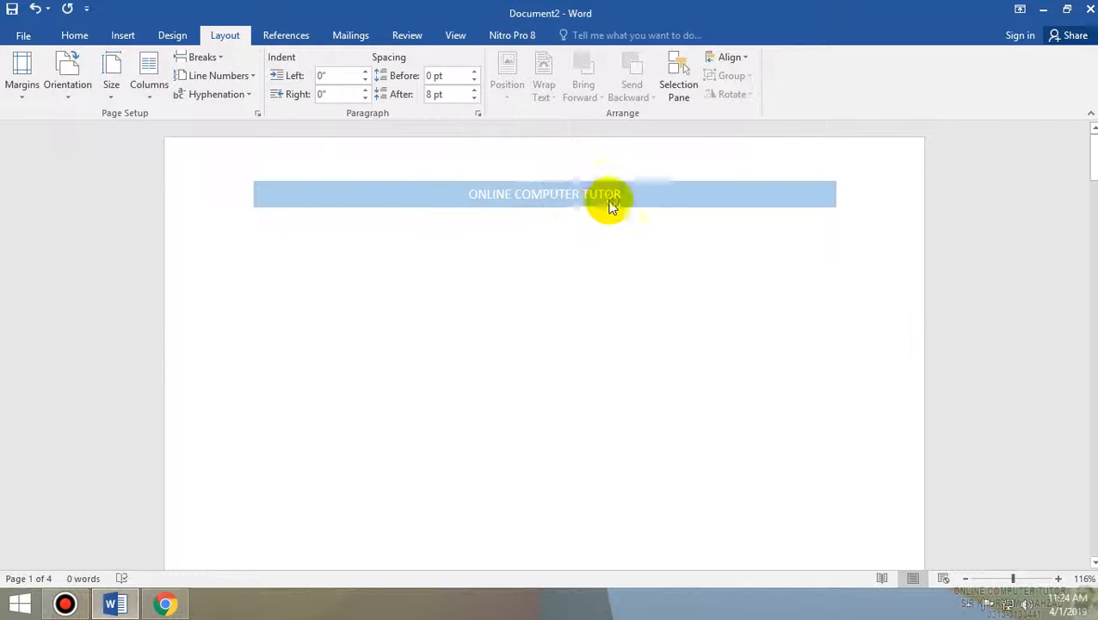
scroll(603, 472, down, 2)
scroll(602, 472, down, 3)
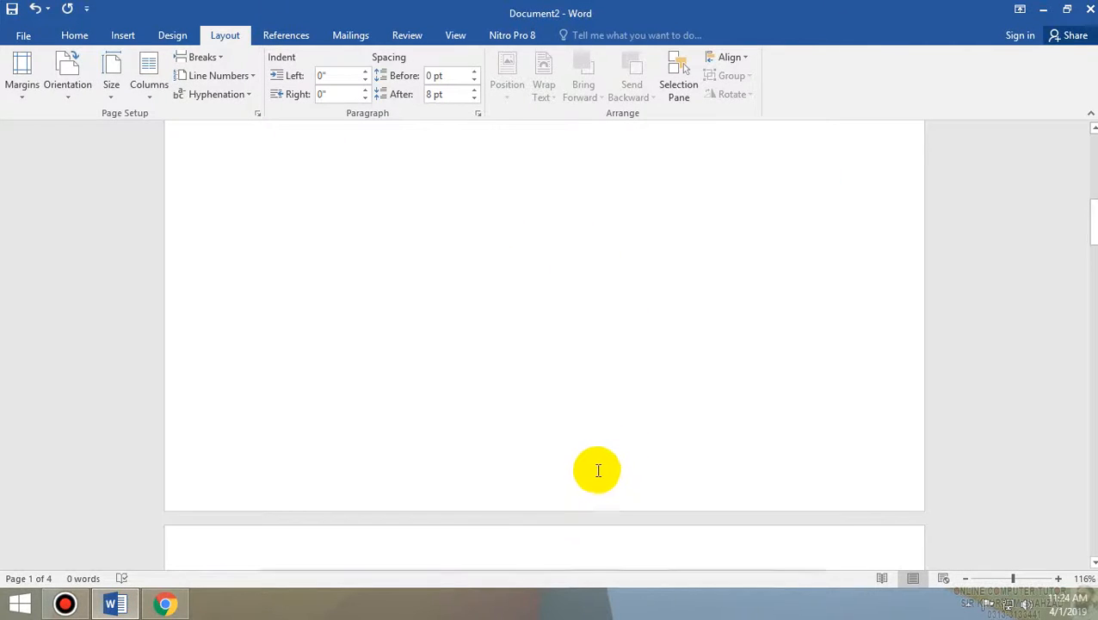
Step: Open the page 2 header and turn off Link to Previous for Section 2
double_click(450, 360)
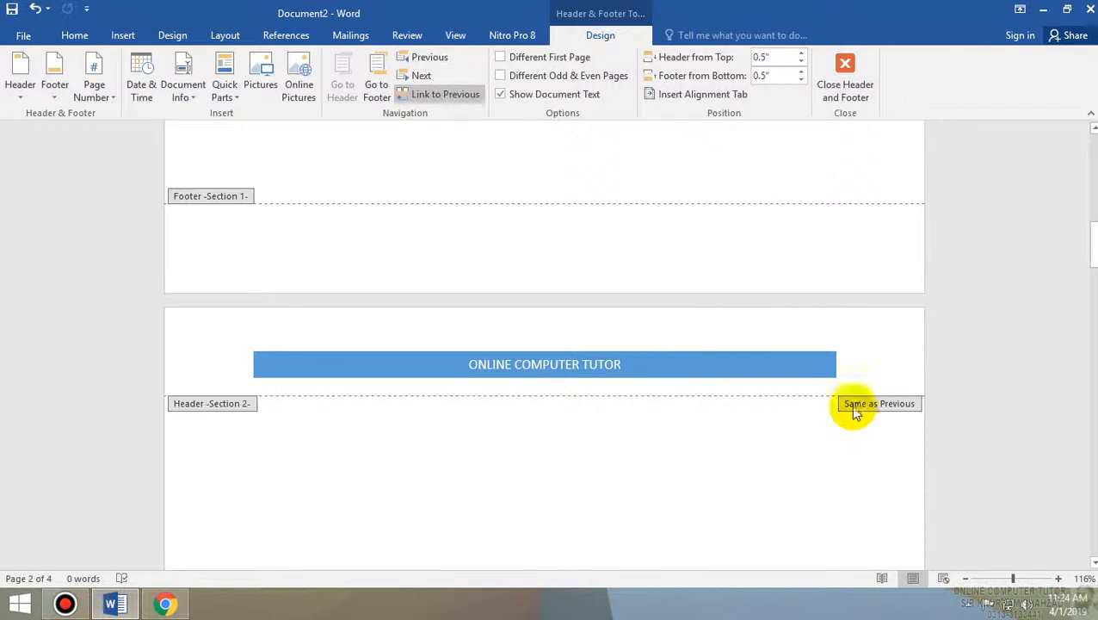
scroll(238, 422, up, 10)
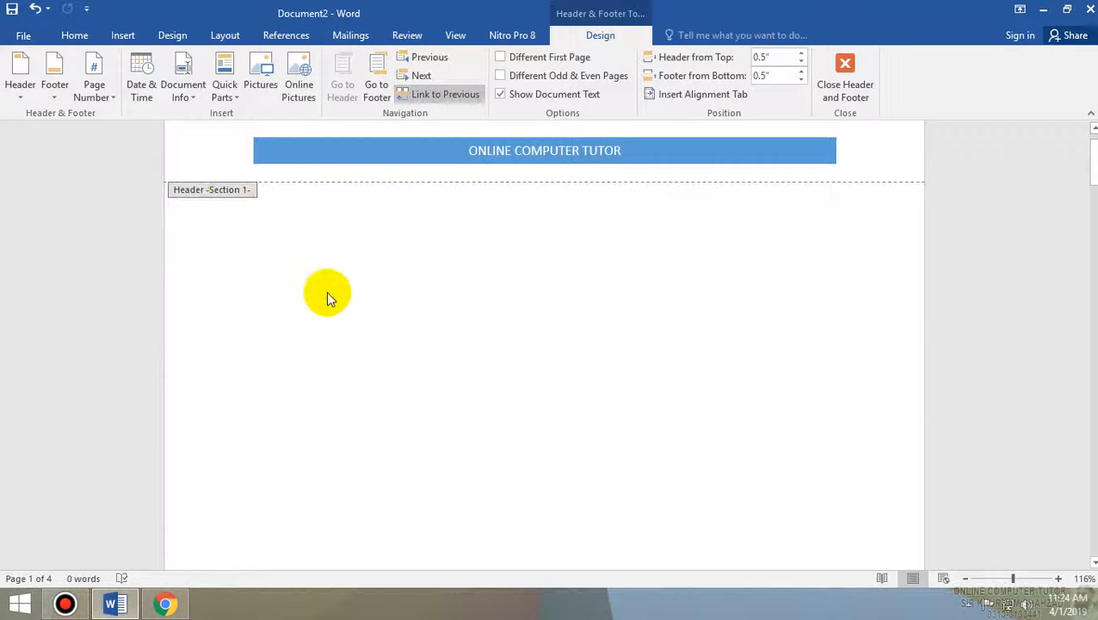
scroll(327, 297, down, 8)
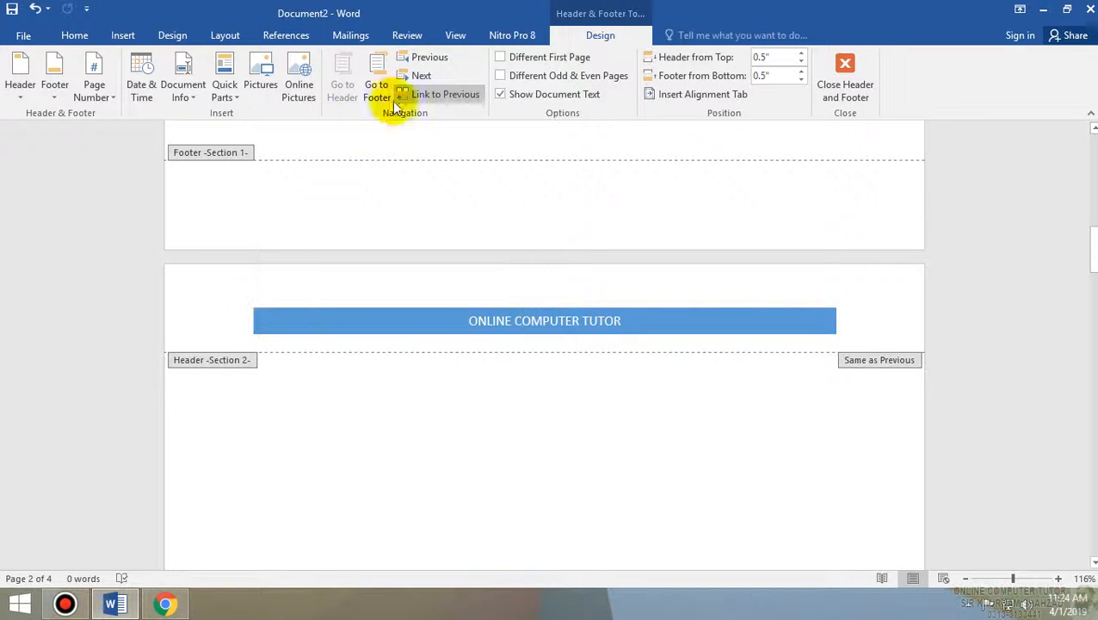
click(433, 98)
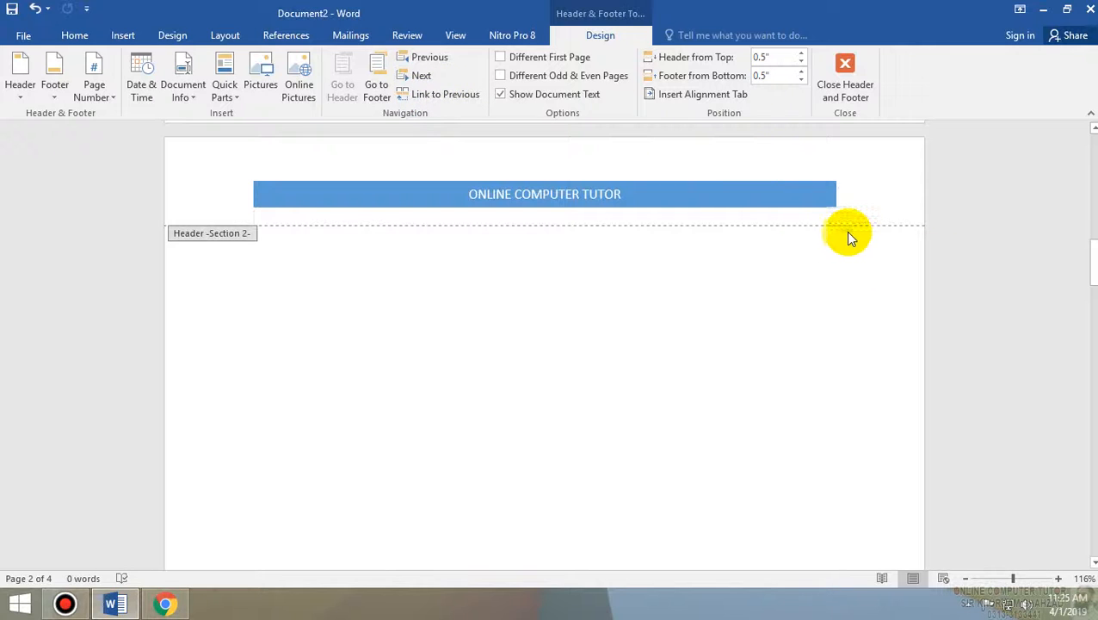
Step: Replace Section 2's blue banner with the orange Integral header design
click(626, 185)
key(Delete)
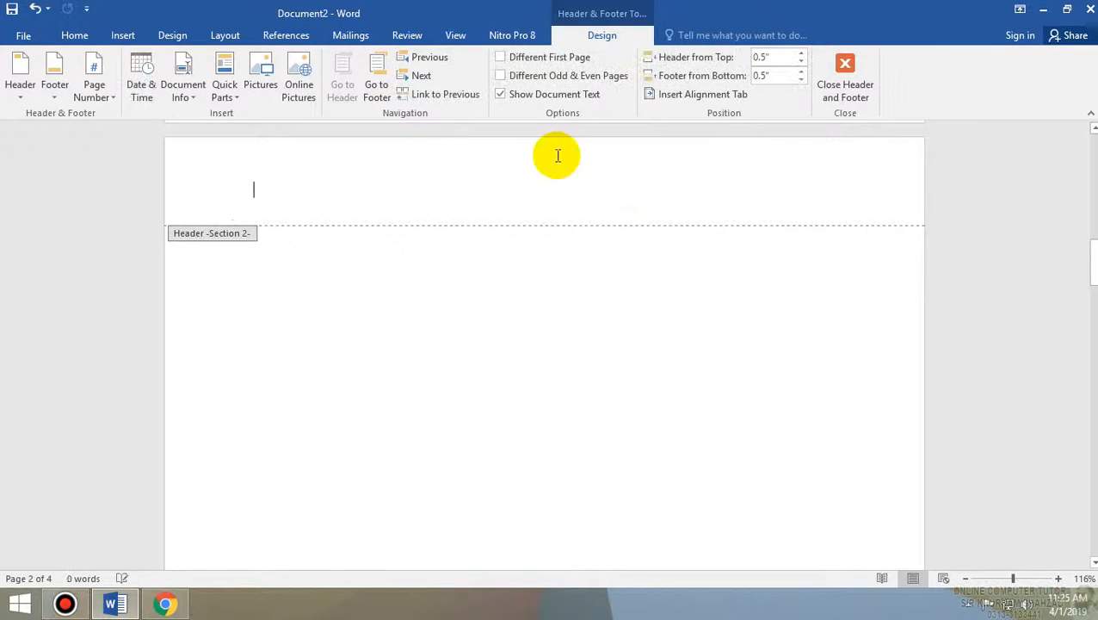
click(122, 35)
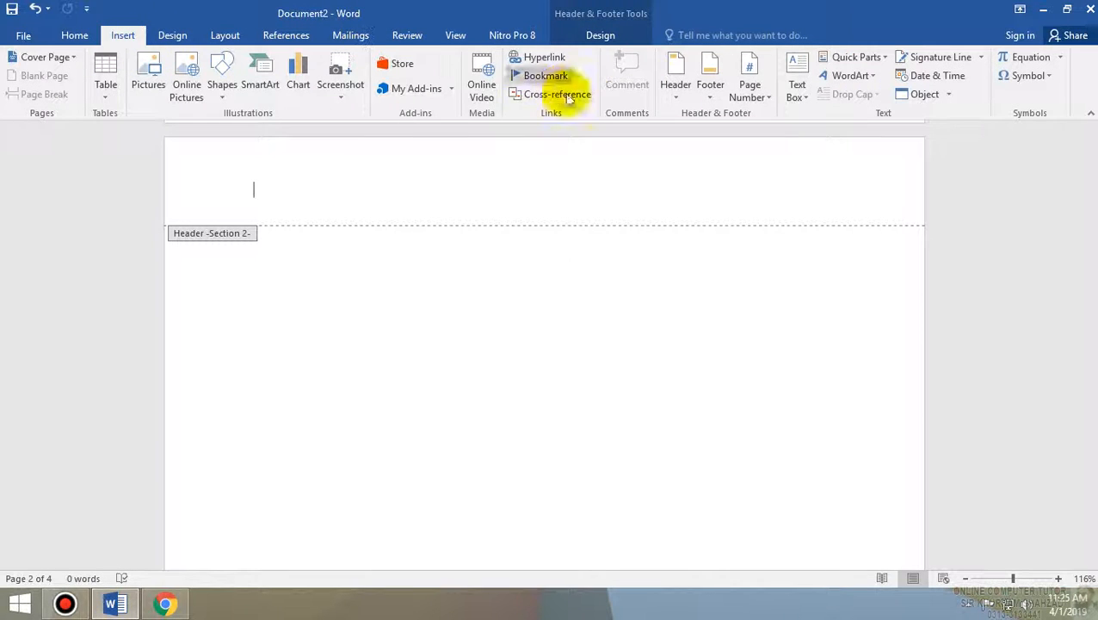
click(675, 90)
scroll(829, 311, down, 5)
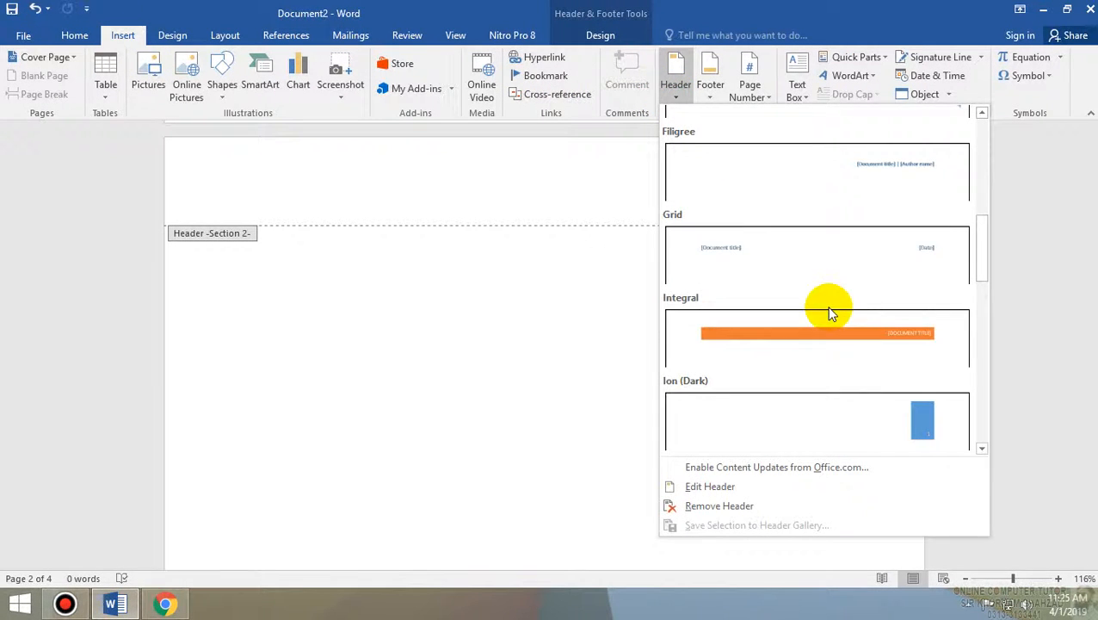
click(871, 334)
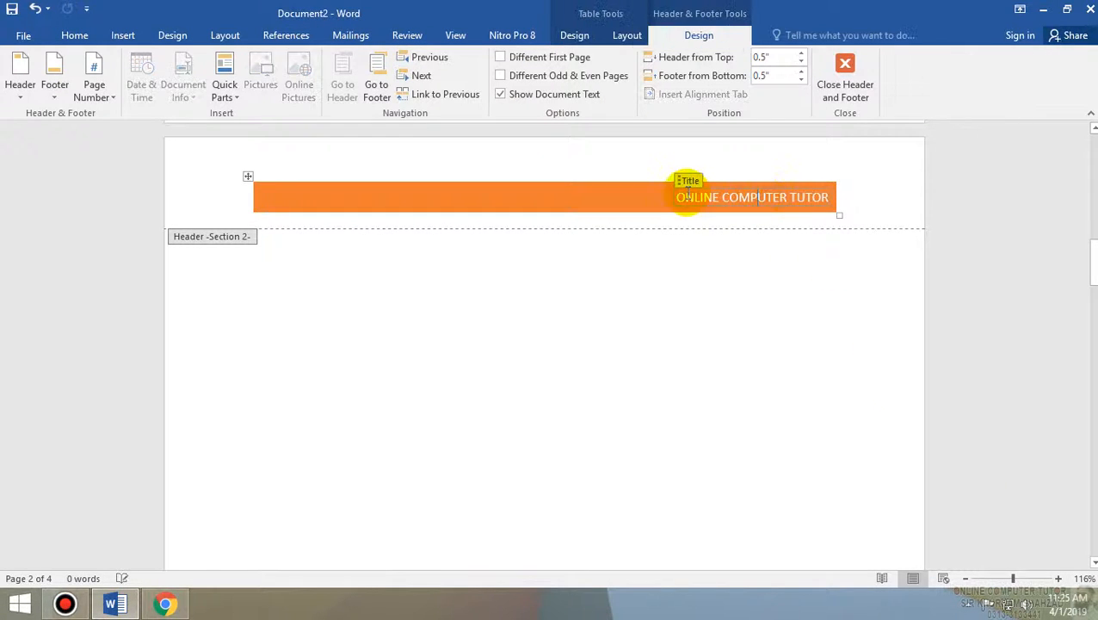
Step: Change the Section 2 header text to the author's name and close header editing
drag(676, 191, 852, 179)
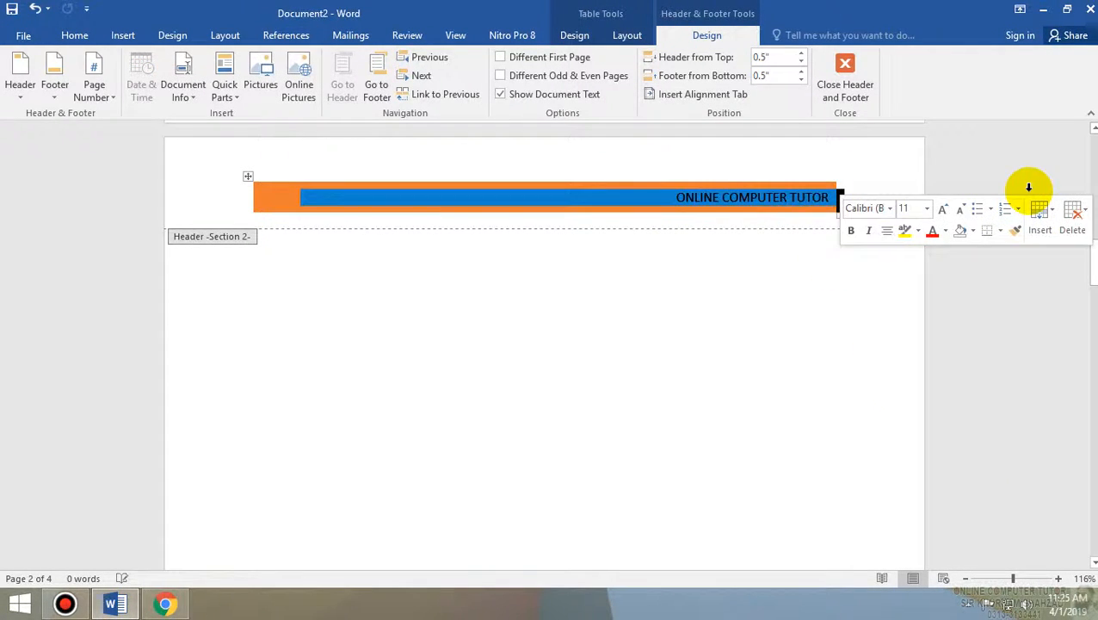
text(AAAAAAAAAAAAAAAAAAAA)
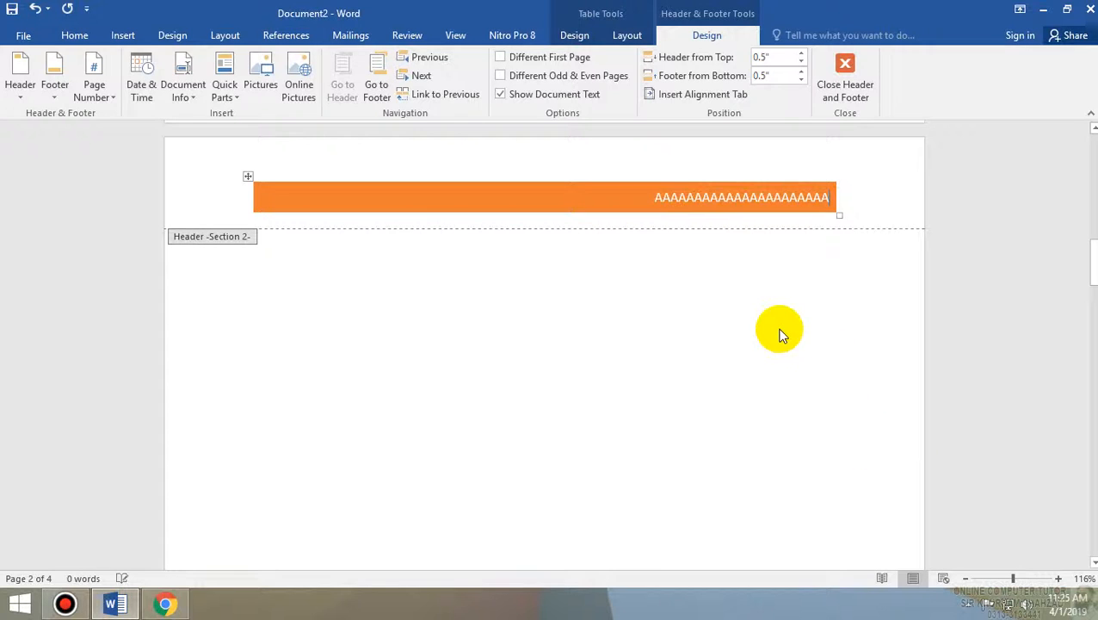
double_click(781, 334)
scroll(775, 326, down, 15)
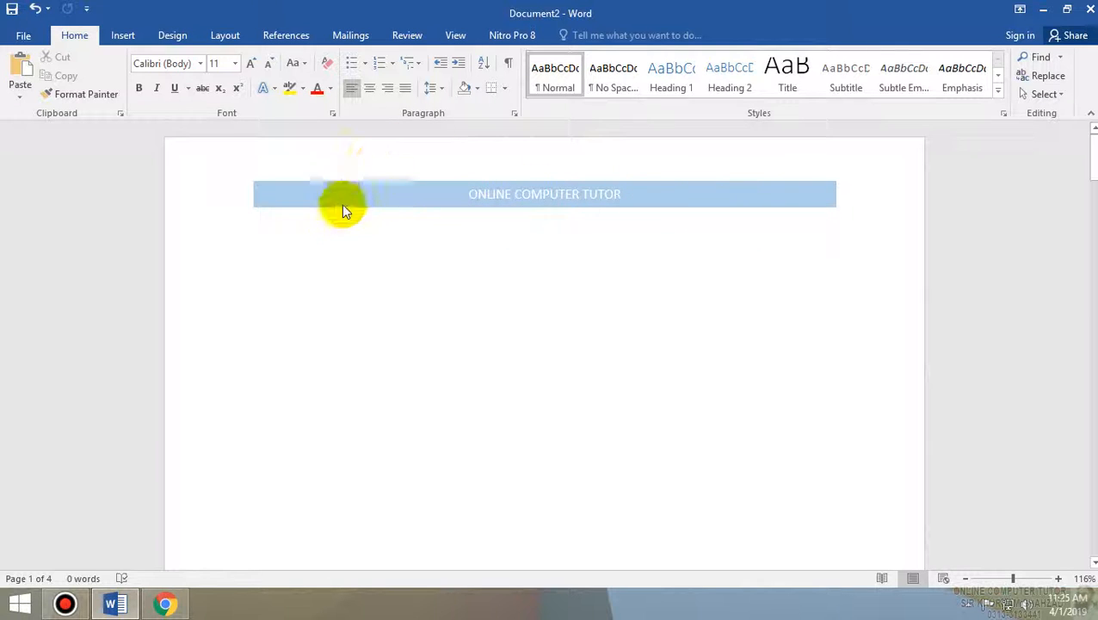
scroll(805, 362, down, 10)
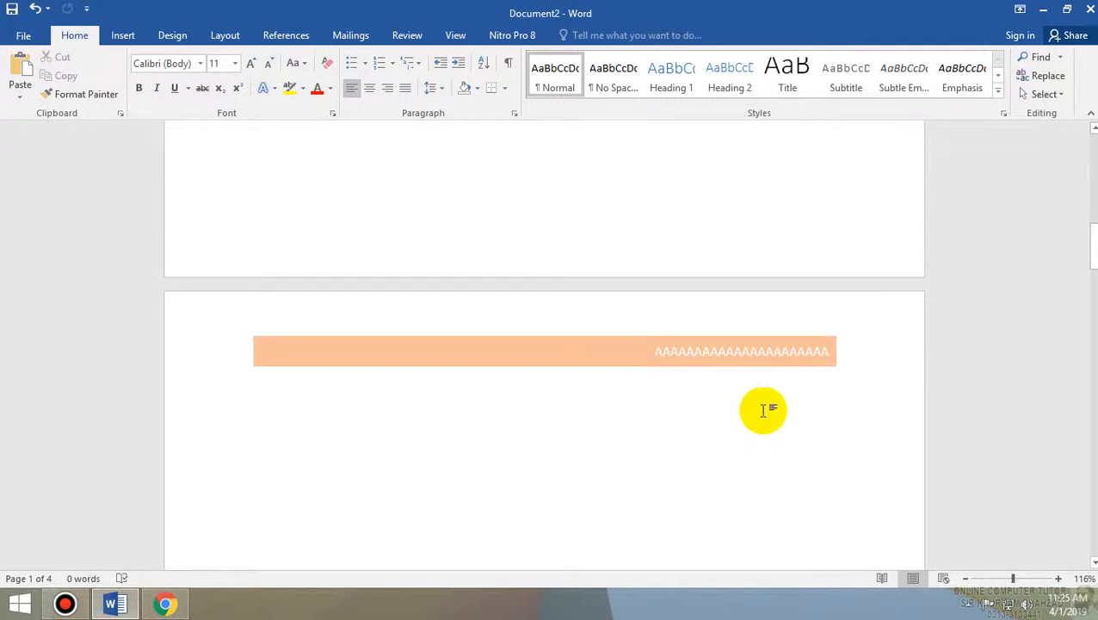
double_click(600, 345)
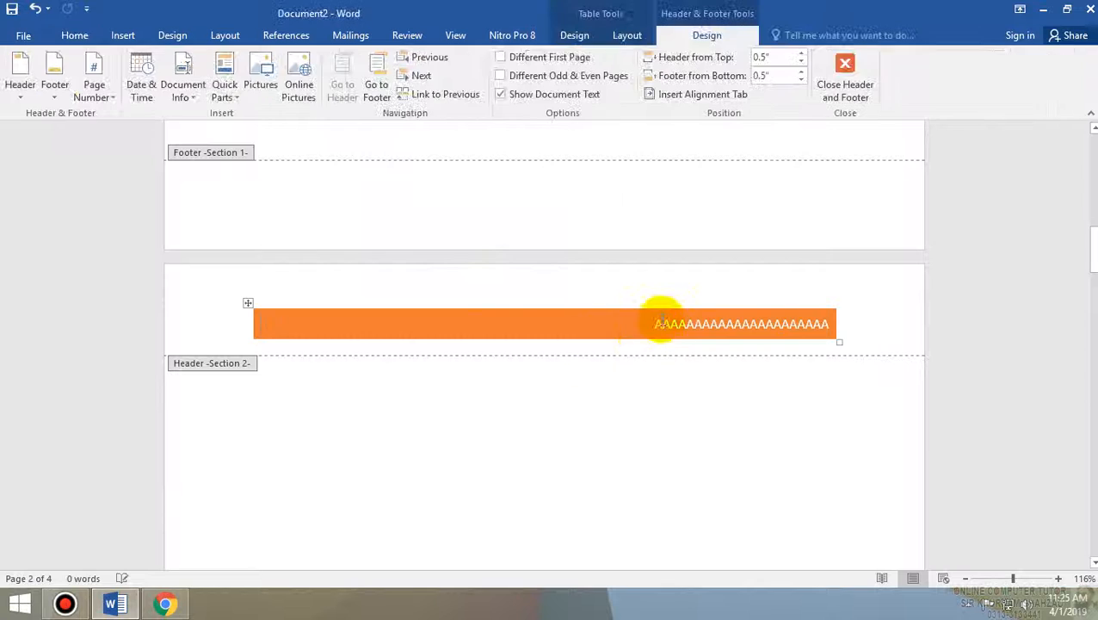
drag(653, 324, 1023, 342)
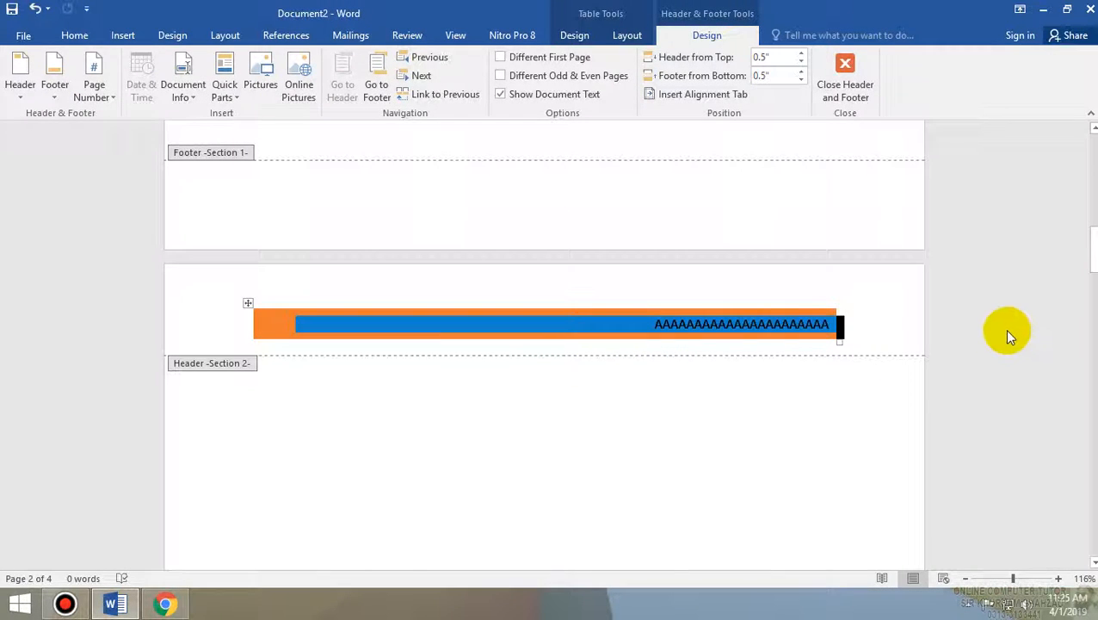
text(KHURRA)
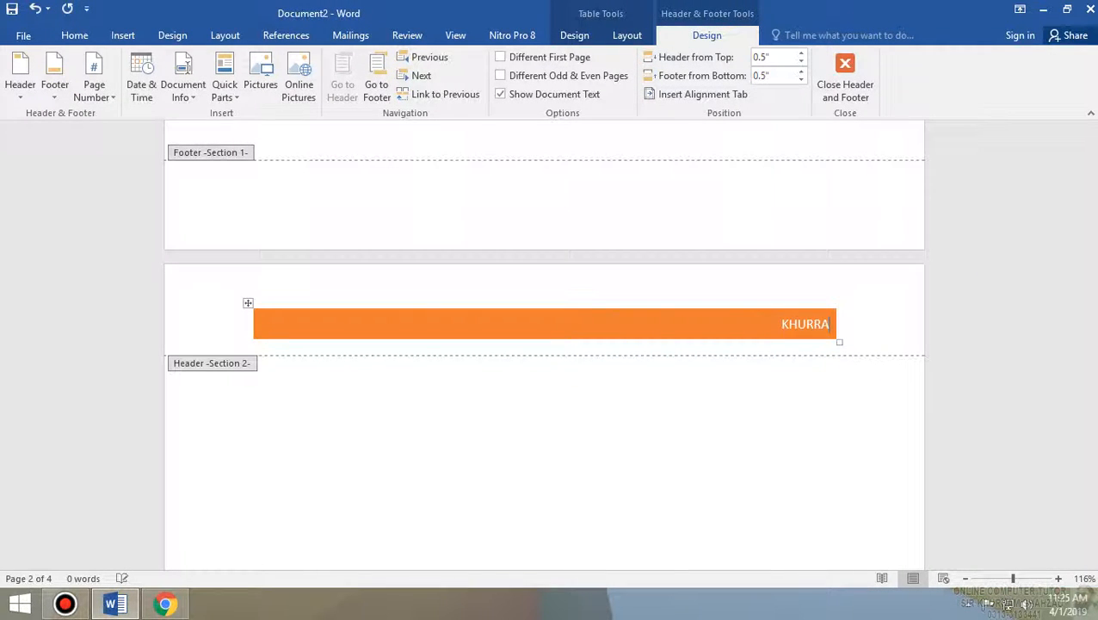
text(M SHAHZAD)
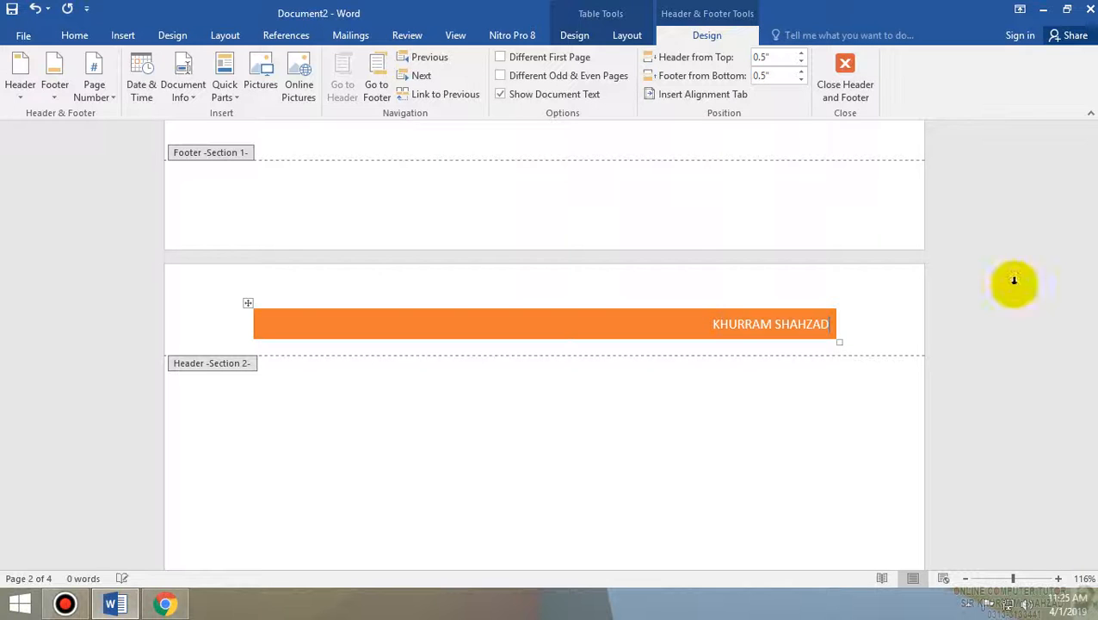
double_click(822, 424)
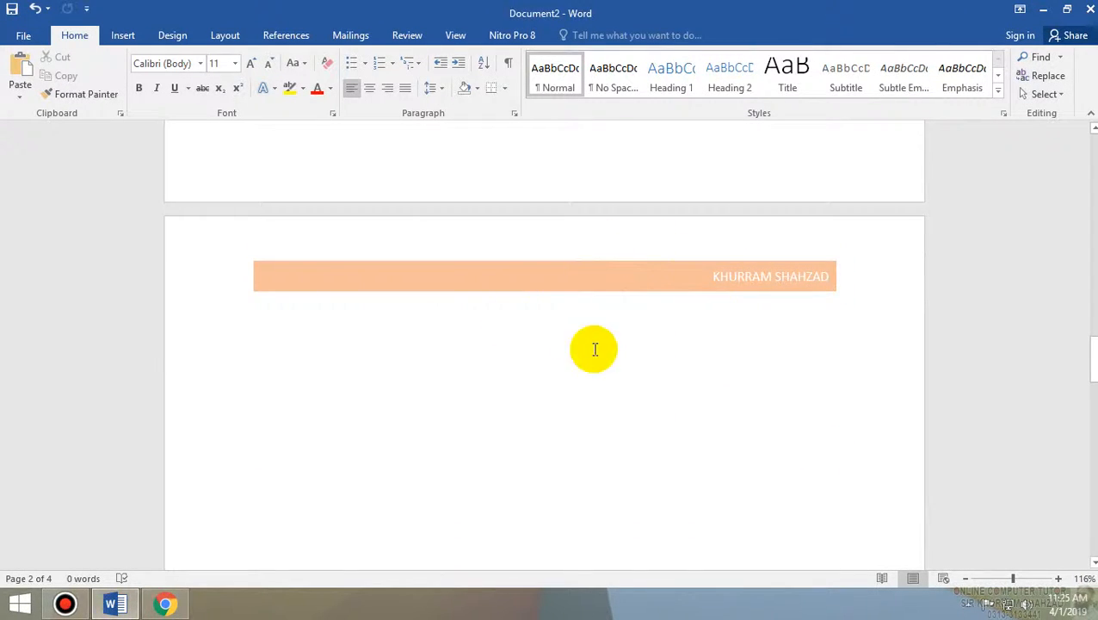
Step: Open the section 3 header and turn off Link to Previous
click(574, 312)
double_click(564, 276)
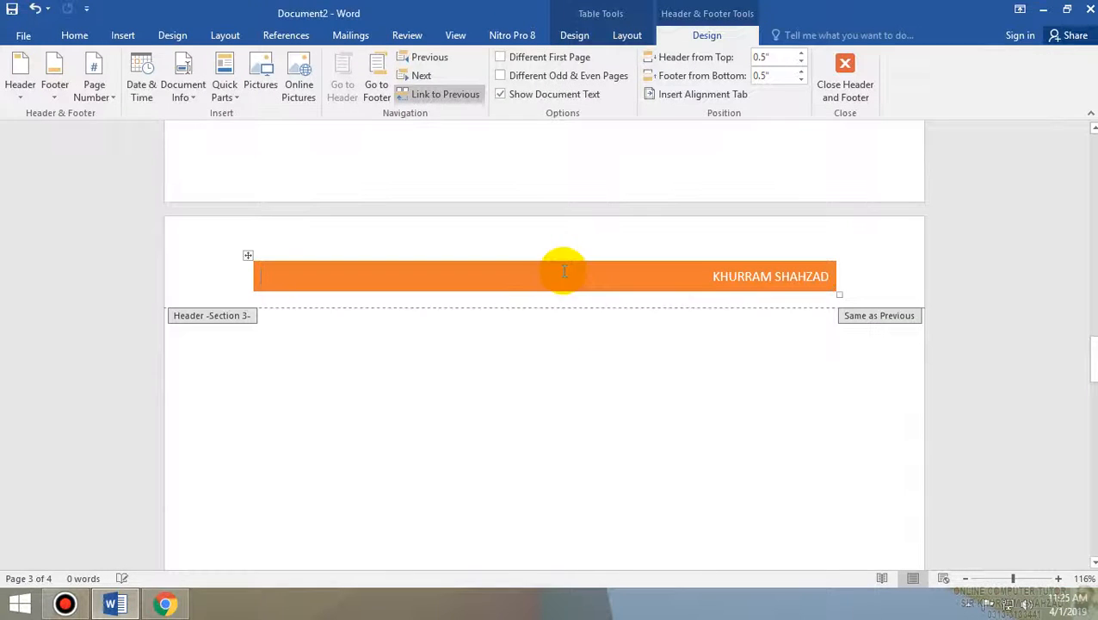
click(415, 98)
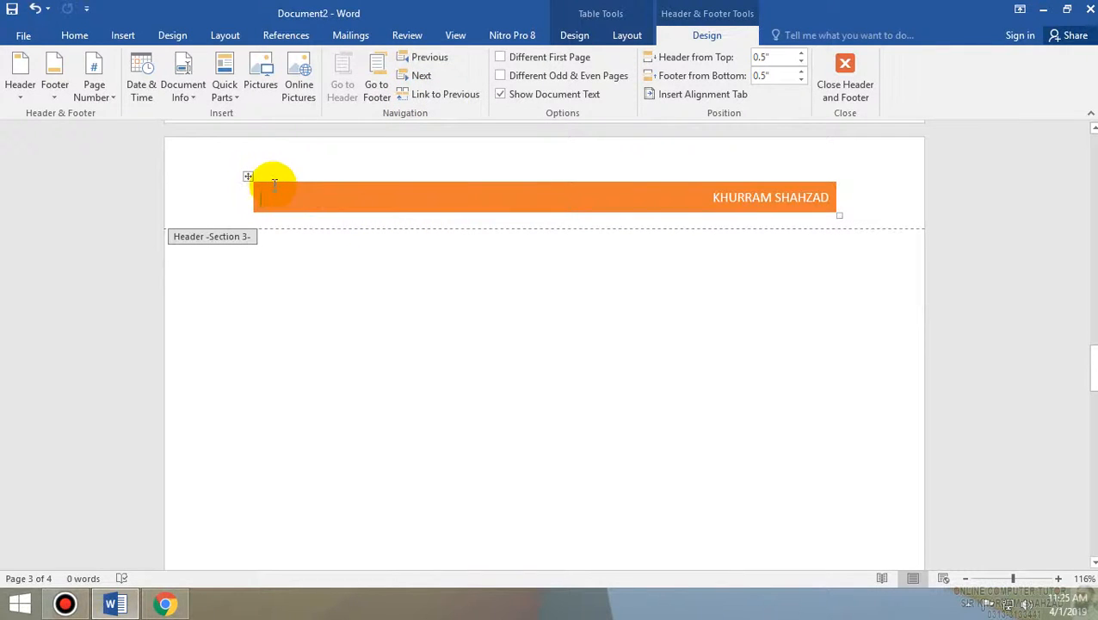
Step: Cut the orange name banner table out of the section 3 header, leaving it empty
click(247, 175)
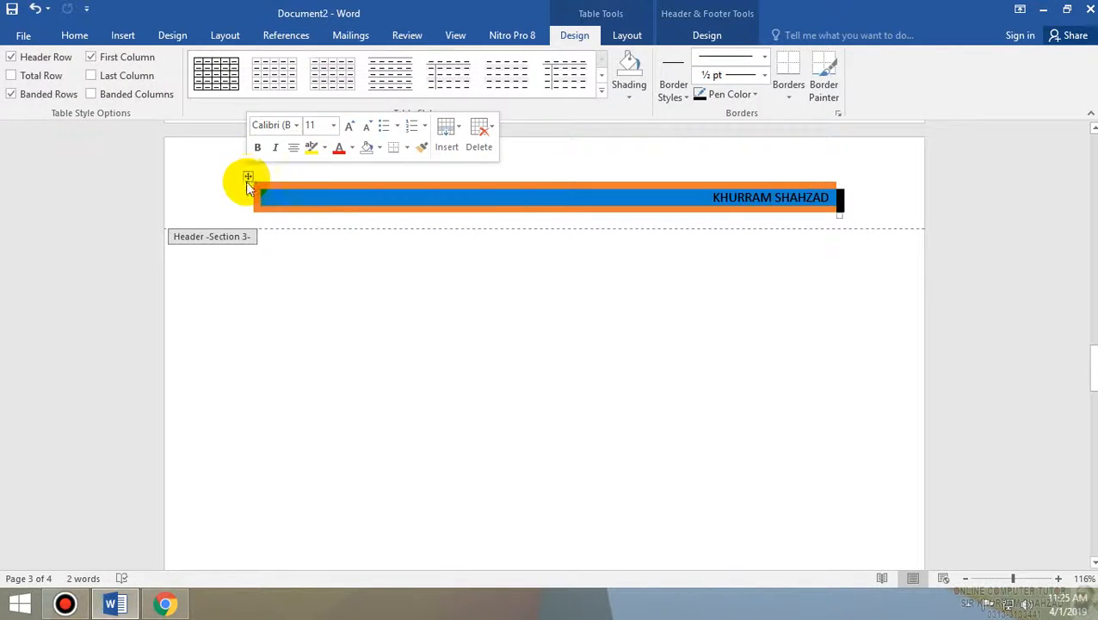
key(Delete)
click(249, 175)
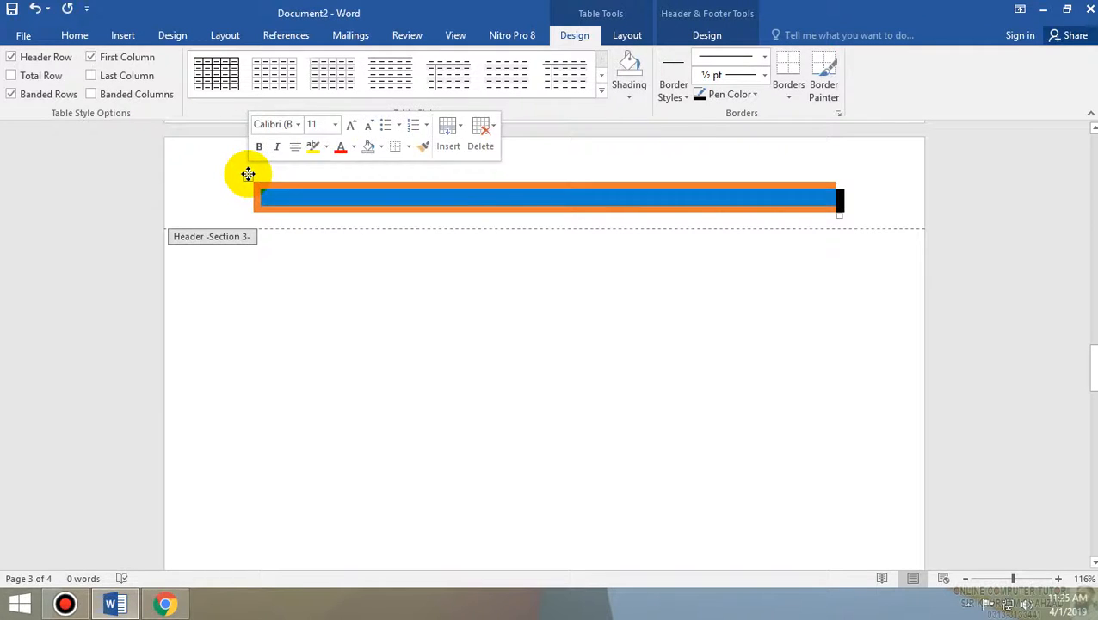
click(248, 175)
right_click(247, 175)
click(279, 183)
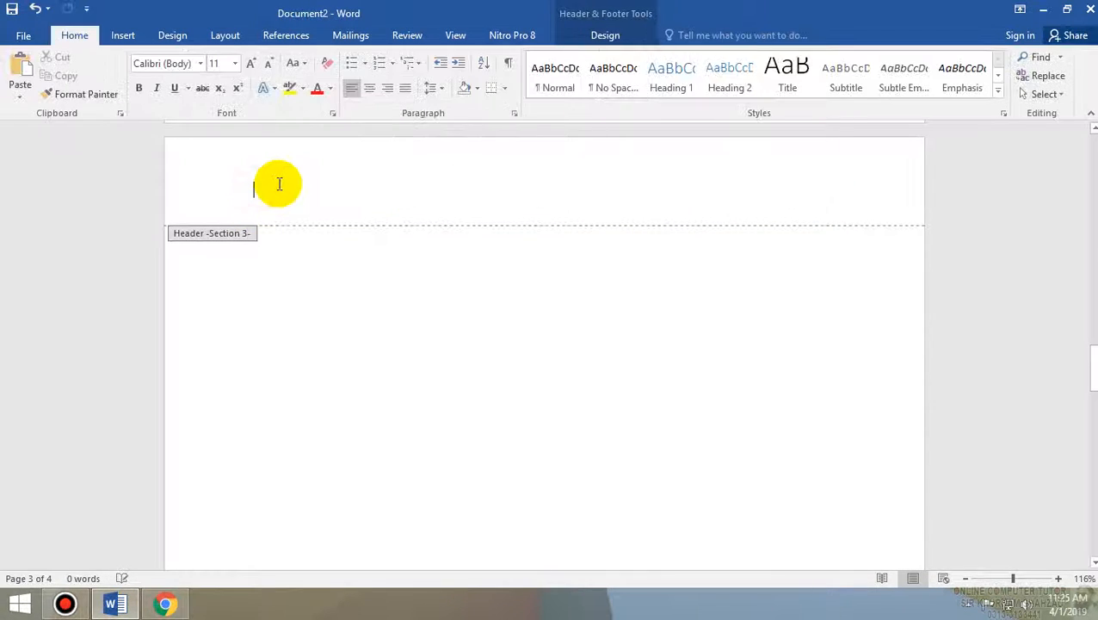
Step: Enter 'MS WORD -2019 NOTES' in the section 3 header, centred, bold, at 25 pt
text(MS WORD -2019)
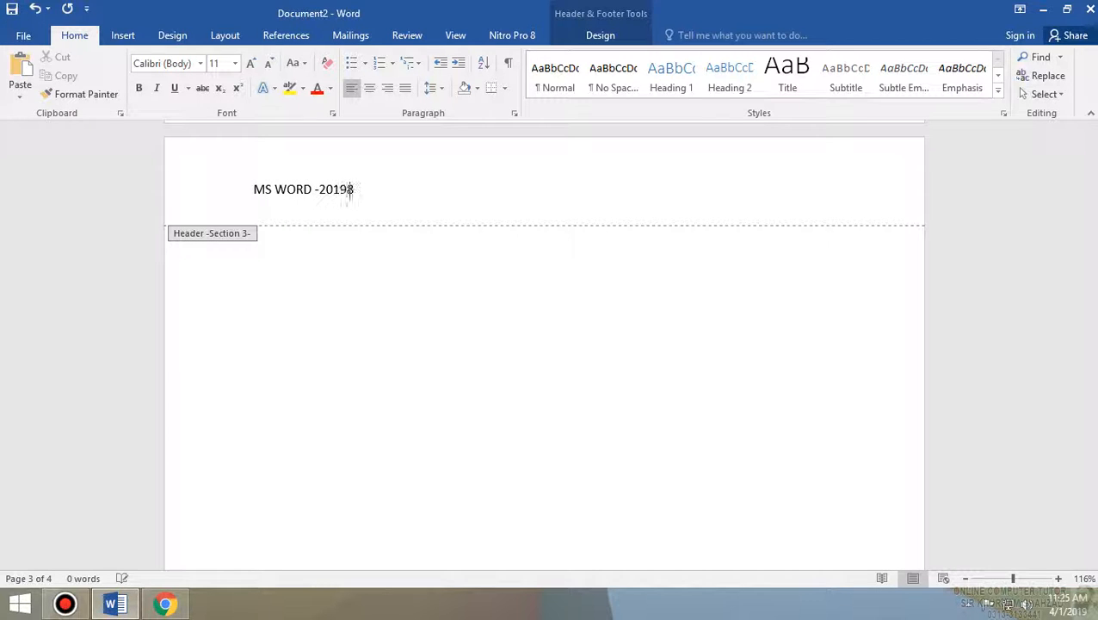
click(277, 183)
key(BackSpace)
triple_click(277, 190)
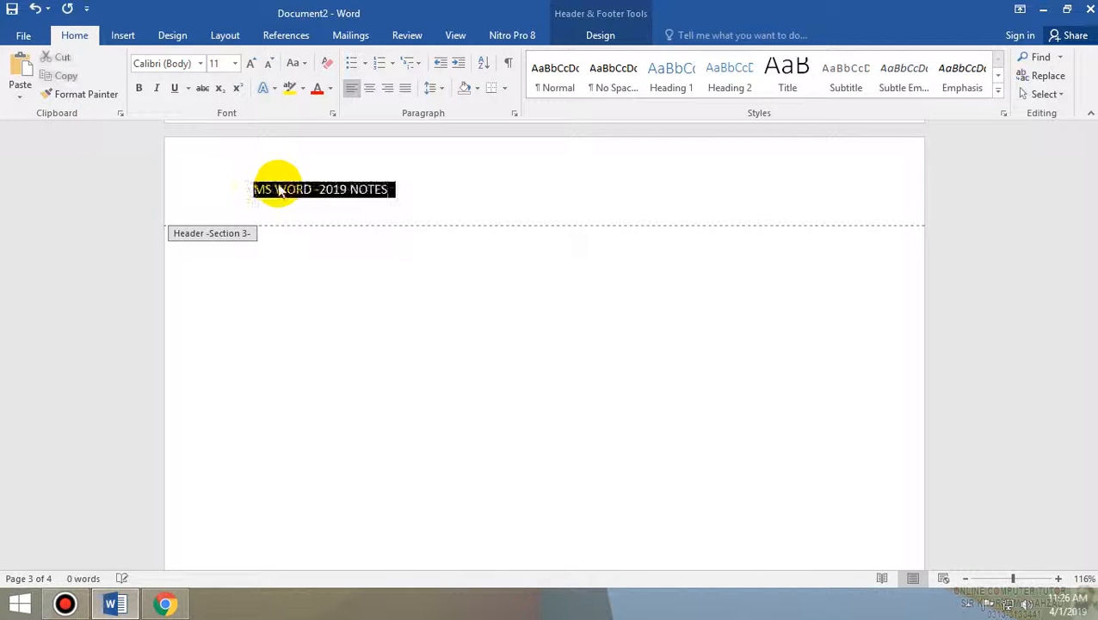
key(ctrl+e)
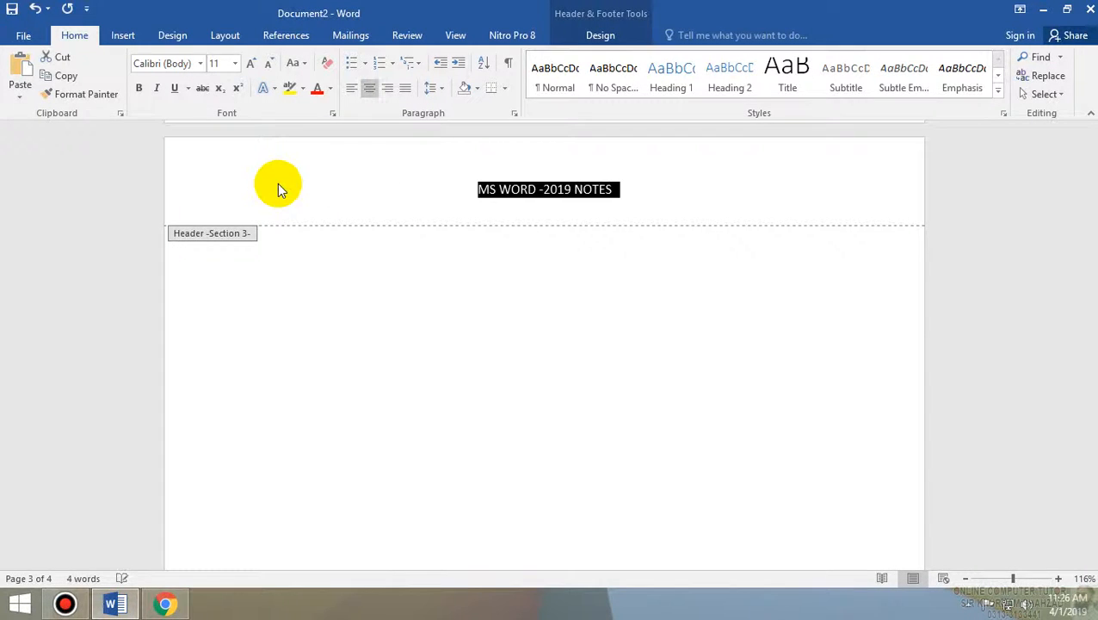
key(ctrl+b)
key(ctrl+bracketright)
key(ctrl+bracketright)
key(ctrl+bracketright)
key(ctrl+bracketright)
key(ctrl+bracketright)
key(ctrl+bracketright)
key(ctrl+bracketright)
key(ctrl+bracketright)
key(ctrl+bracketright)
key(ctrl+bracketright)
key(ctrl+bracketright)
key(ctrl+bracketright)
key(ctrl+bracketright)
key(ctrl+bracketright)
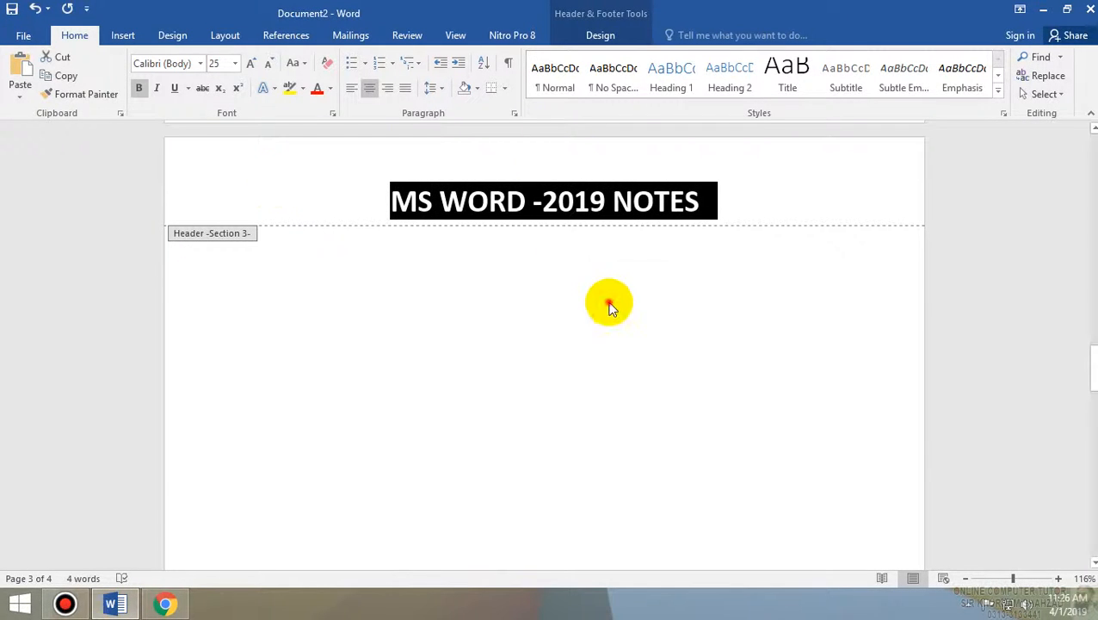
Step: Deselect the header text and leave header editing
click(701, 203)
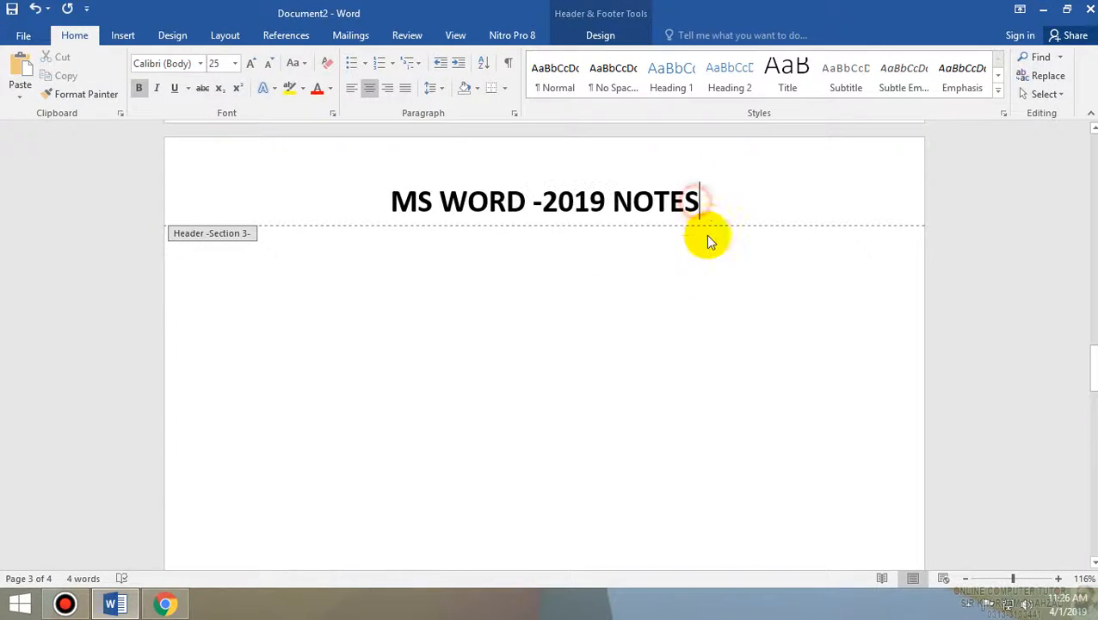
double_click(669, 283)
scroll(801, 501, up, 8)
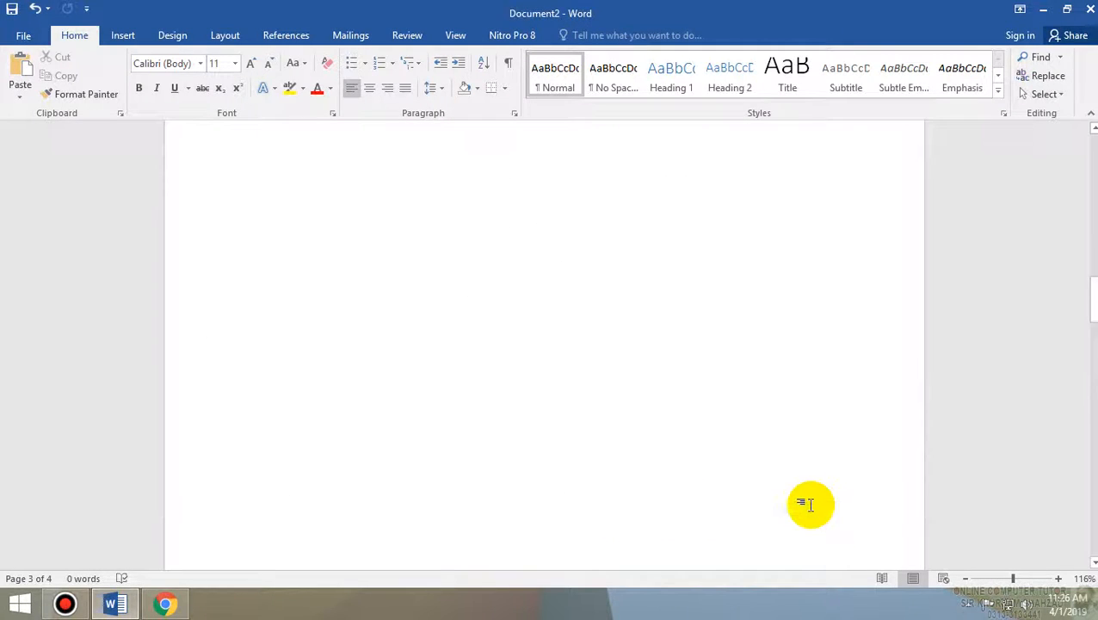
scroll(800, 505, up, 10)
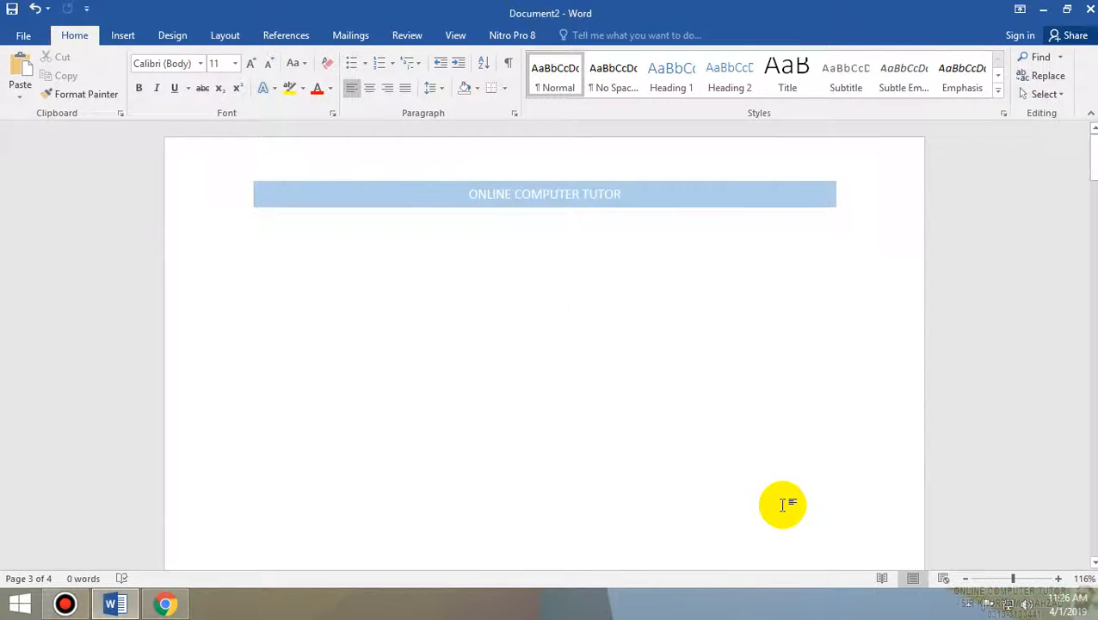
Step: Zoom out to compare each section's header, then zoom back in on page 1
click(997, 578)
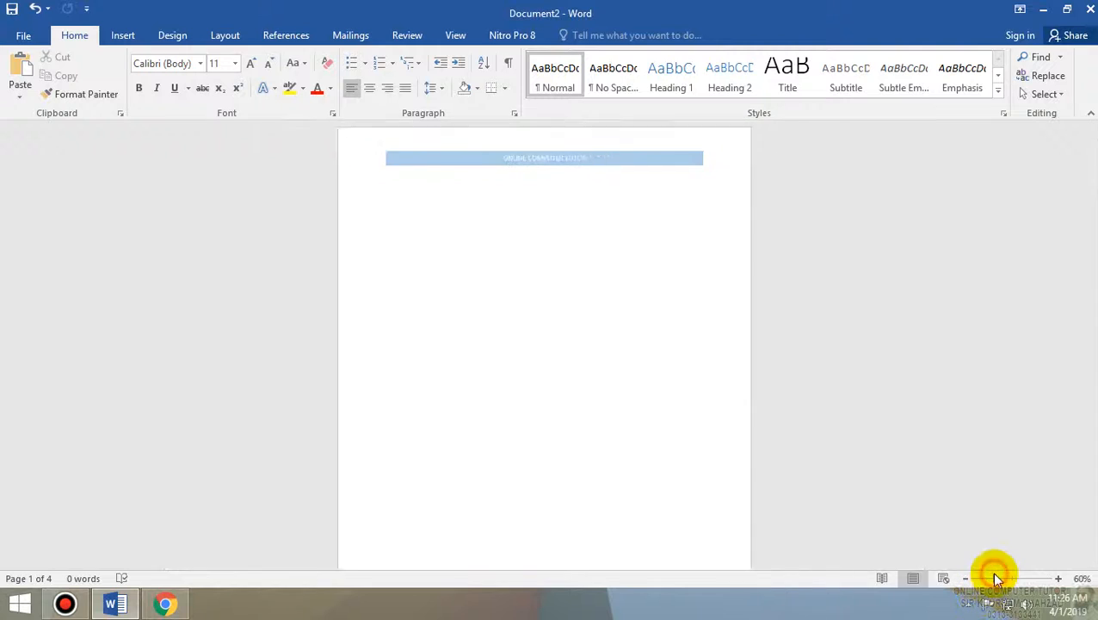
click(990, 578)
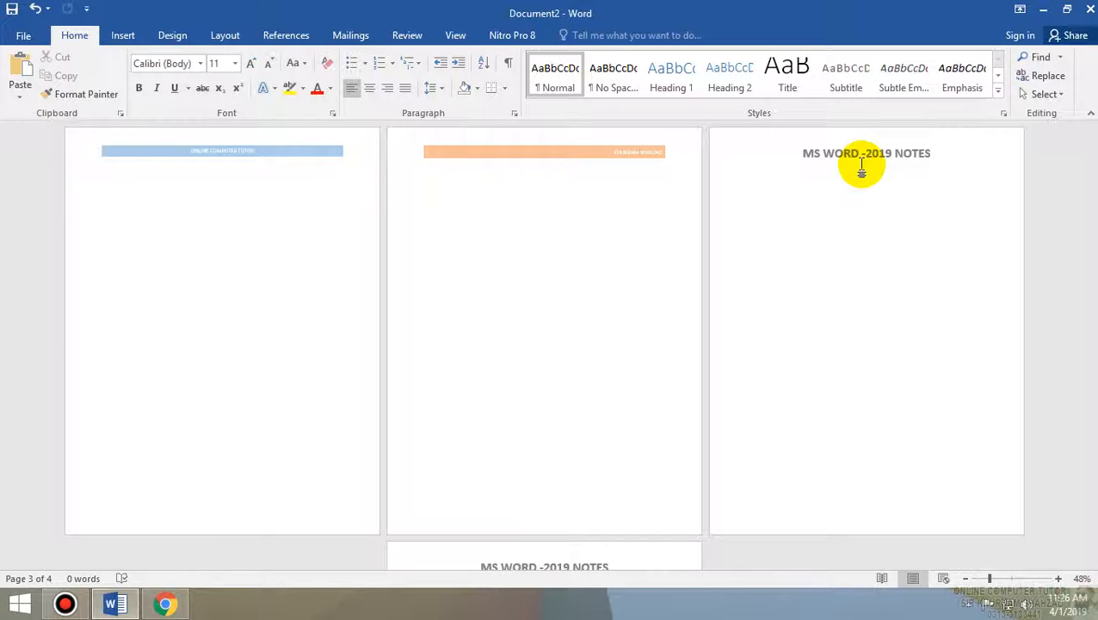
scroll(1074, 220, down, 3)
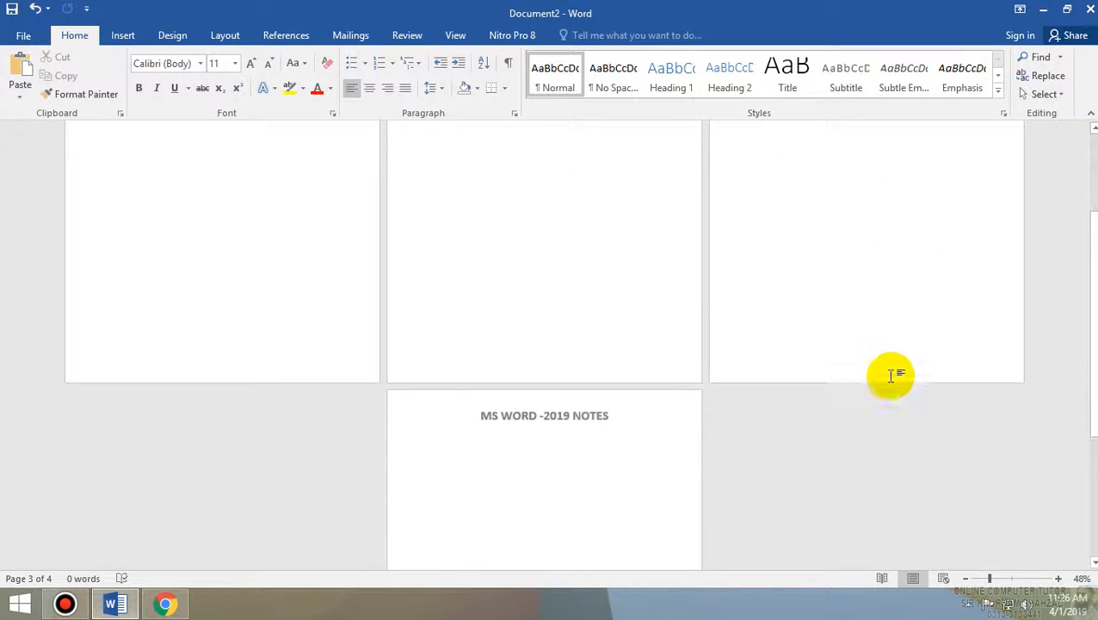
scroll(890, 373, up, 3)
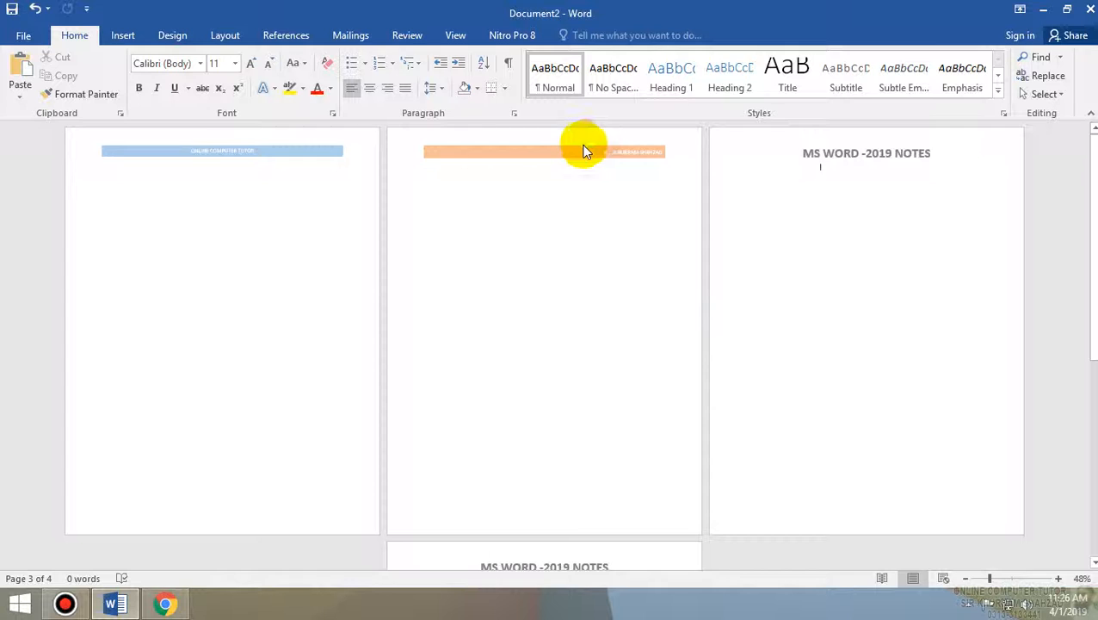
click(1007, 577)
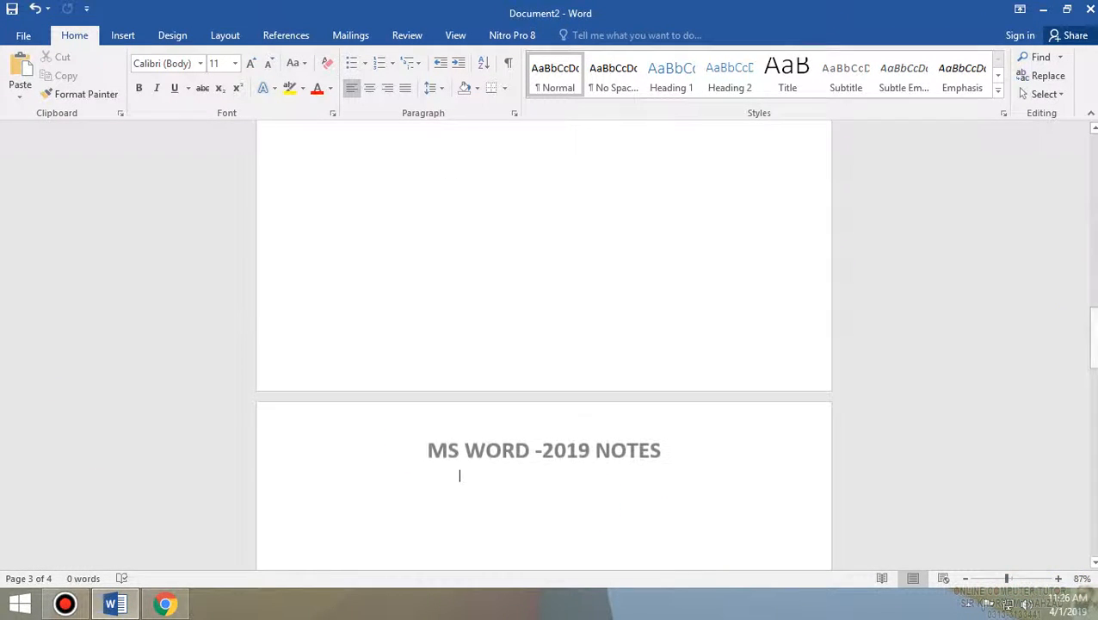
drag(1093, 340, 1093, 185)
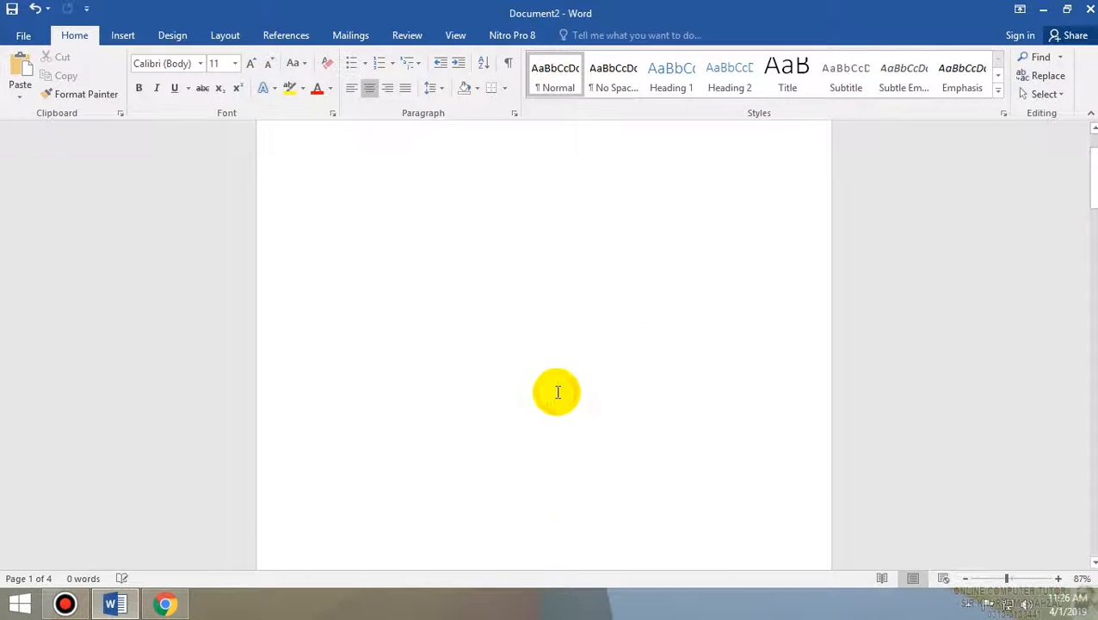
scroll(559, 392, up, 2)
Step: Apply the Integral footer design to the section 1 footer
double_click(559, 176)
scroll(633, 387, down, 10)
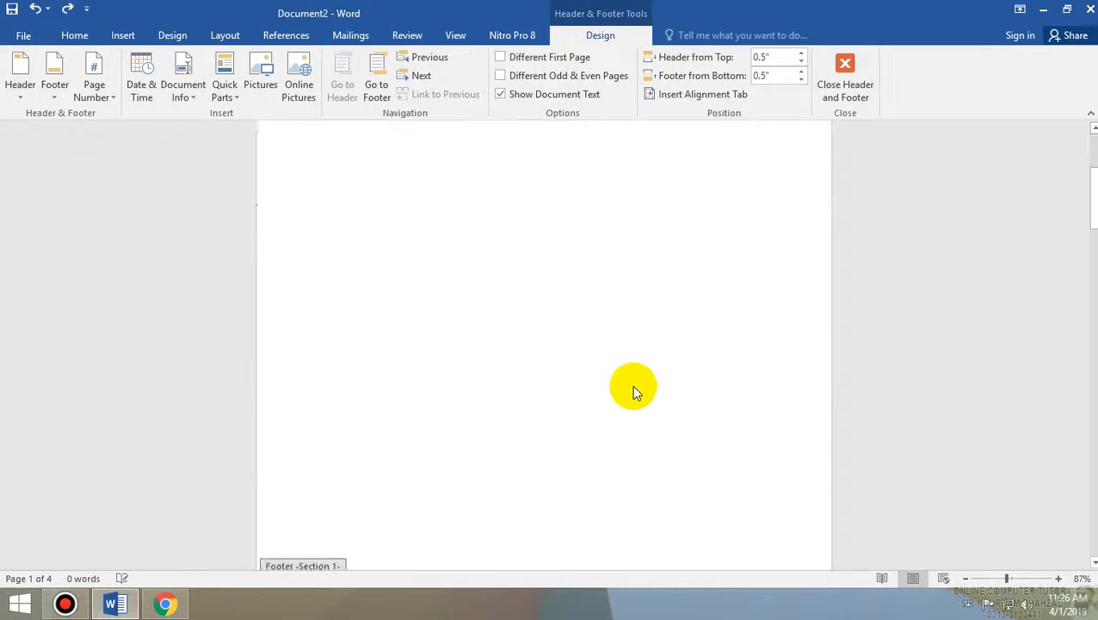
click(404, 326)
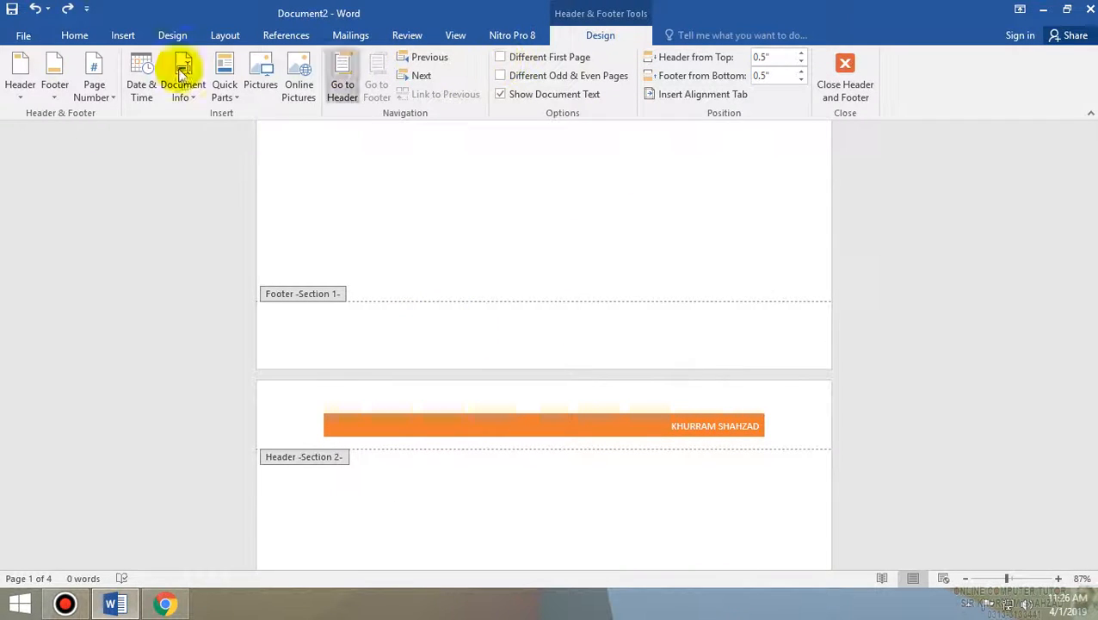
click(119, 35)
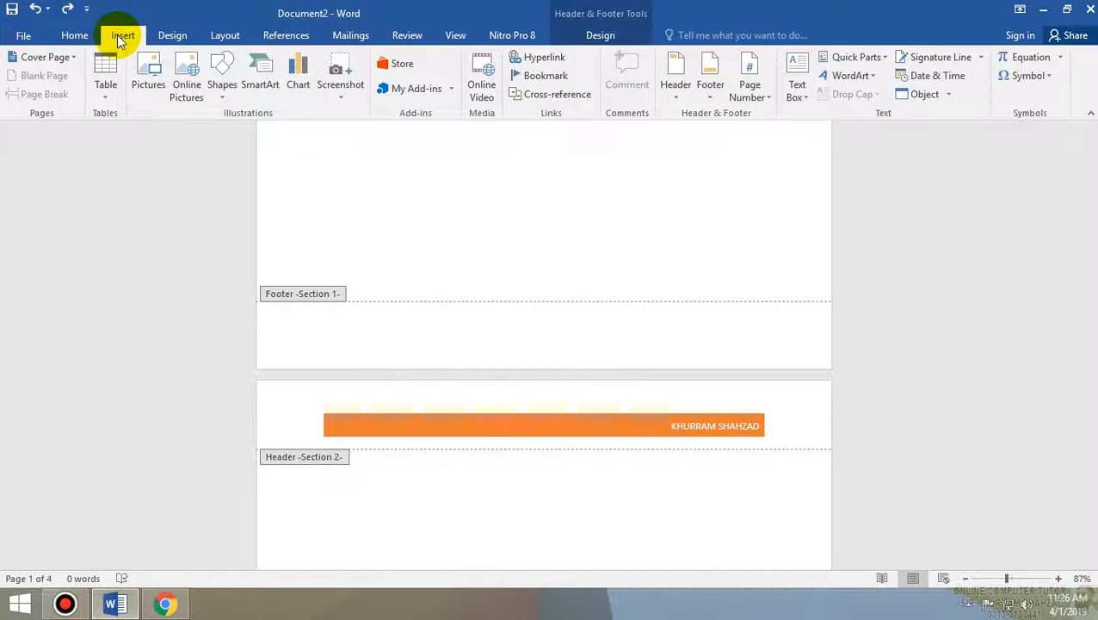
click(711, 90)
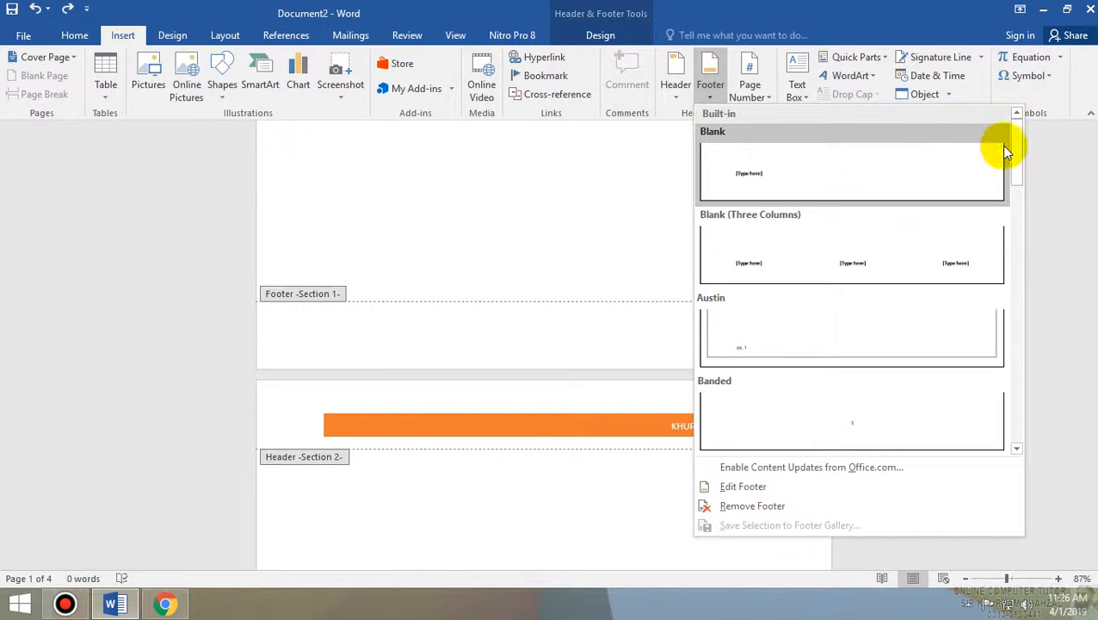
drag(1018, 151, 1017, 247)
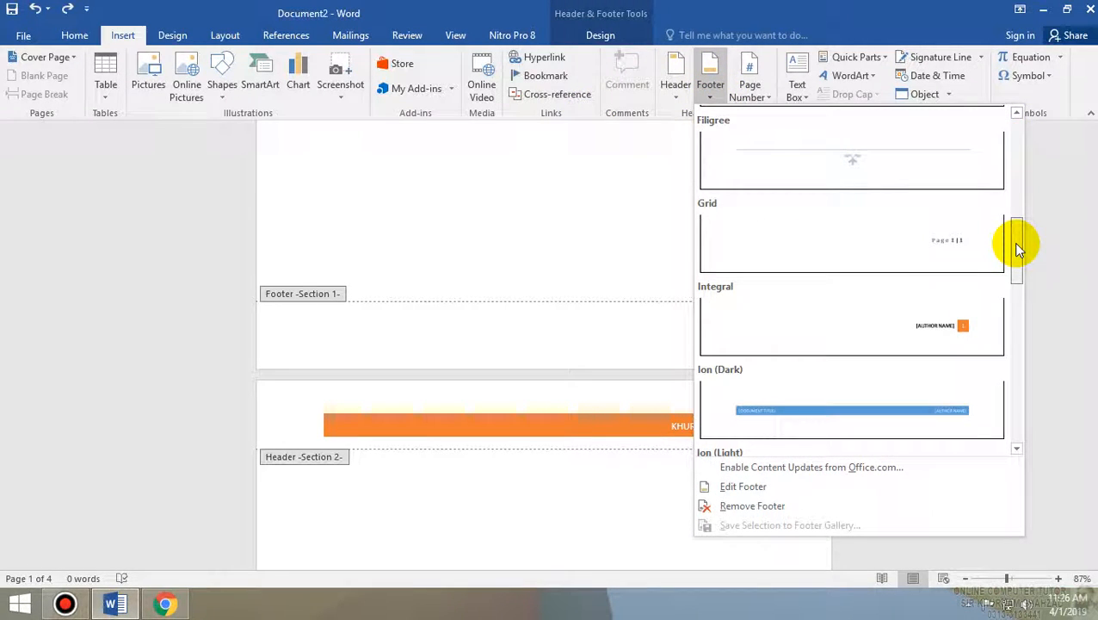
click(945, 331)
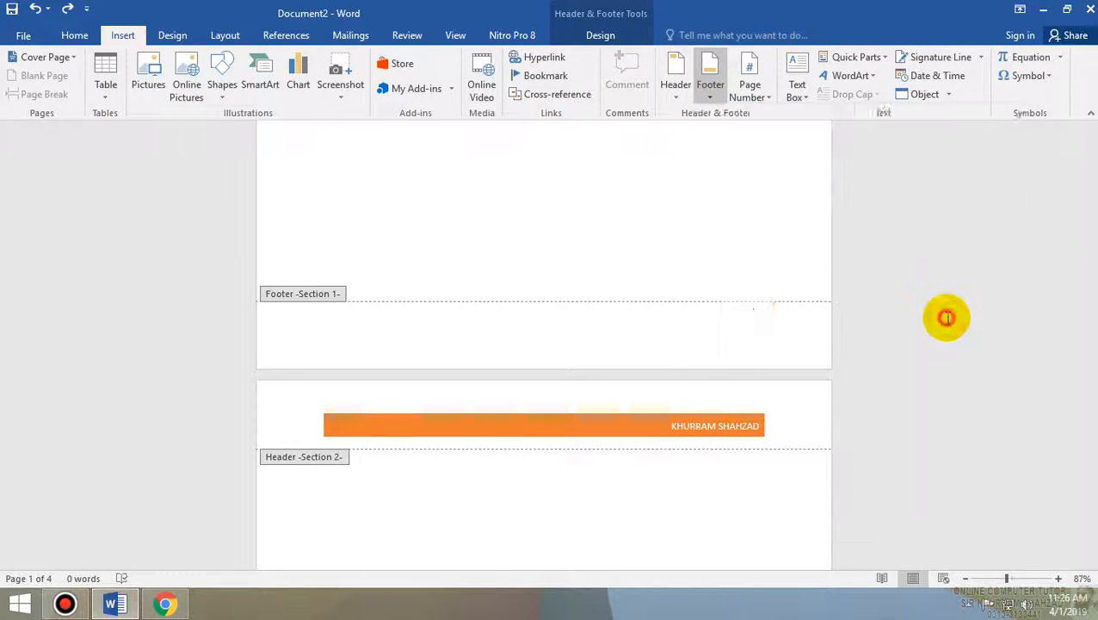
Step: Remove the author placeholder, put KARACHI beside the page number, and close footer editing
click(734, 311)
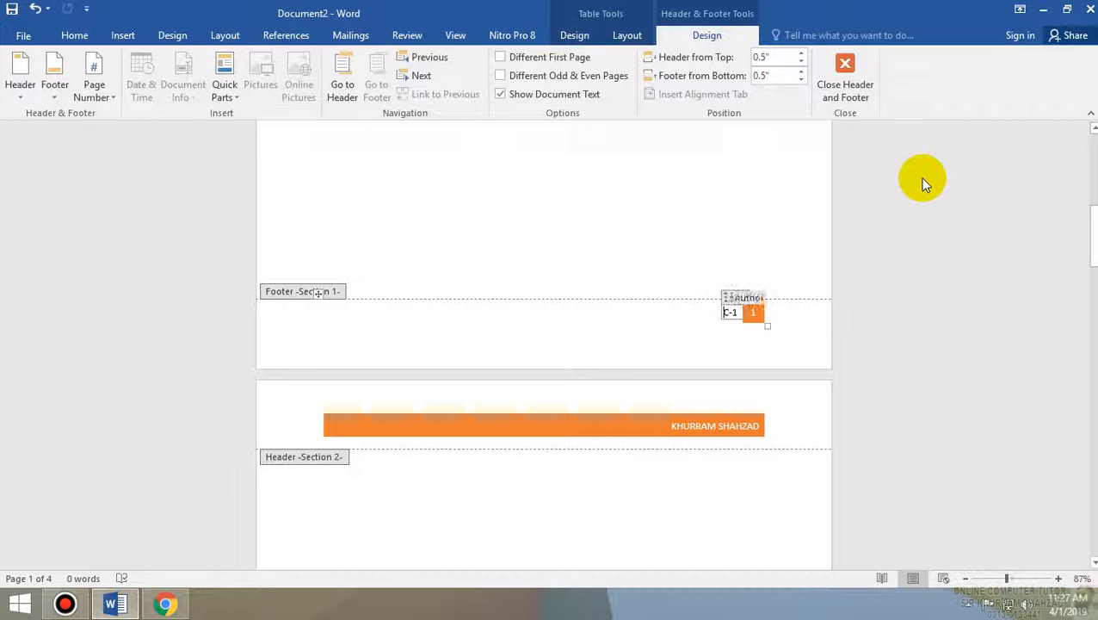
key(BackSpace)
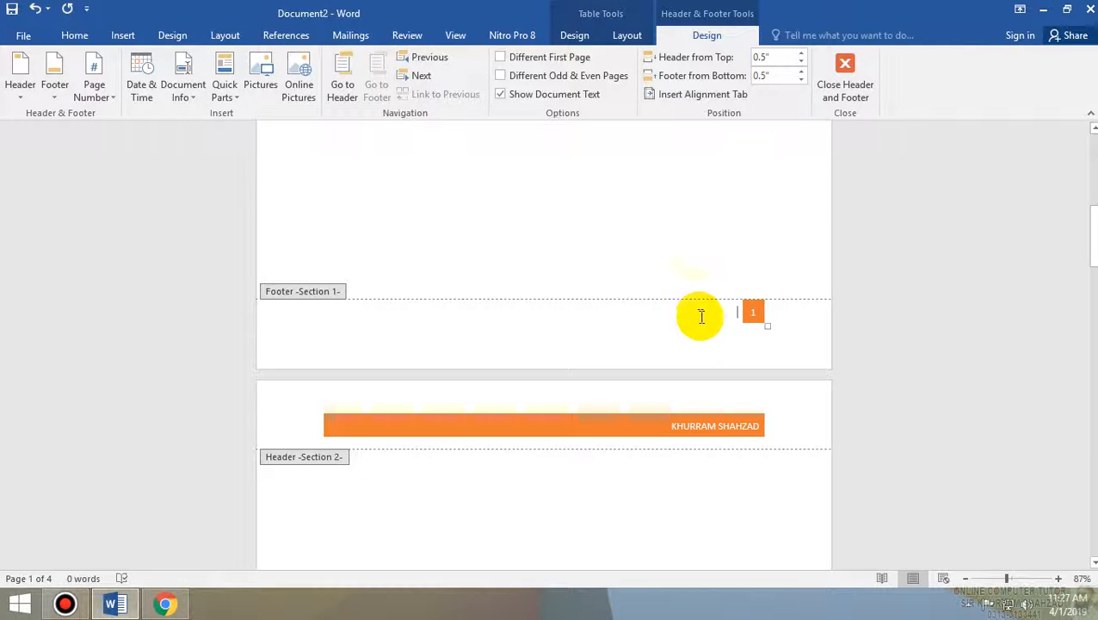
click(549, 330)
click(377, 296)
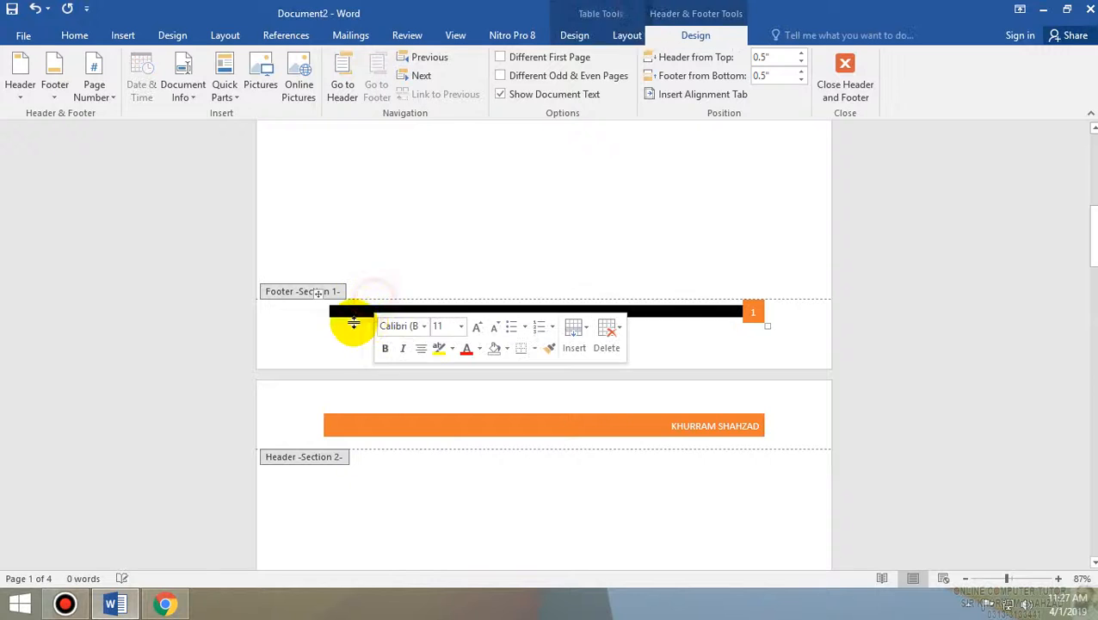
click(368, 333)
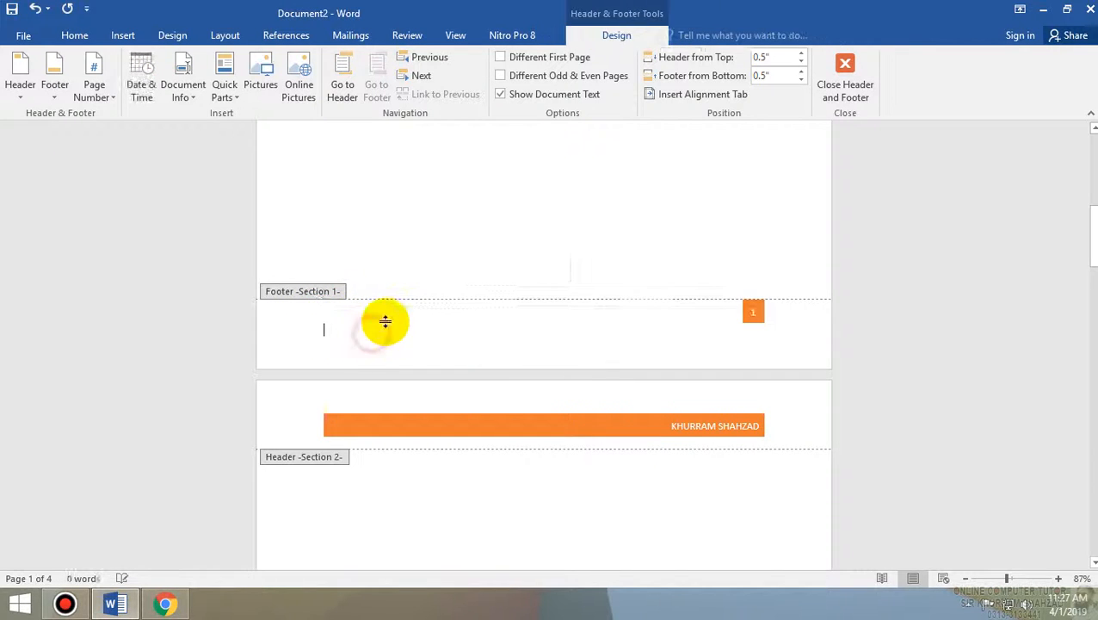
key(End)
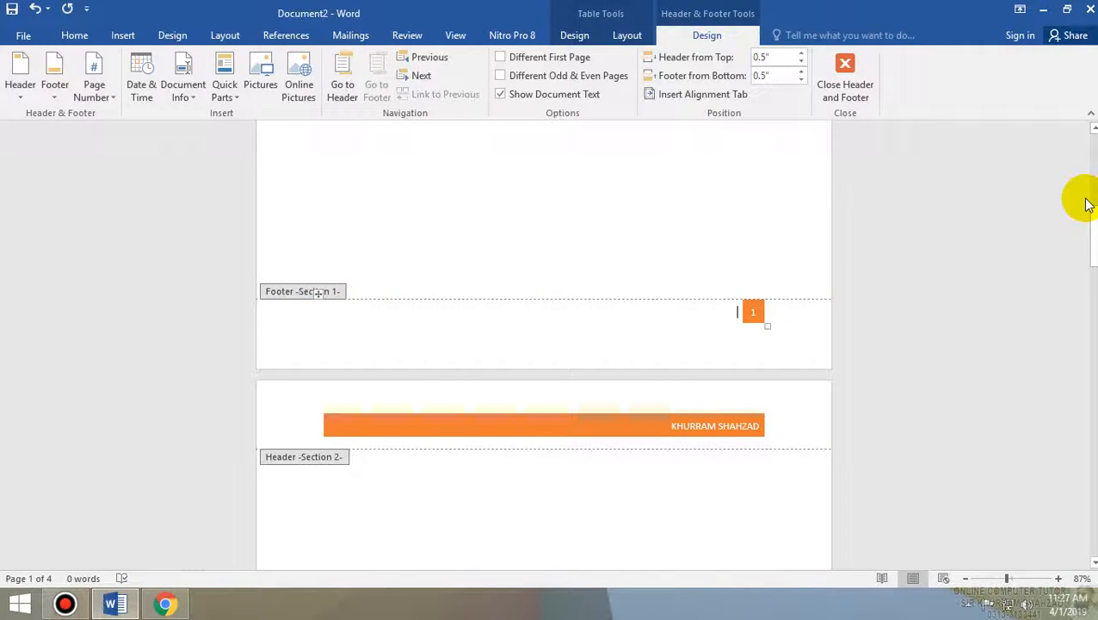
text(A)
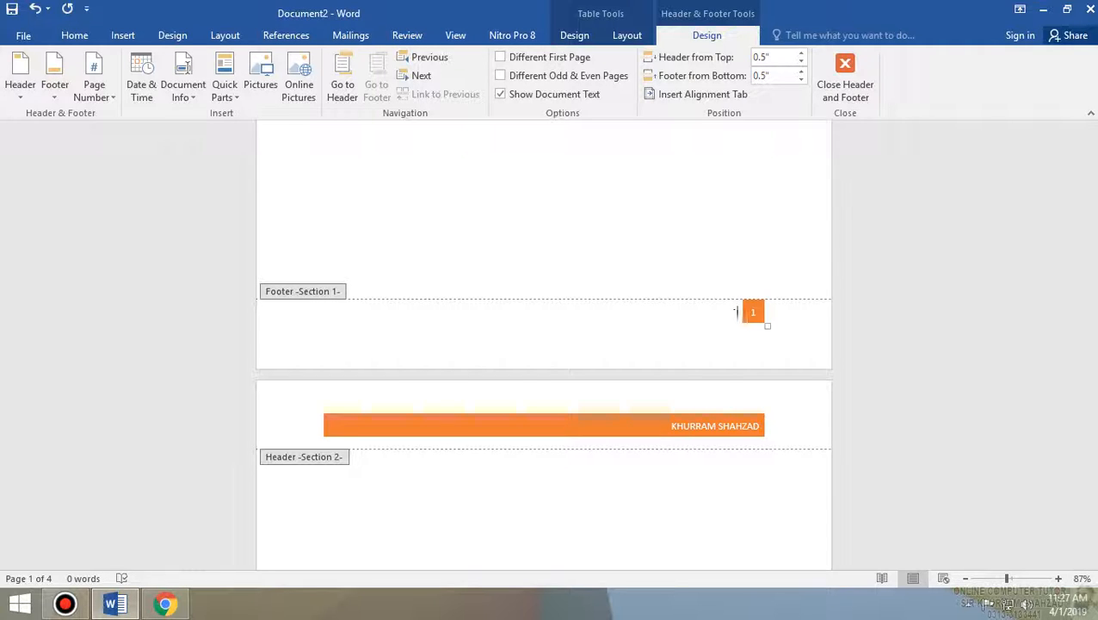
text(KARACHI)
double_click(711, 153)
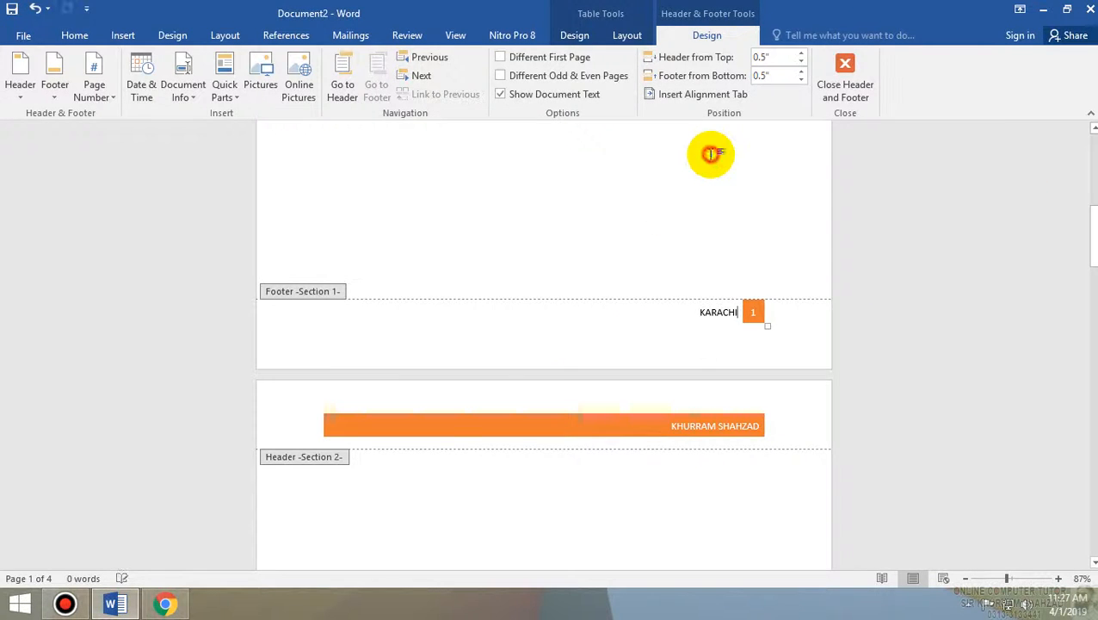
scroll(717, 394, down, 6)
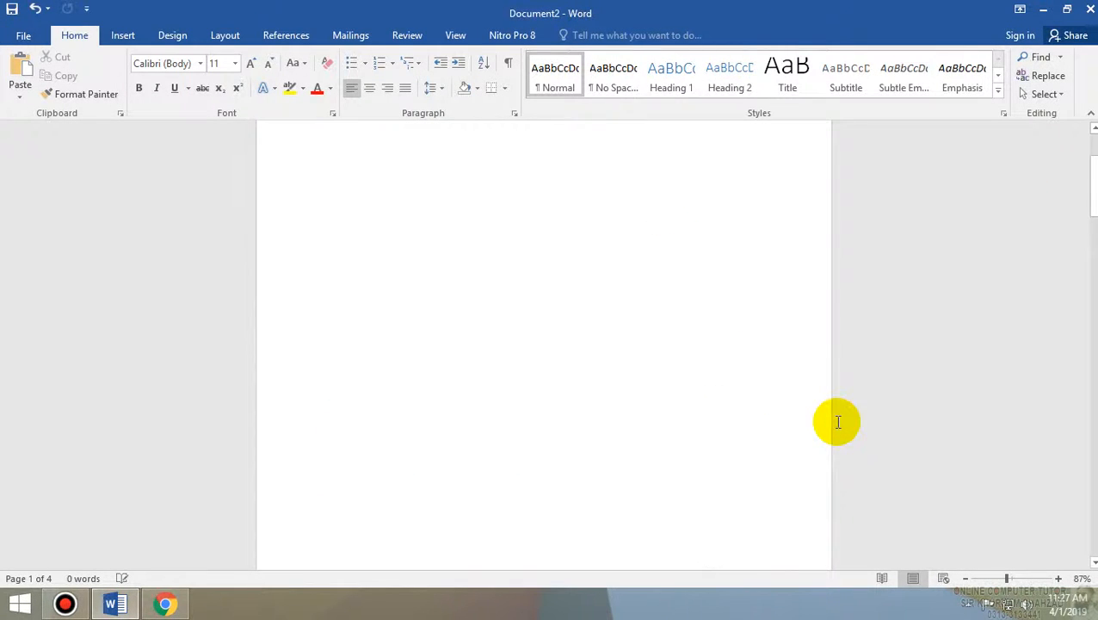
scroll(852, 429, up, 5)
scroll(858, 434, down, 3)
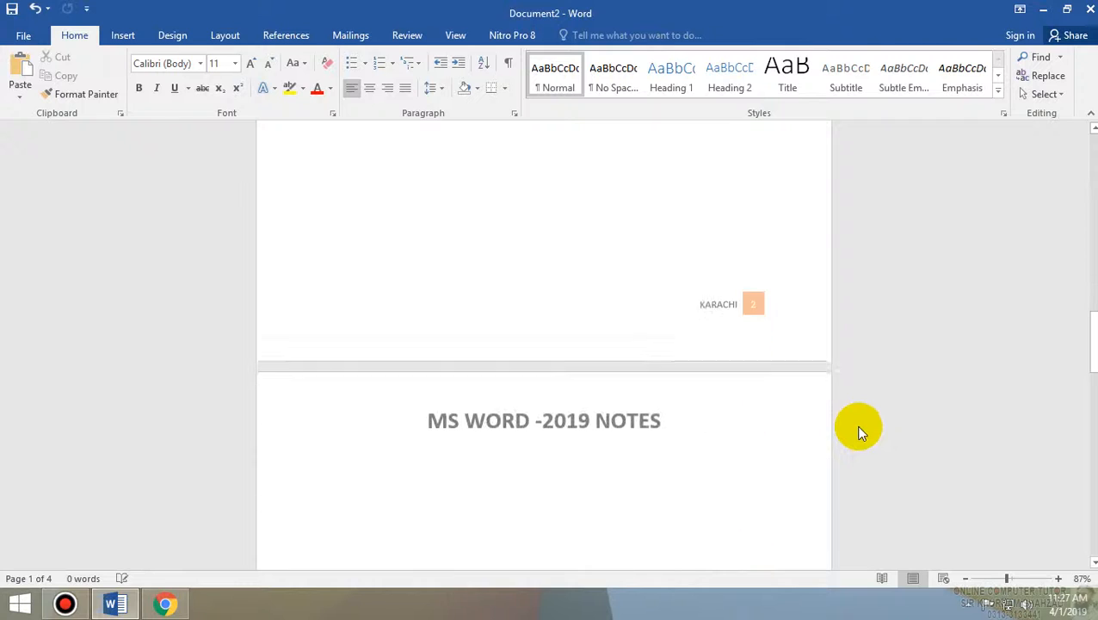
Step: Unlink the section 2 footer from section 1 and change KARACHI to PAKISTAN
double_click(726, 322)
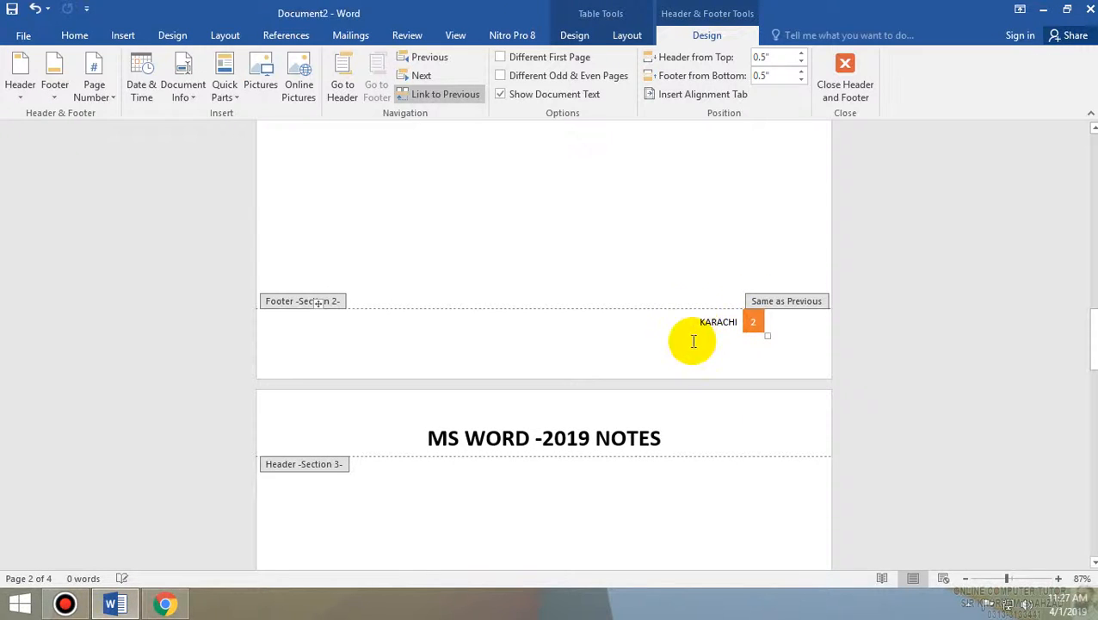
click(445, 94)
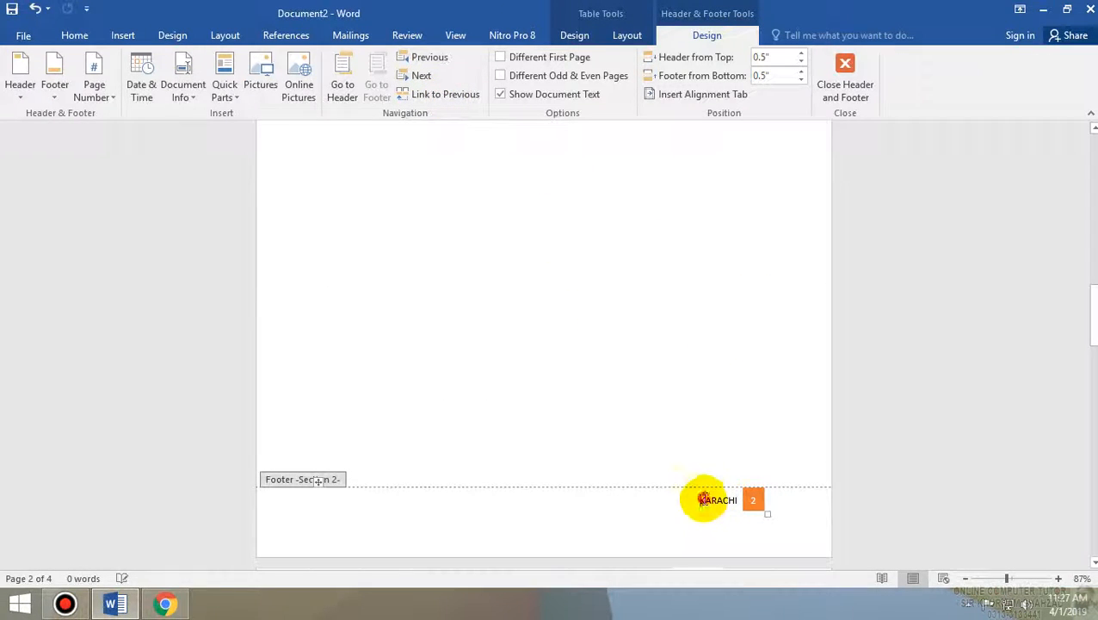
double_click(704, 499)
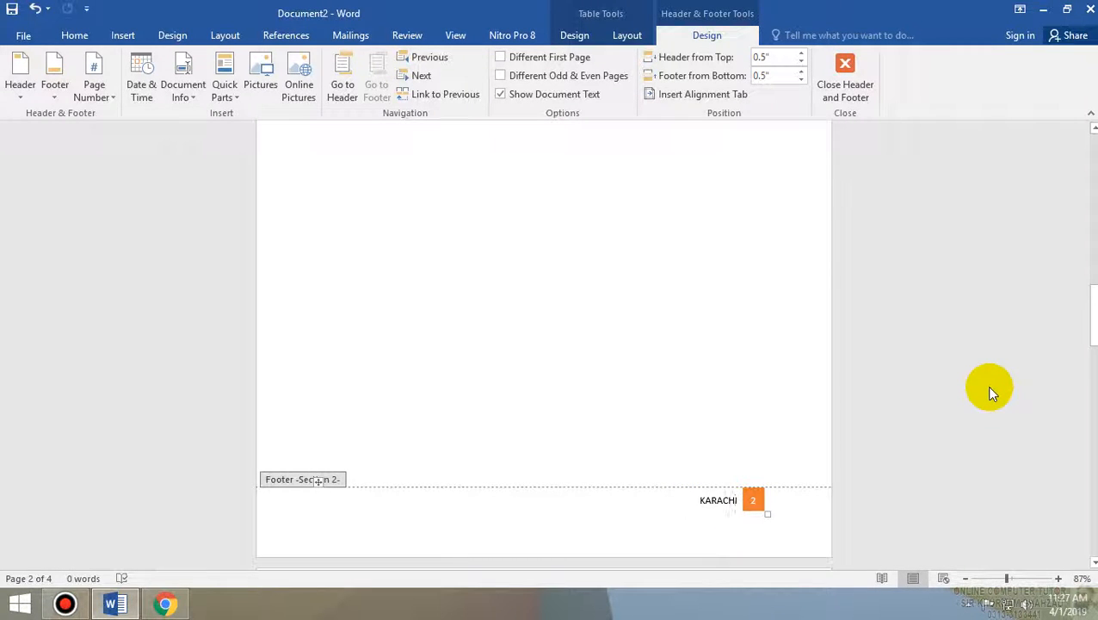
key(BackSpace)
key(BackSpace)
key(BackSpace)
key(BackSpace)
key(BackSpace)
key(BackSpace)
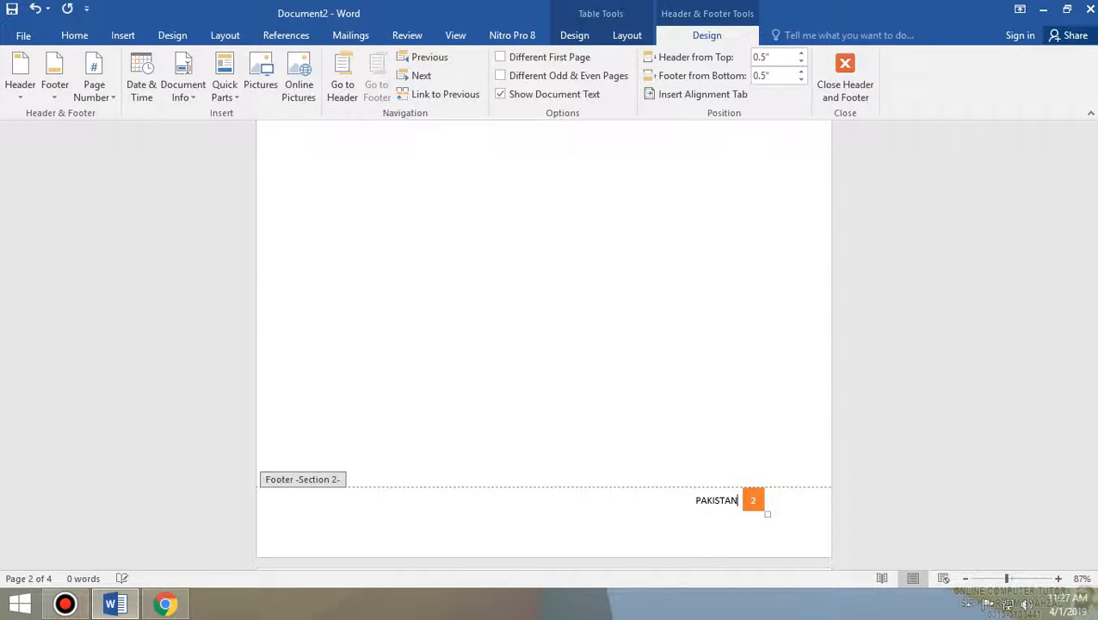
double_click(741, 327)
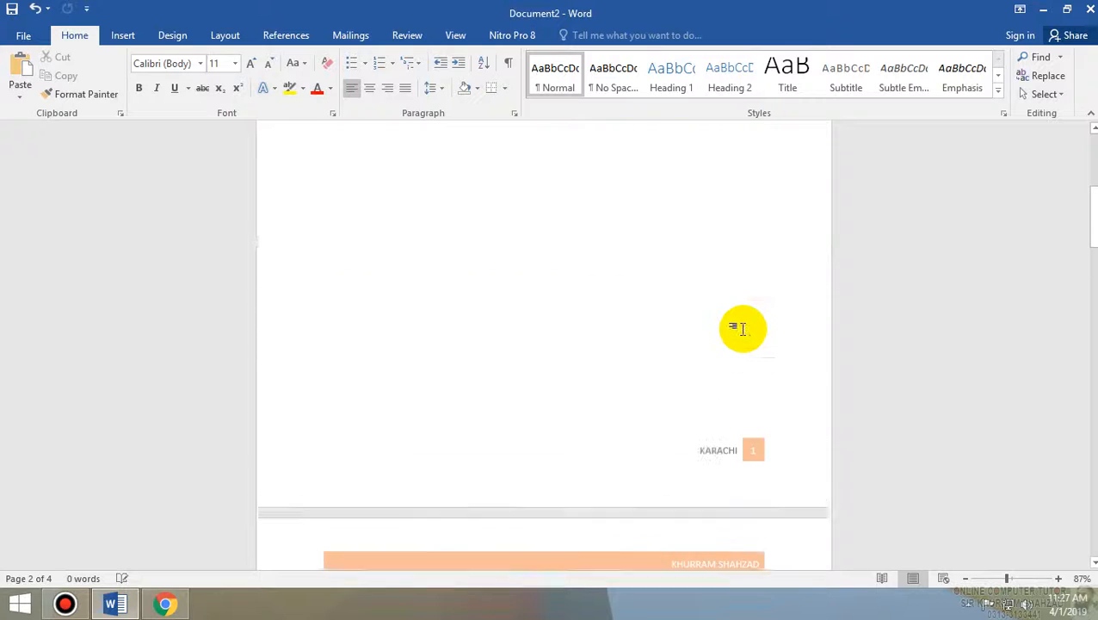
Step: Set the section 2 page, the one with the author's name header, to landscape orientation
scroll(718, 392, down, 3)
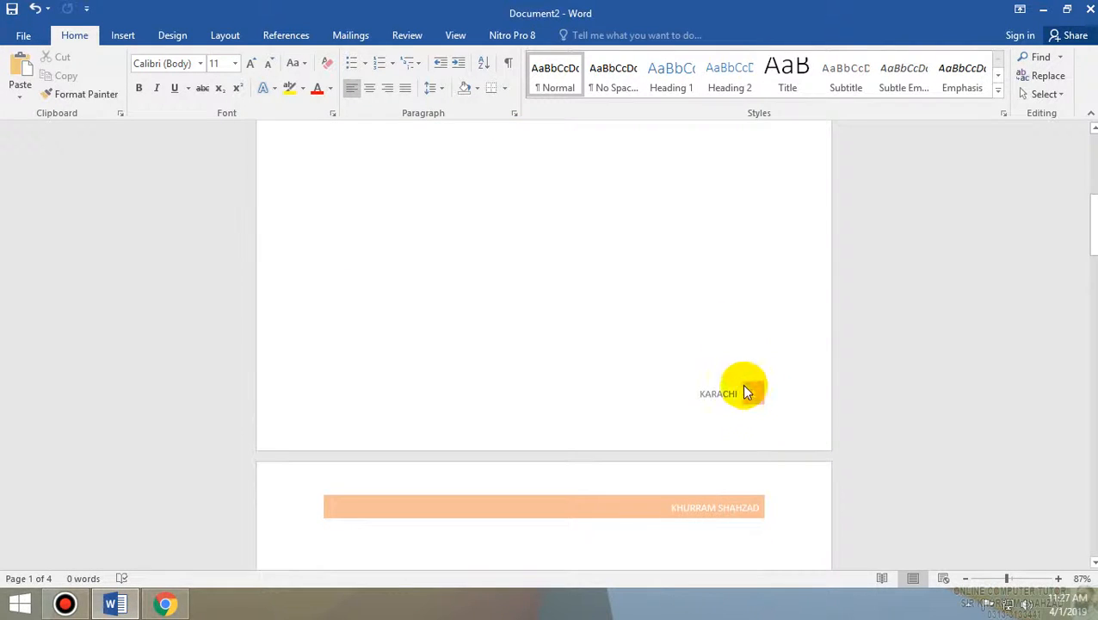
scroll(720, 401, down, 10)
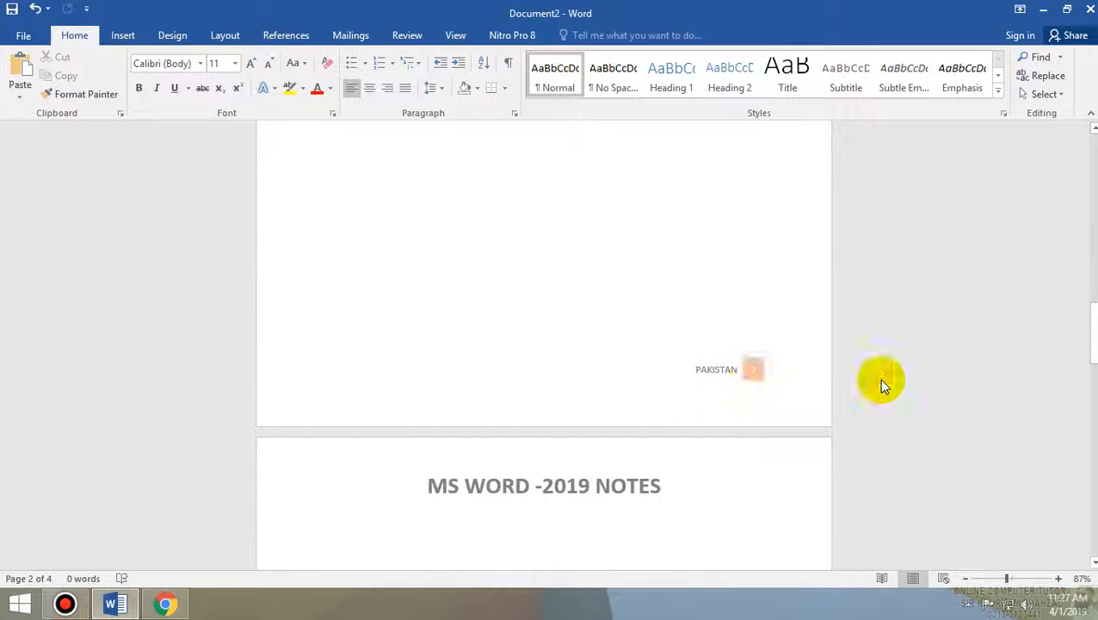
scroll(880, 385, down, 10)
scroll(895, 387, up, 10)
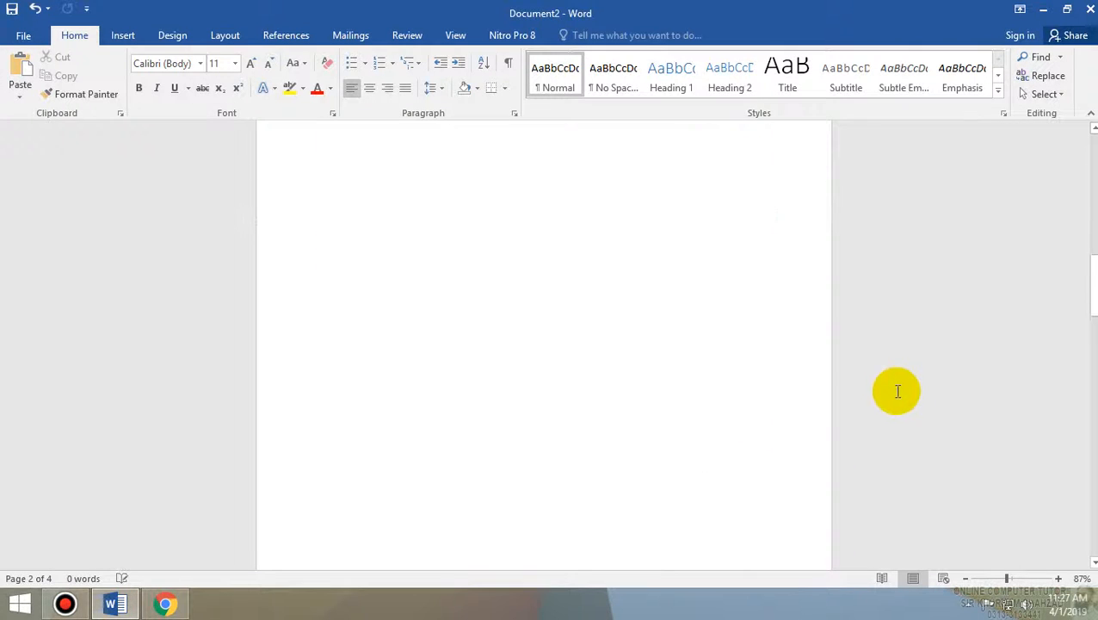
scroll(942, 381, down, 1)
scroll(972, 437, up, 3)
scroll(967, 445, down, 3)
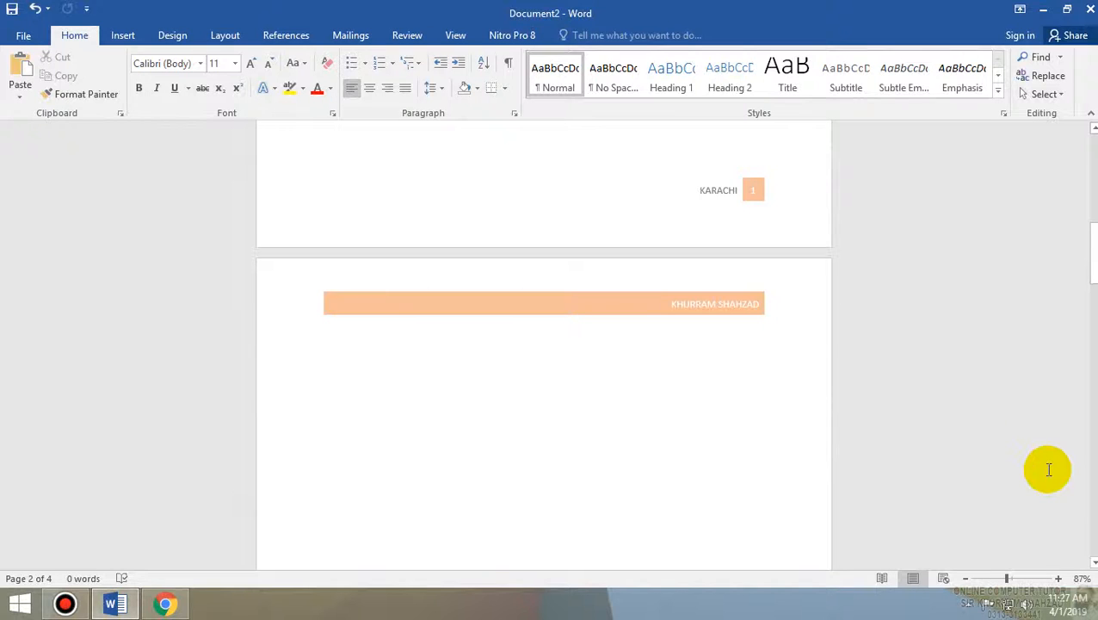
scroll(1049, 466, up, 8)
scroll(799, 405, down, 5)
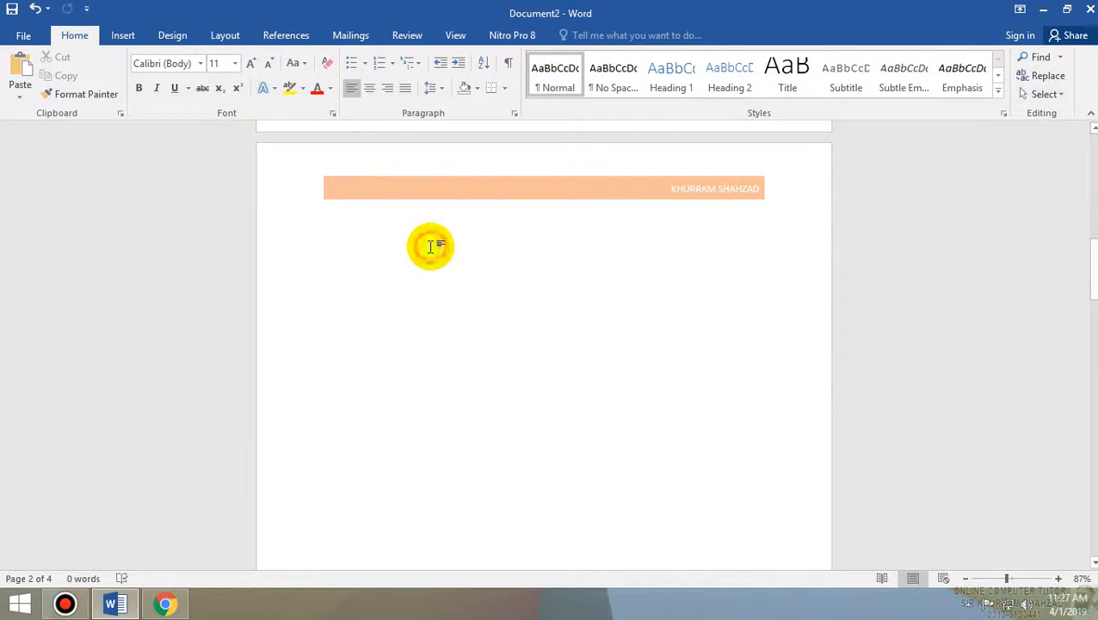
click(217, 34)
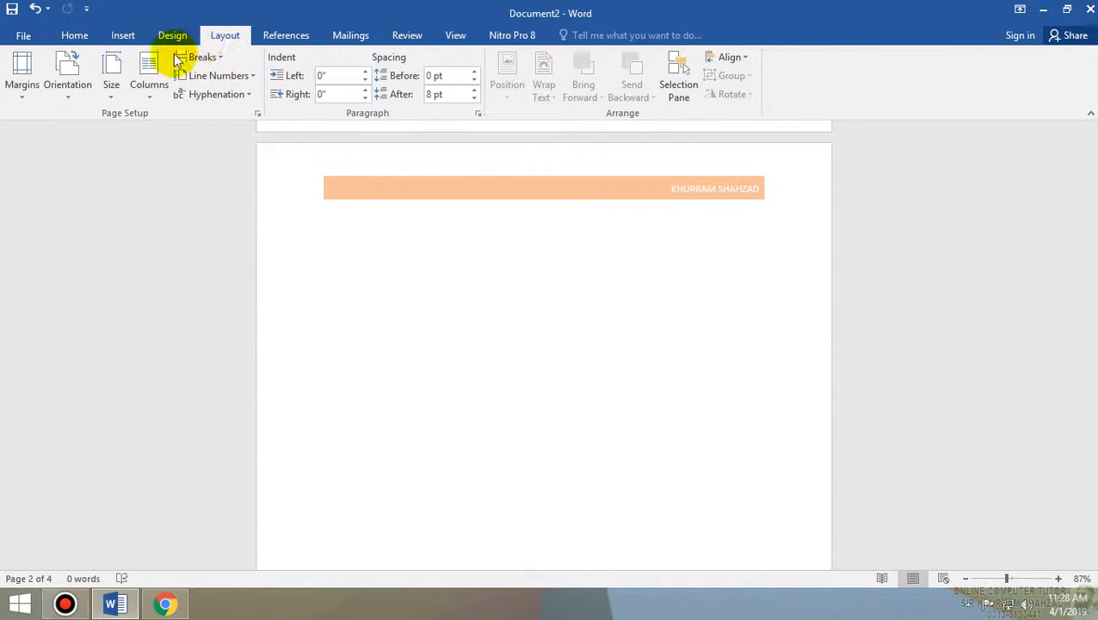
click(67, 86)
click(93, 153)
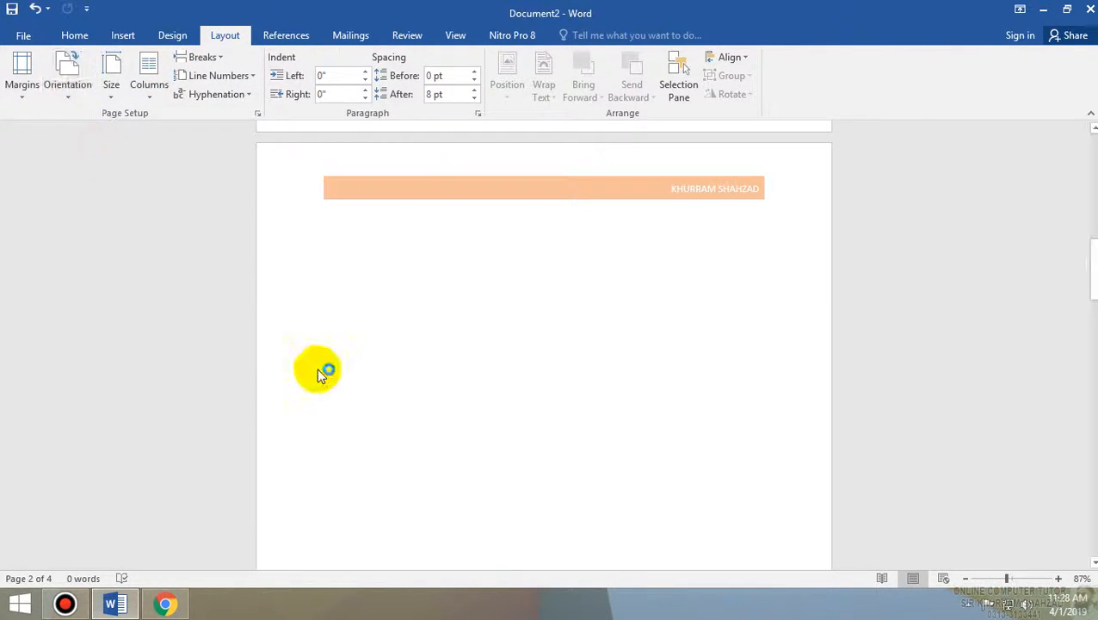
Step: Zoom out to check the mixed page orientations, then zoom back in on page 1
click(987, 578)
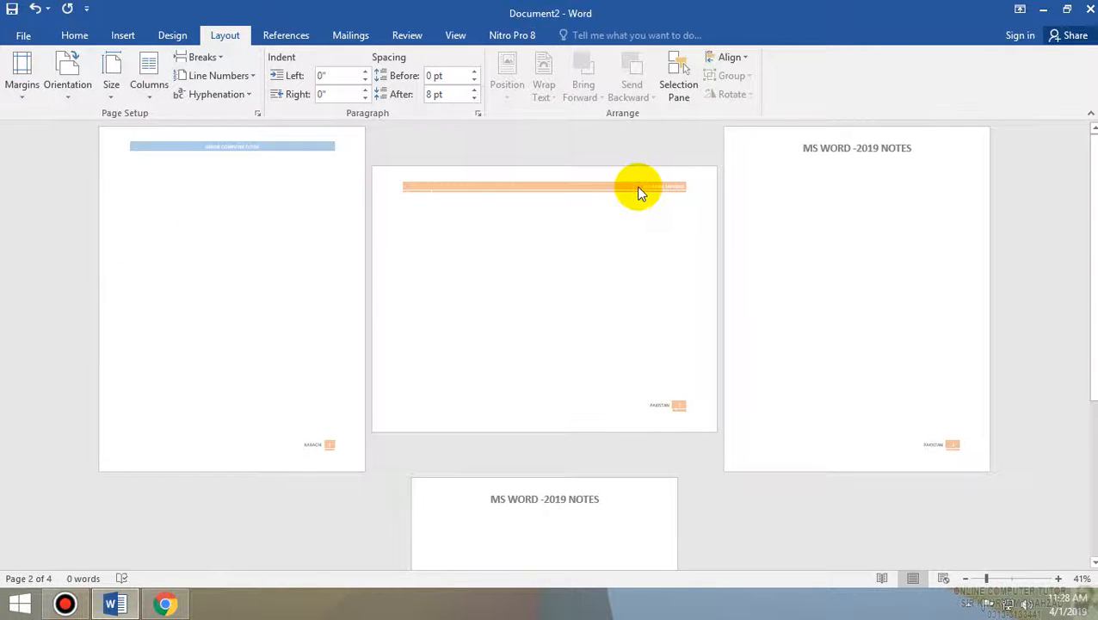
click(205, 226)
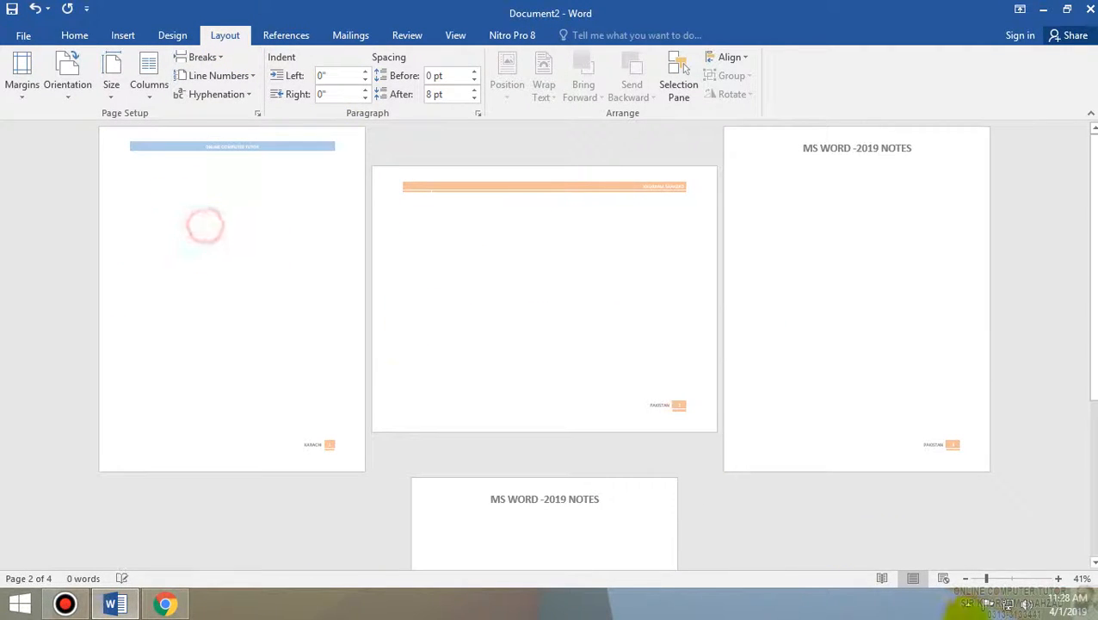
click(1016, 579)
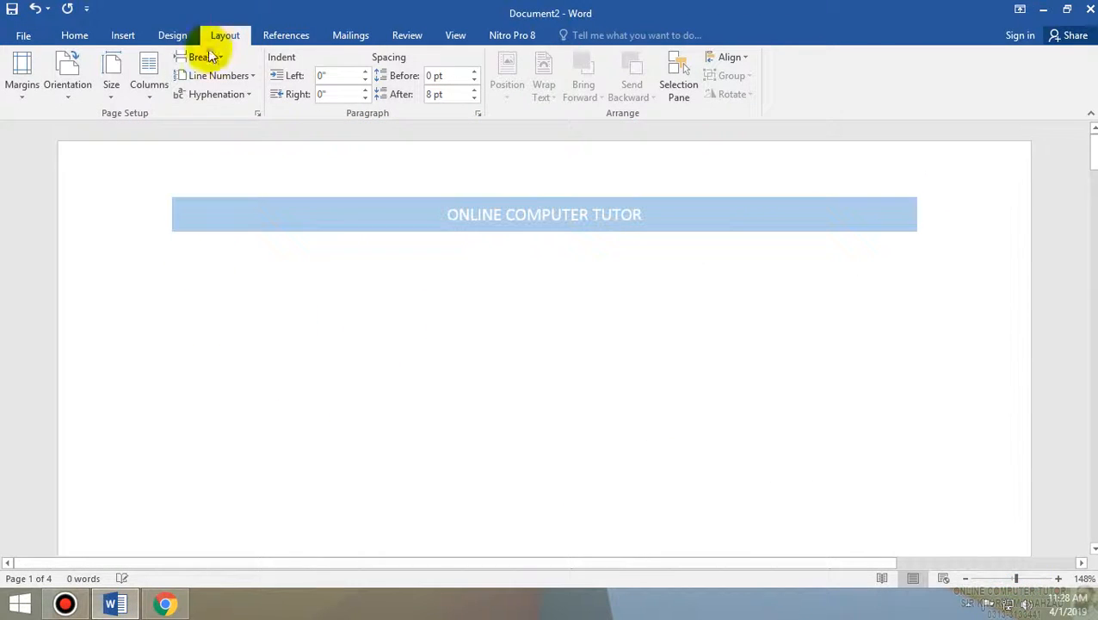
Step: Click into the first page and browse the Design tab's watermark gallery
click(123, 36)
click(372, 292)
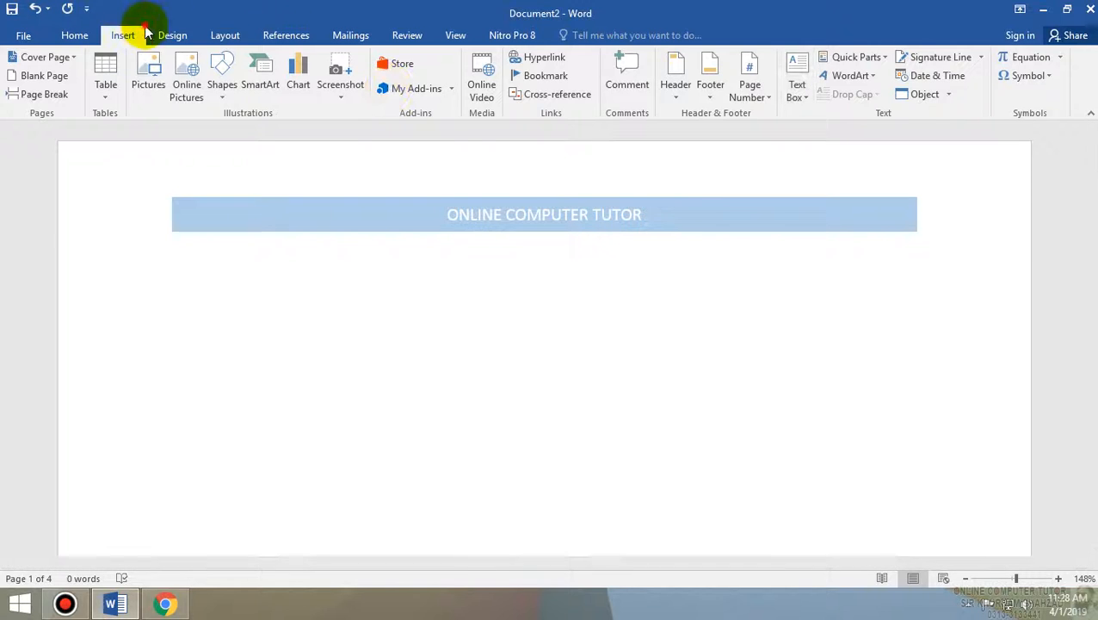
click(172, 35)
click(951, 71)
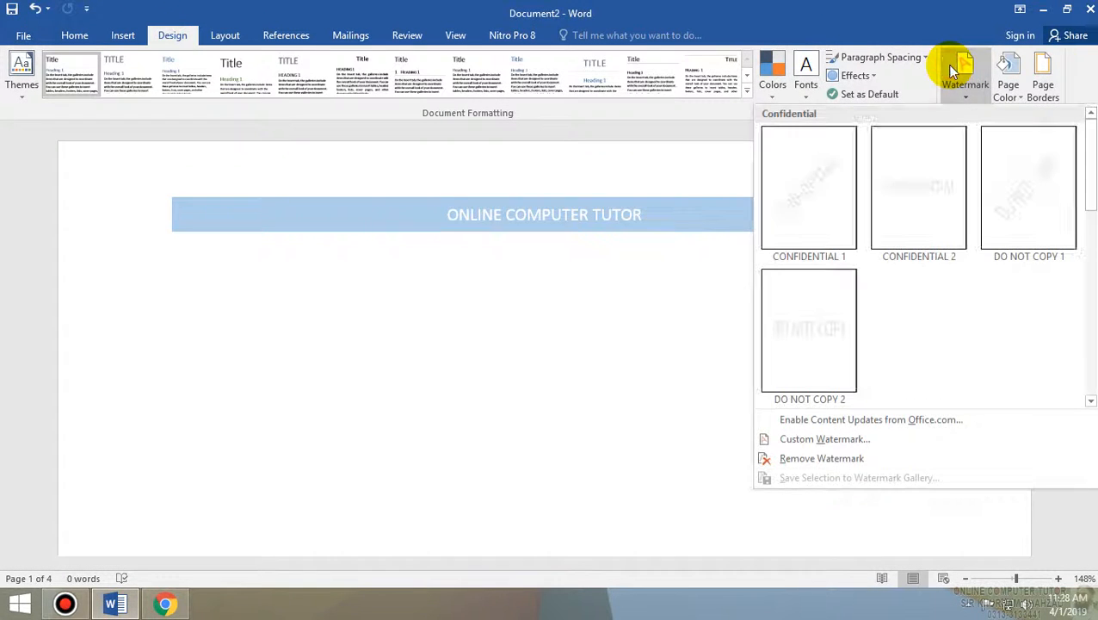
click(821, 441)
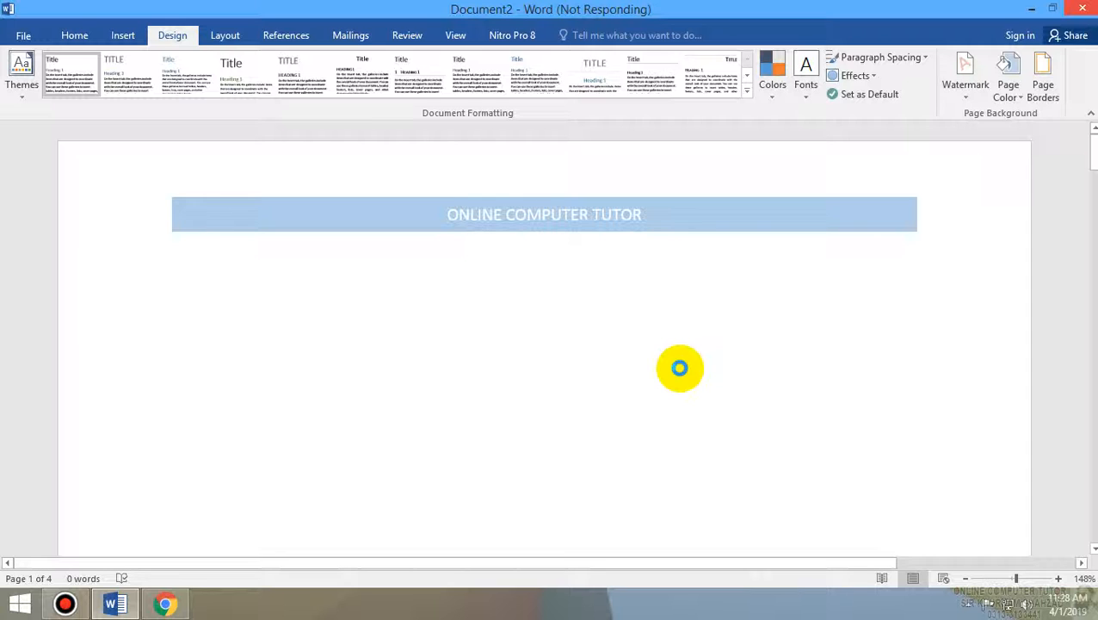
click(626, 10)
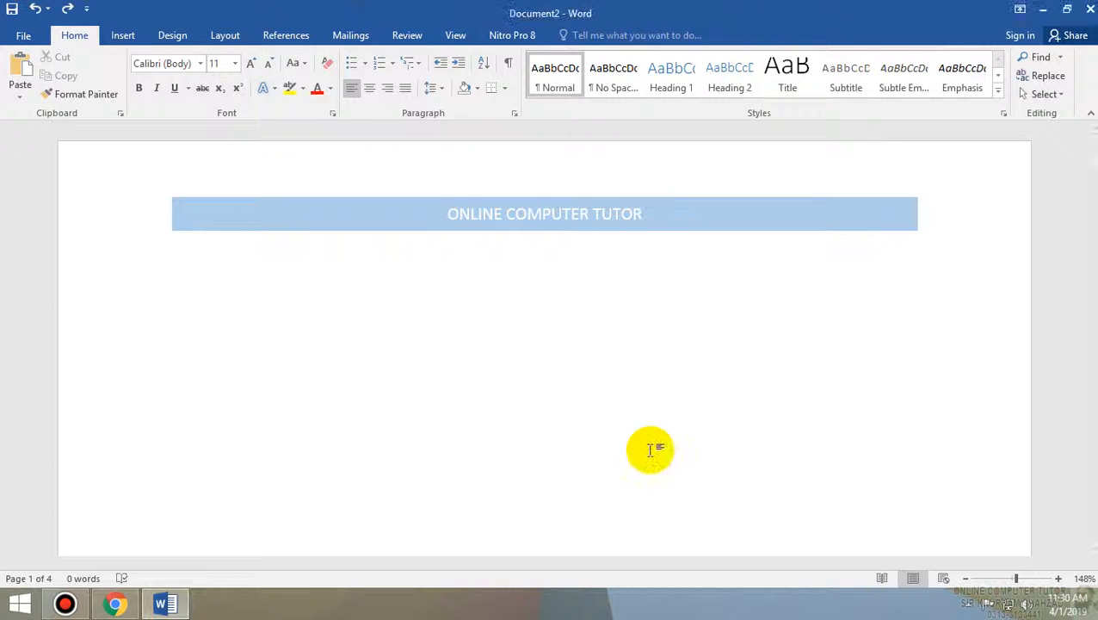
scroll(658, 449, down, 10)
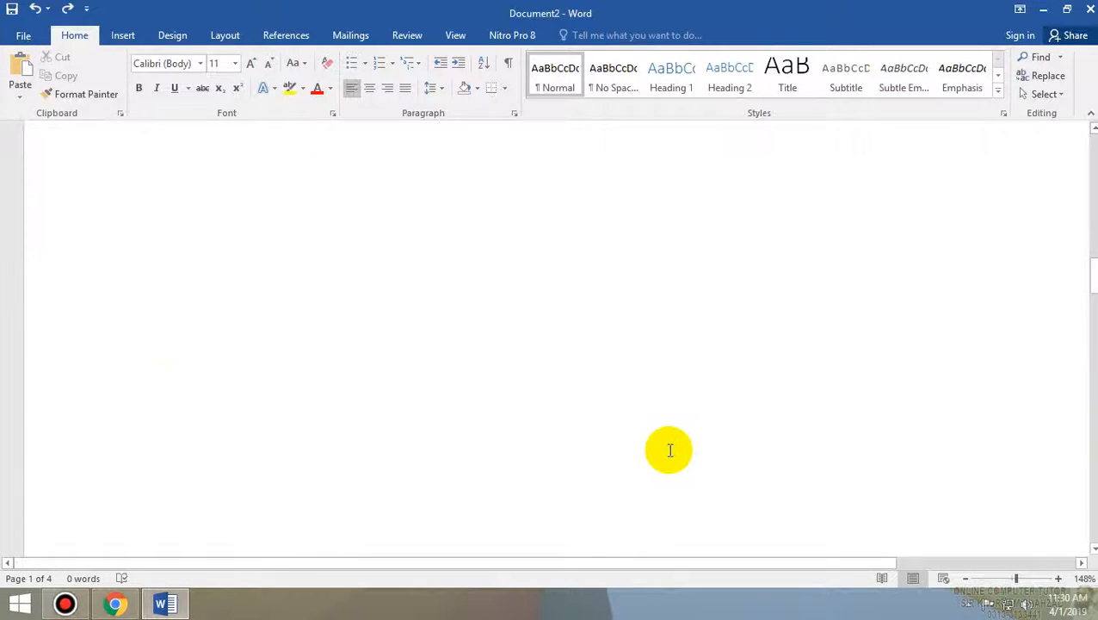
scroll(668, 450, up, 10)
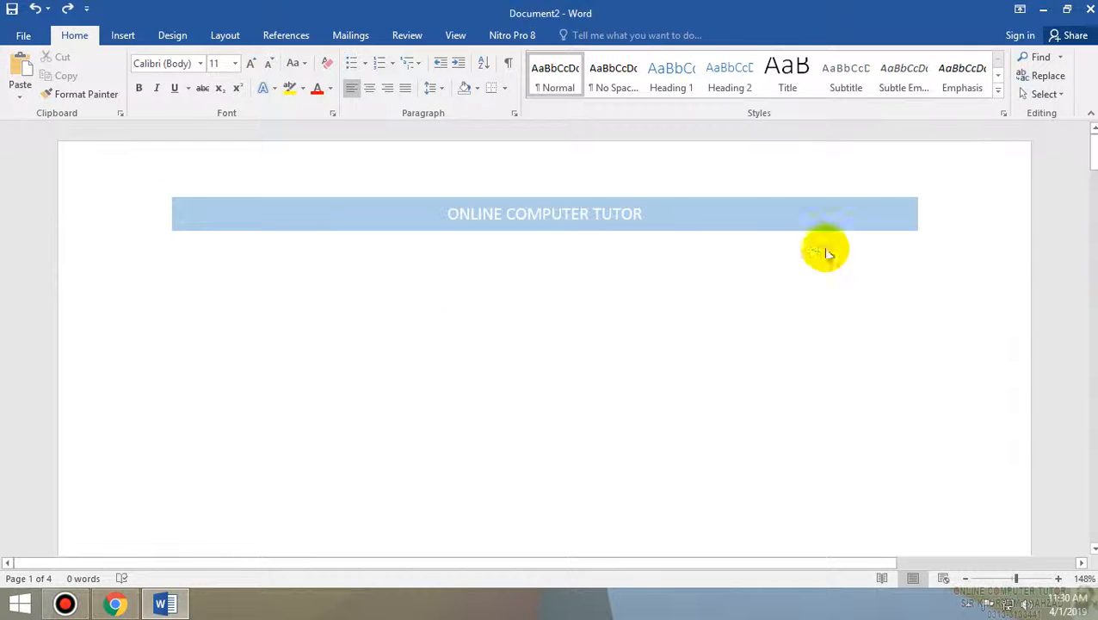
Step: Apply a custom grey ONLINE COMPUTER TUTOR text watermark with semitransparency turned off
click(168, 38)
click(965, 72)
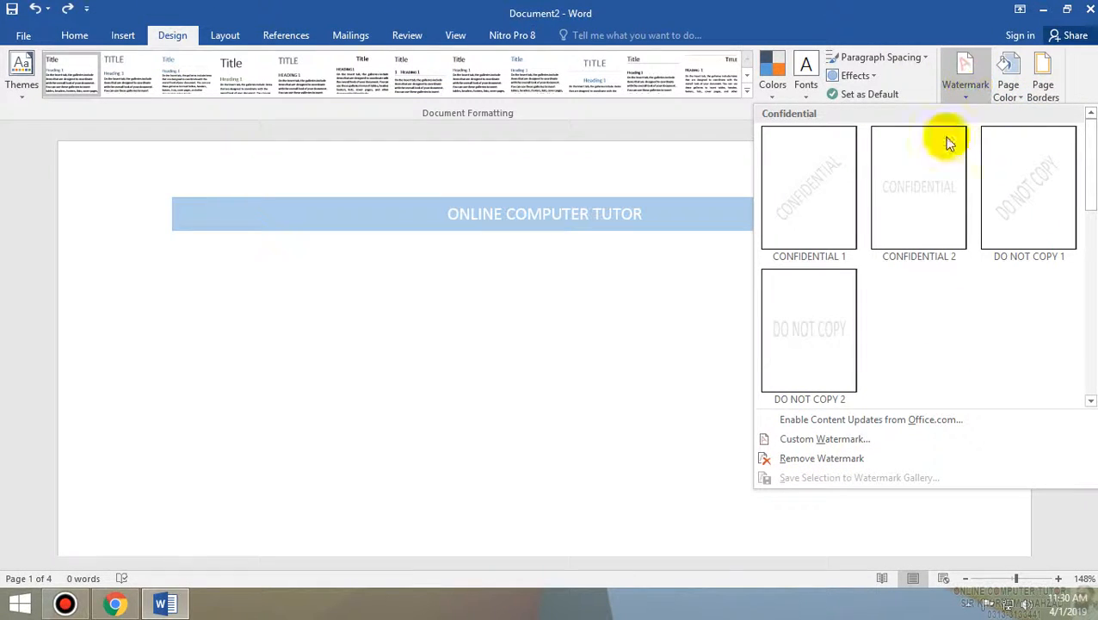
click(842, 439)
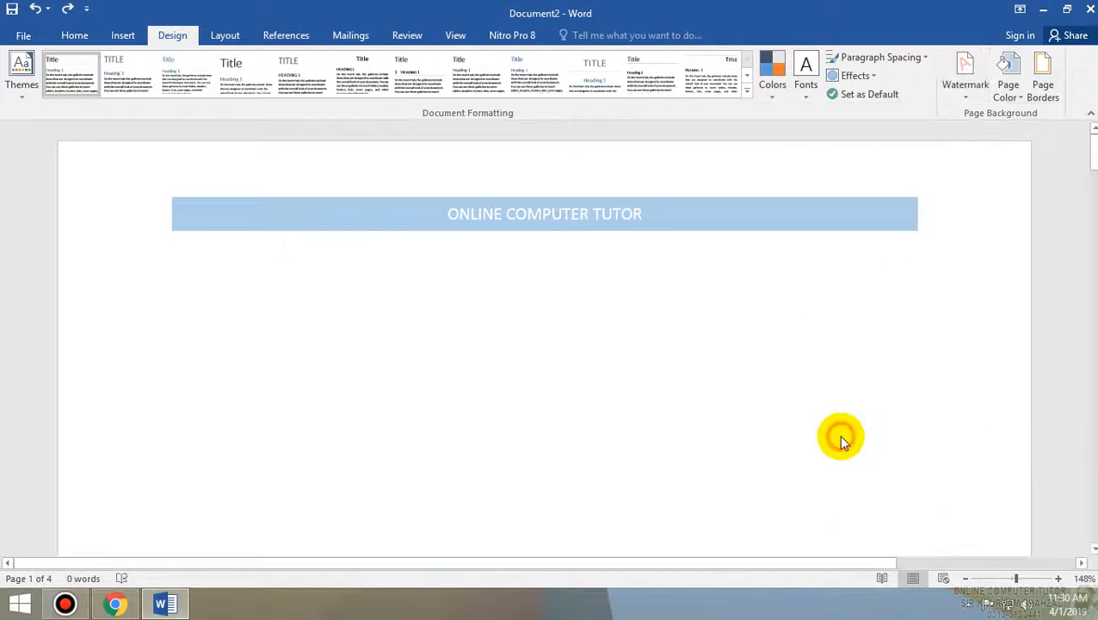
click(433, 261)
click(534, 295)
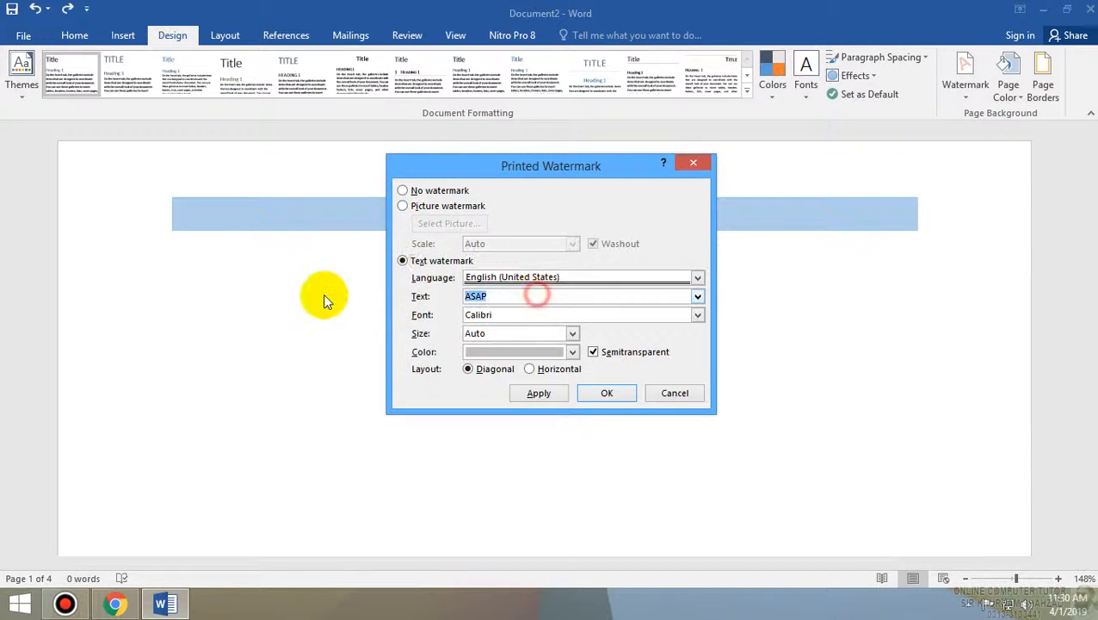
text(Ni)
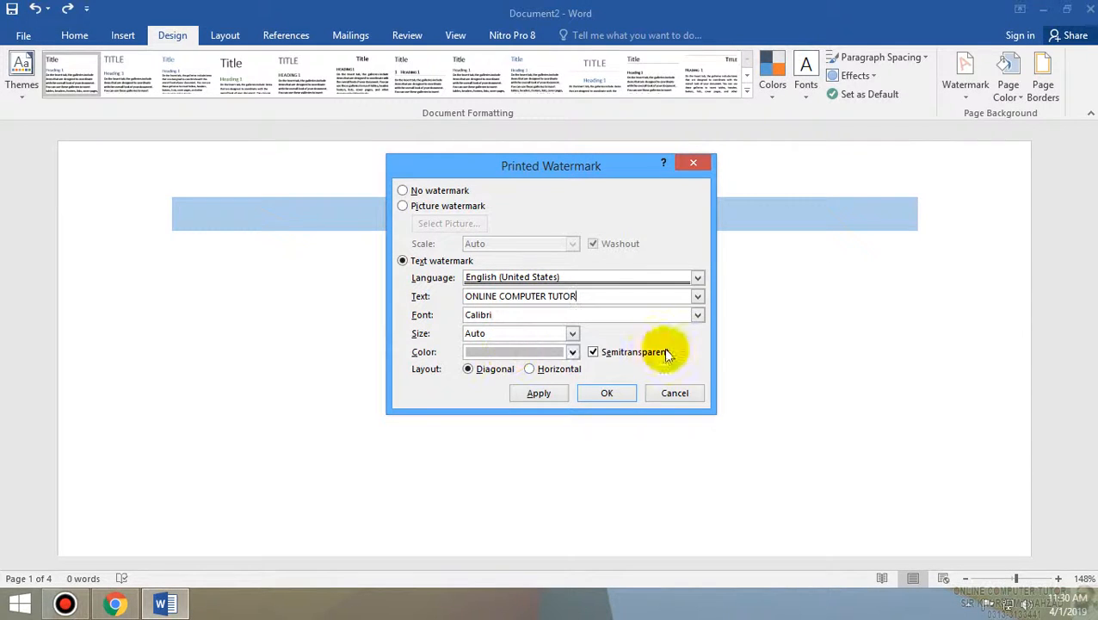
click(603, 351)
click(555, 352)
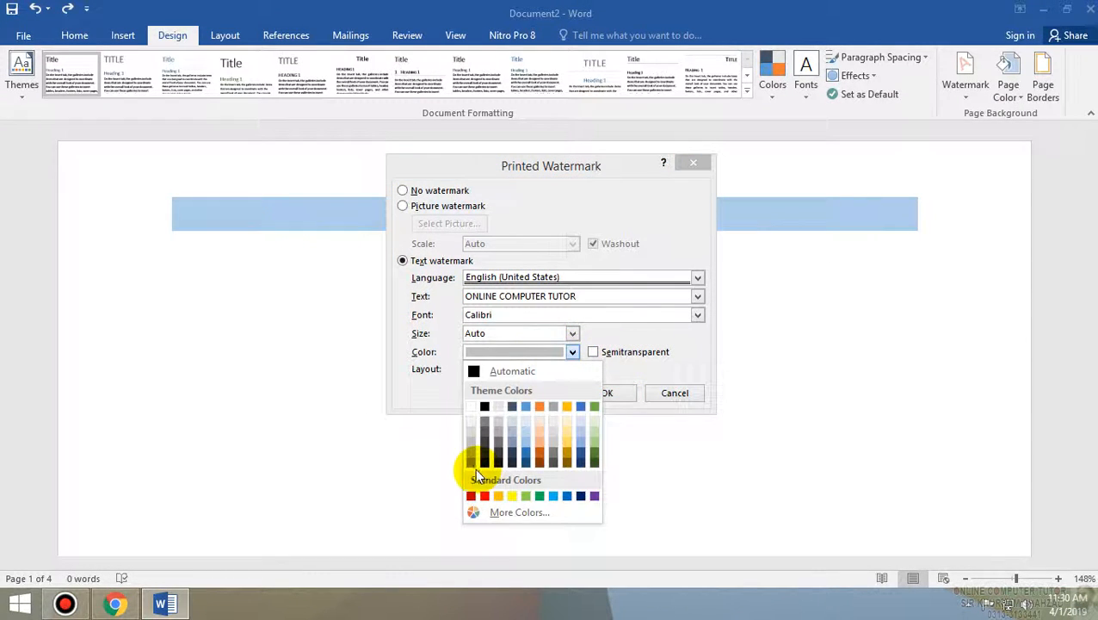
click(472, 447)
click(541, 393)
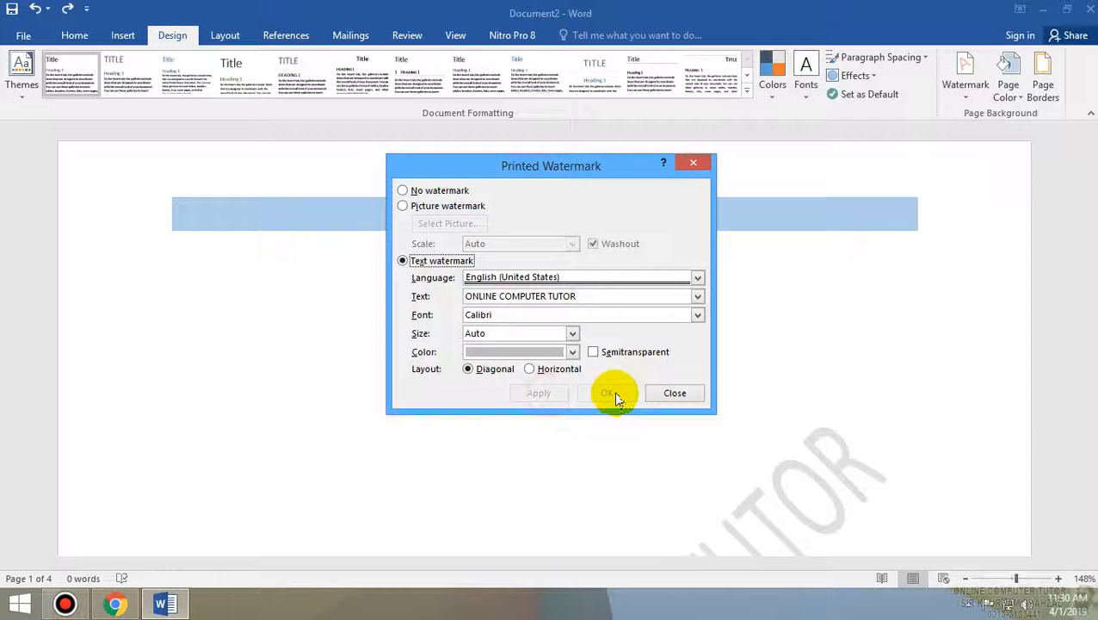
Step: Change the watermark to a darker grey, reapply it, and close the watermark dialog
click(551, 335)
click(571, 352)
click(476, 457)
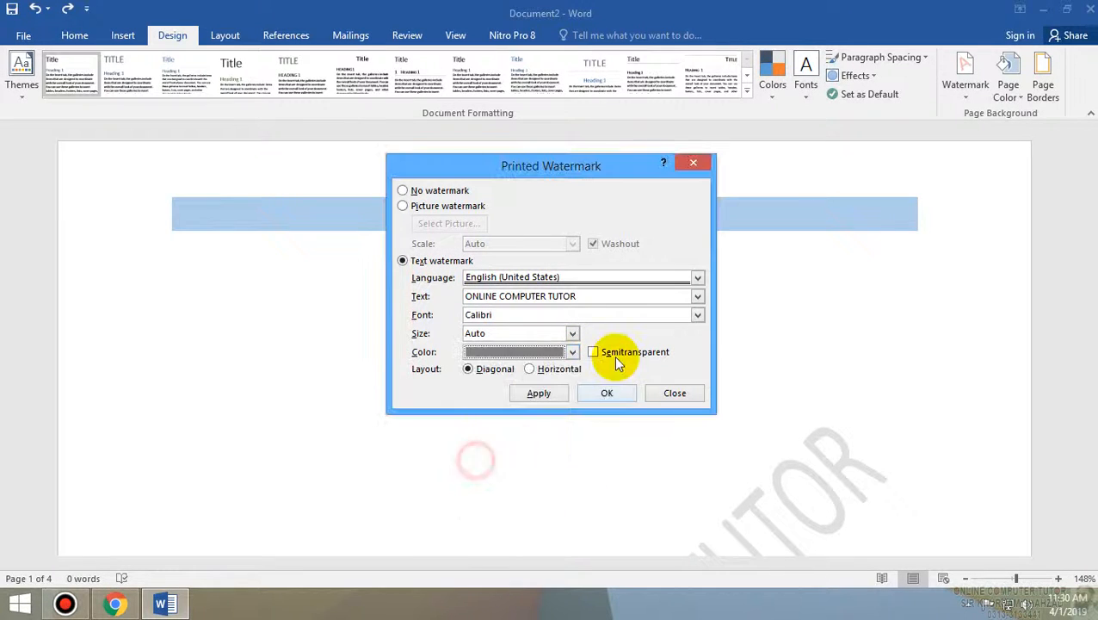
click(540, 393)
click(654, 393)
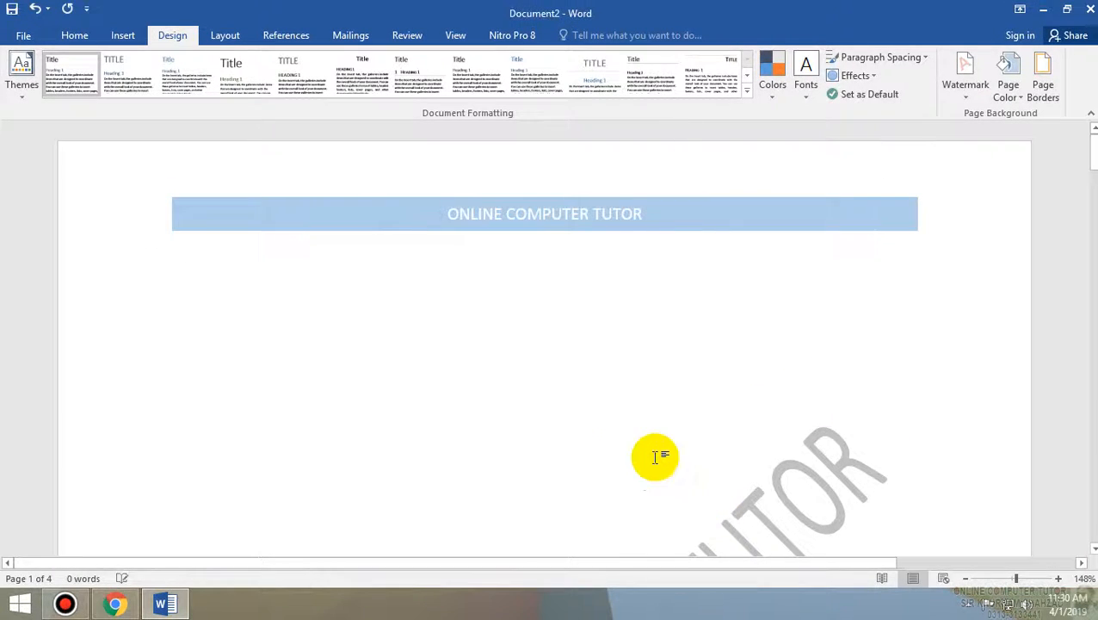
Step: Scroll through the pages checking the watermark, then zoom out to 73%
scroll(652, 448, down, 5)
scroll(652, 446, down, 15)
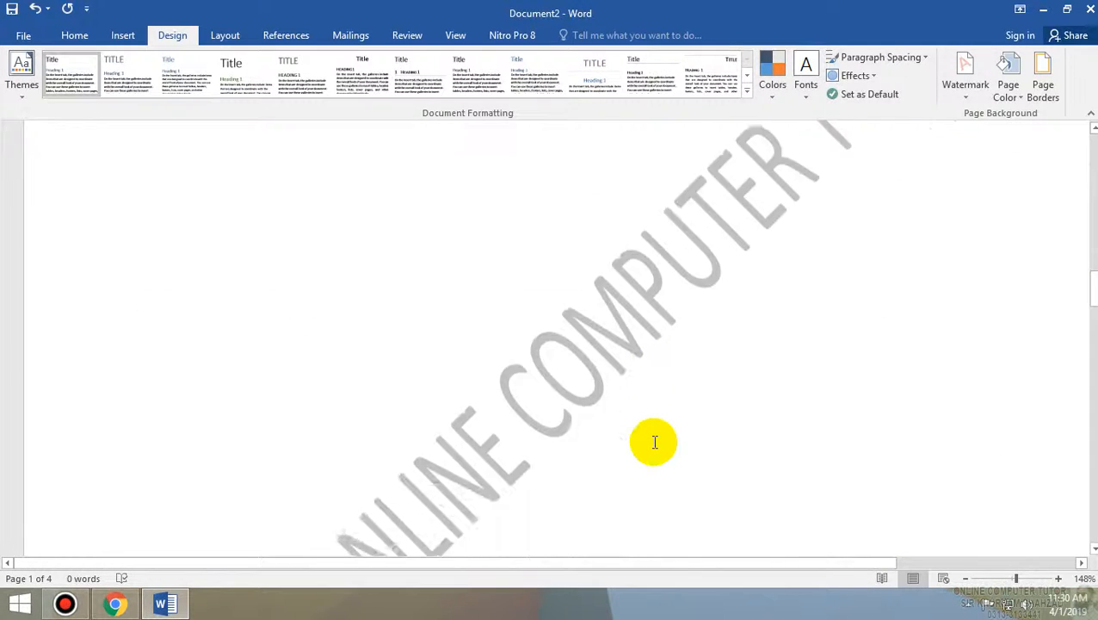
scroll(693, 502, down, 15)
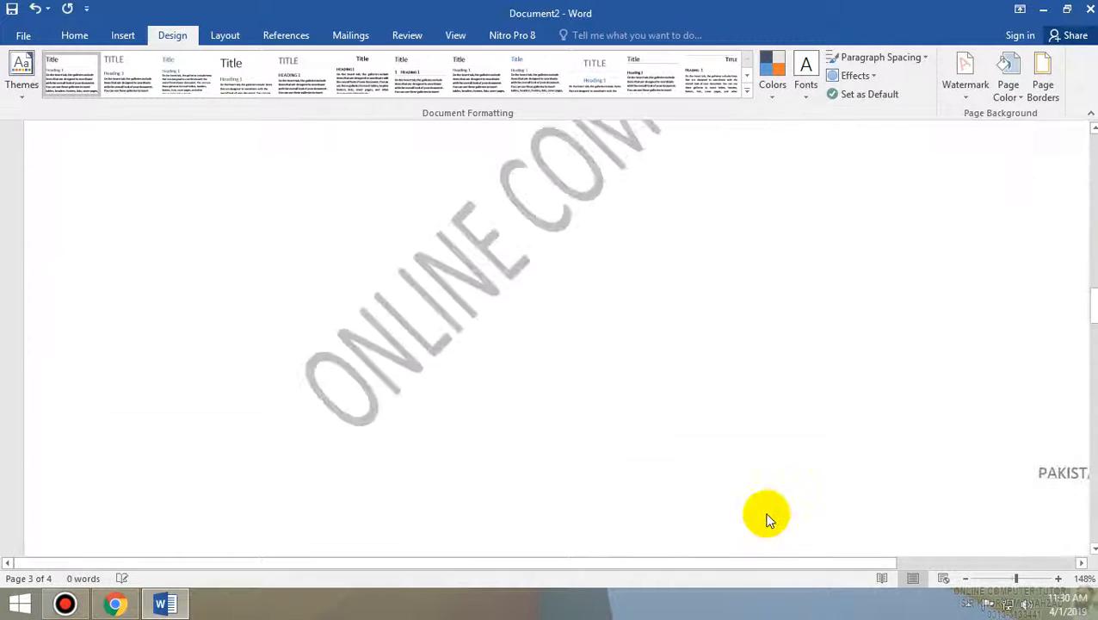
scroll(769, 514, down, 15)
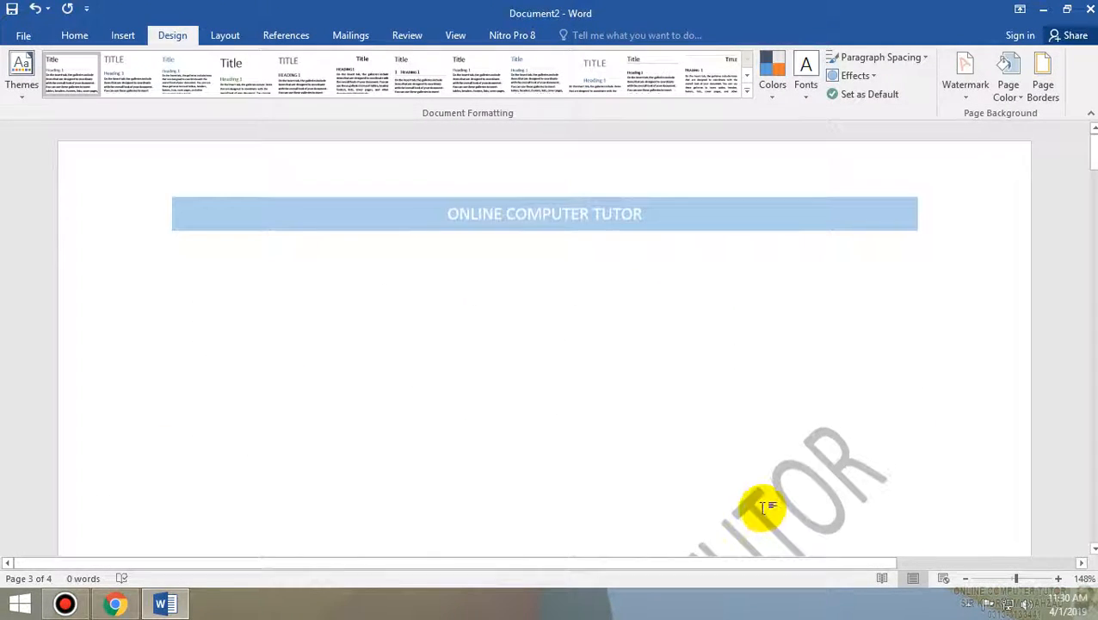
scroll(583, 297, down, 12)
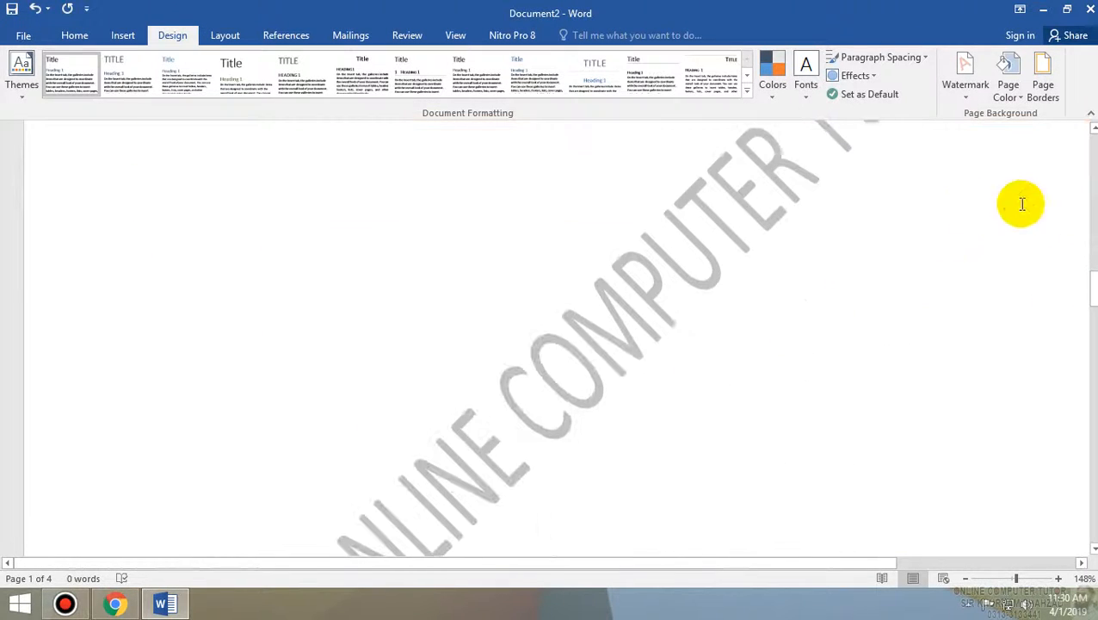
drag(1008, 571, 999, 579)
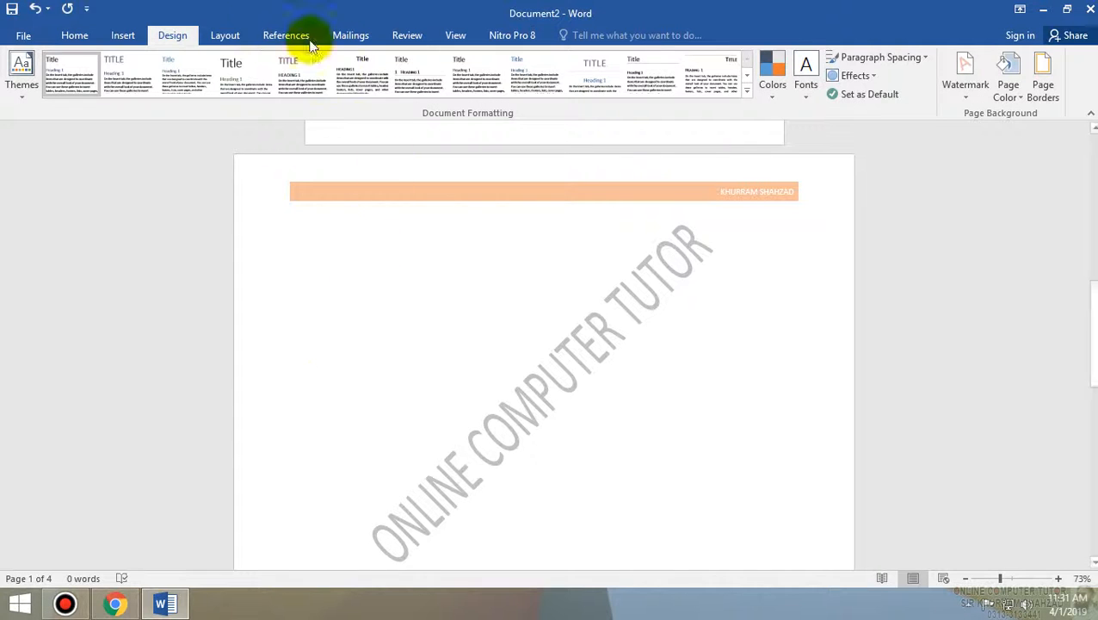
click(223, 35)
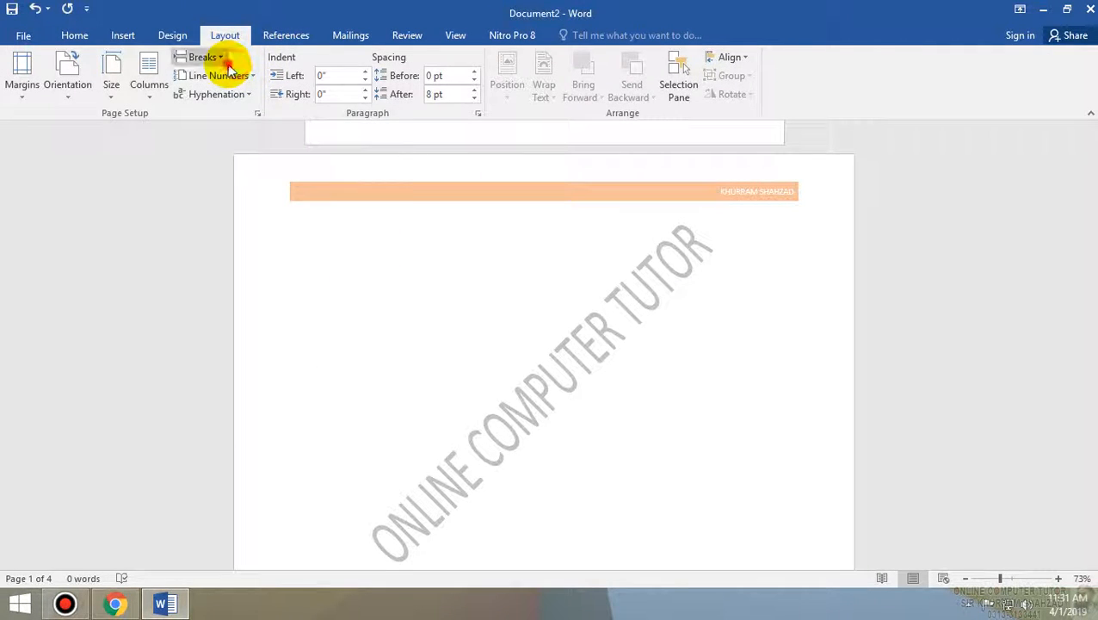
click(206, 57)
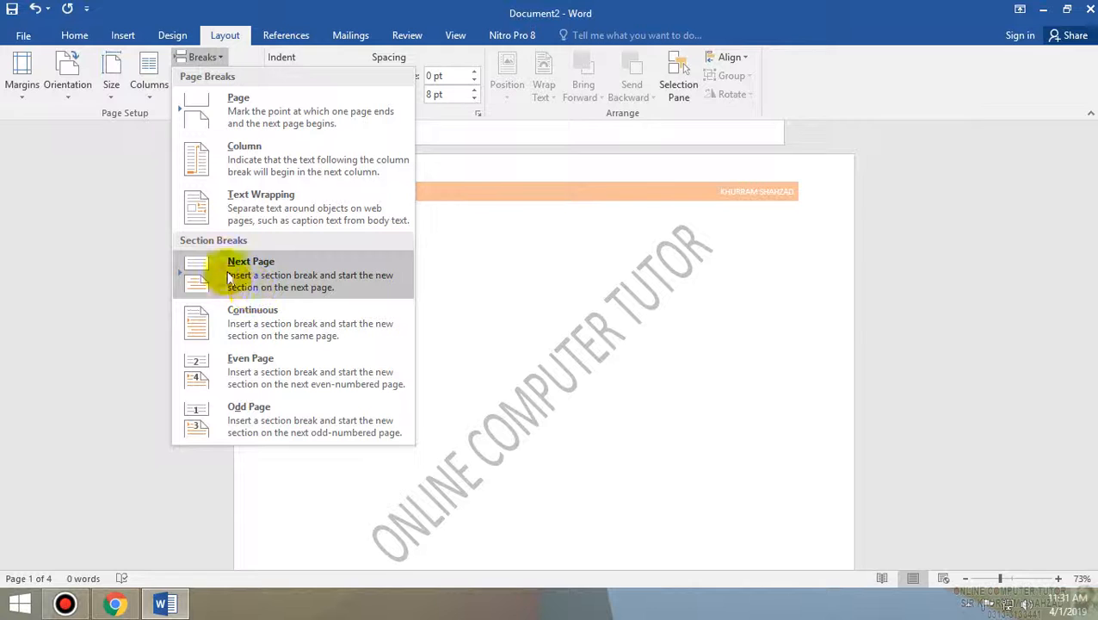
click(705, 293)
scroll(715, 322, up, 3)
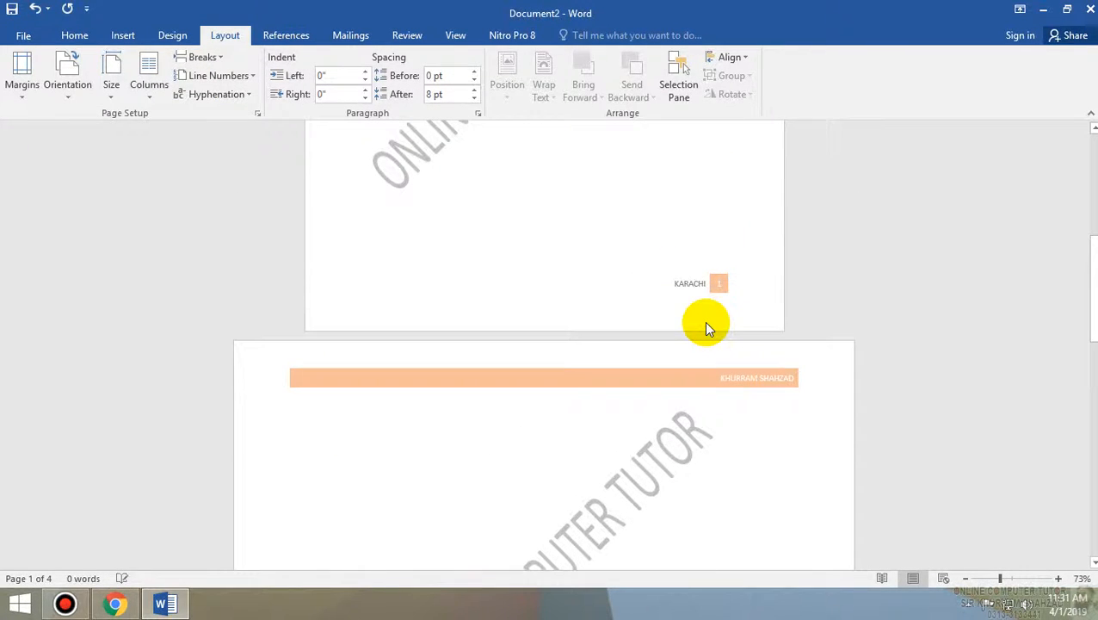
scroll(723, 339, down, 6)
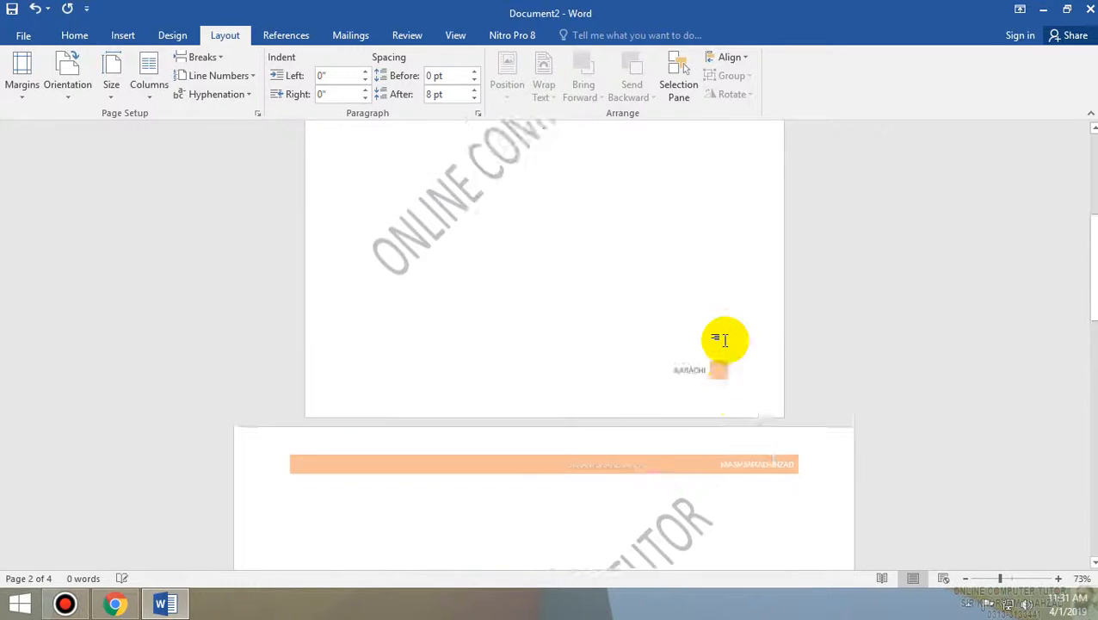
scroll(723, 339, down, 4)
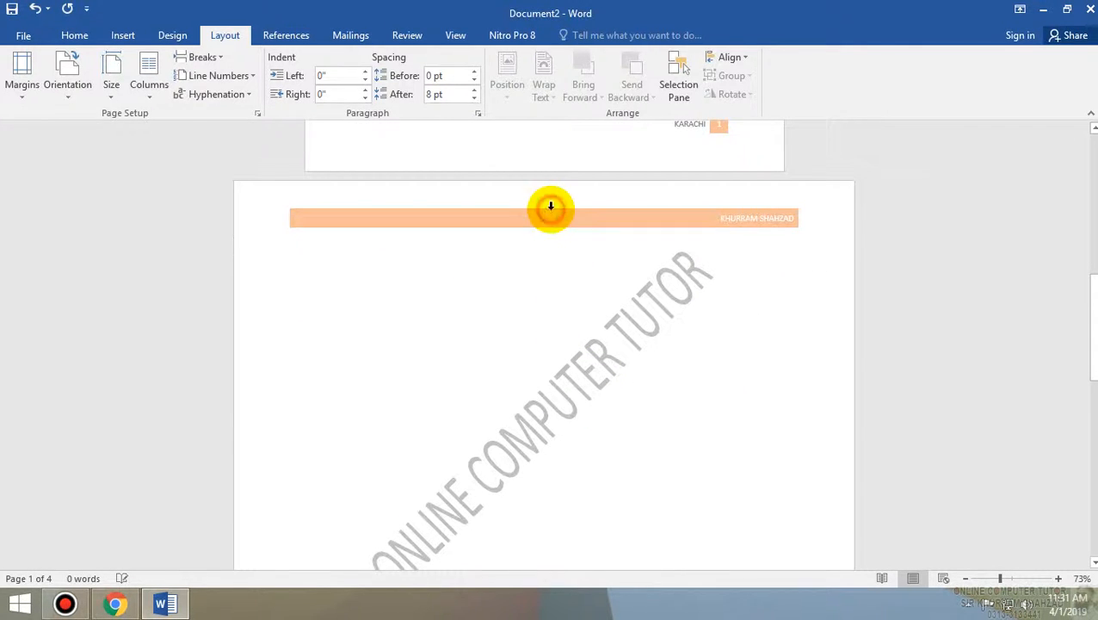
Step: Enter header editing from page 2's orange header and compare section 1 and 2 headers and footers
double_click(551, 206)
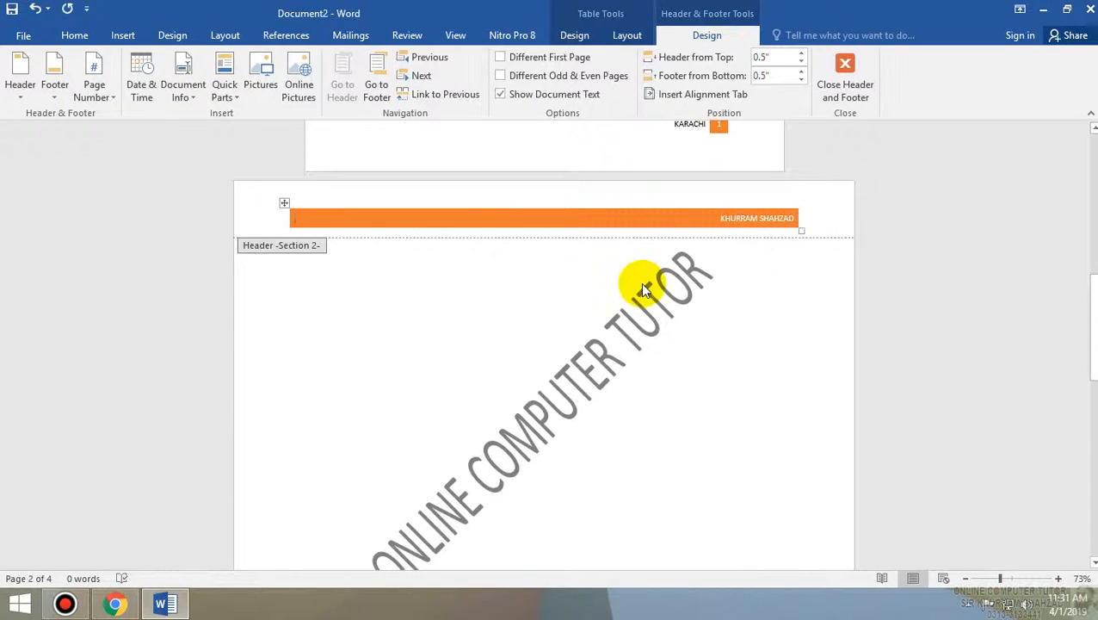
scroll(641, 282, down, 1)
scroll(642, 293, up, 10)
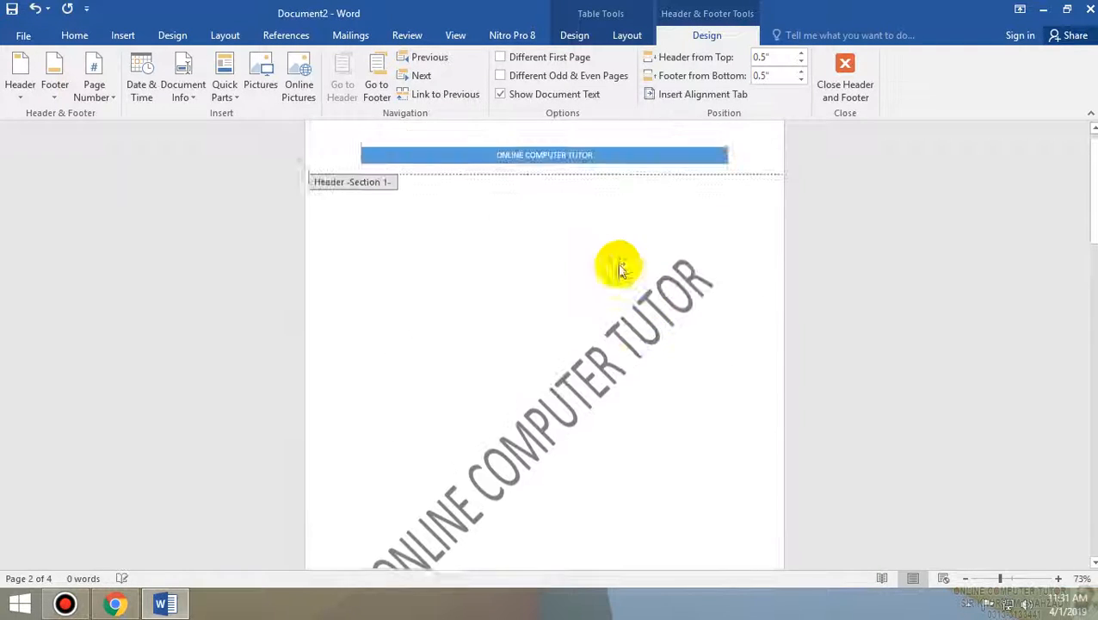
scroll(607, 423, down, 7)
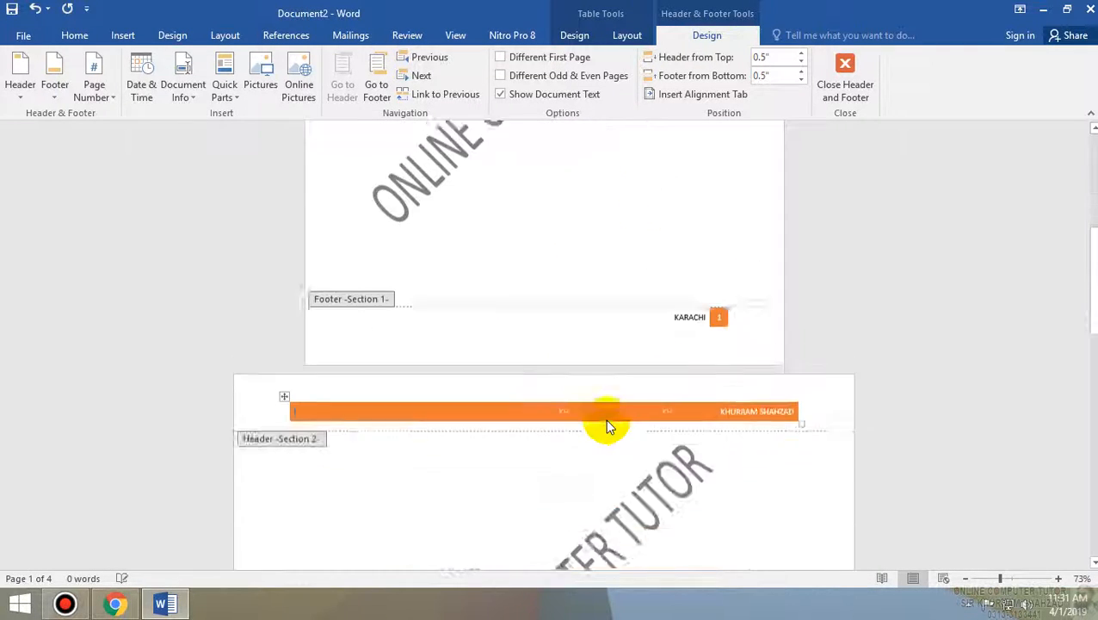
scroll(607, 426, down, 3)
scroll(520, 371, down, 1)
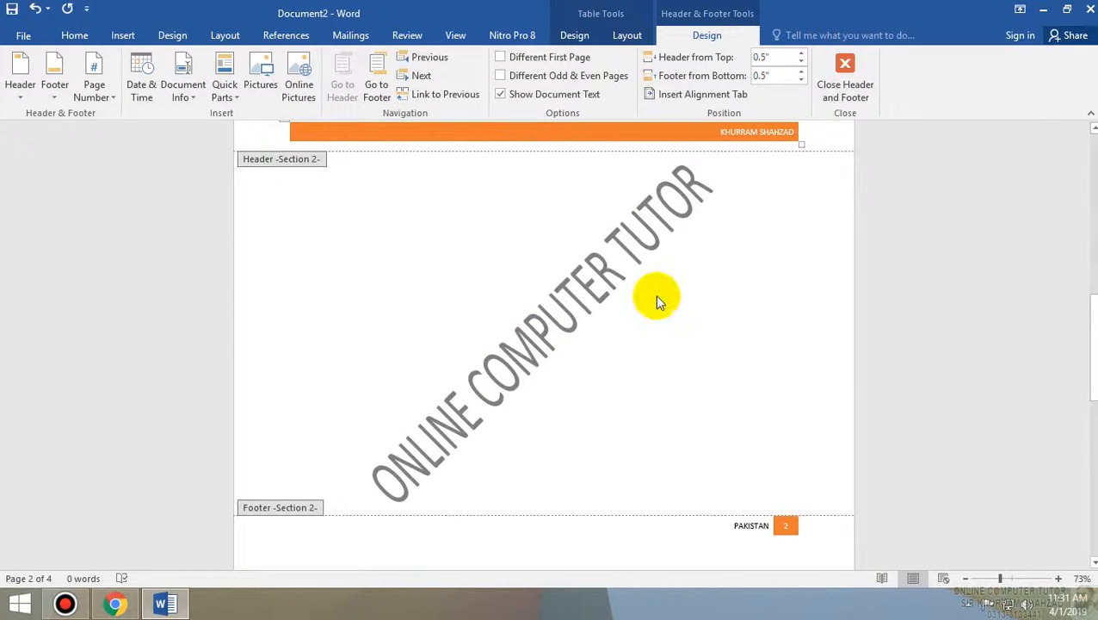
Step: Select the Section 2 WordArt watermark and nudge it slightly down and right
click(597, 298)
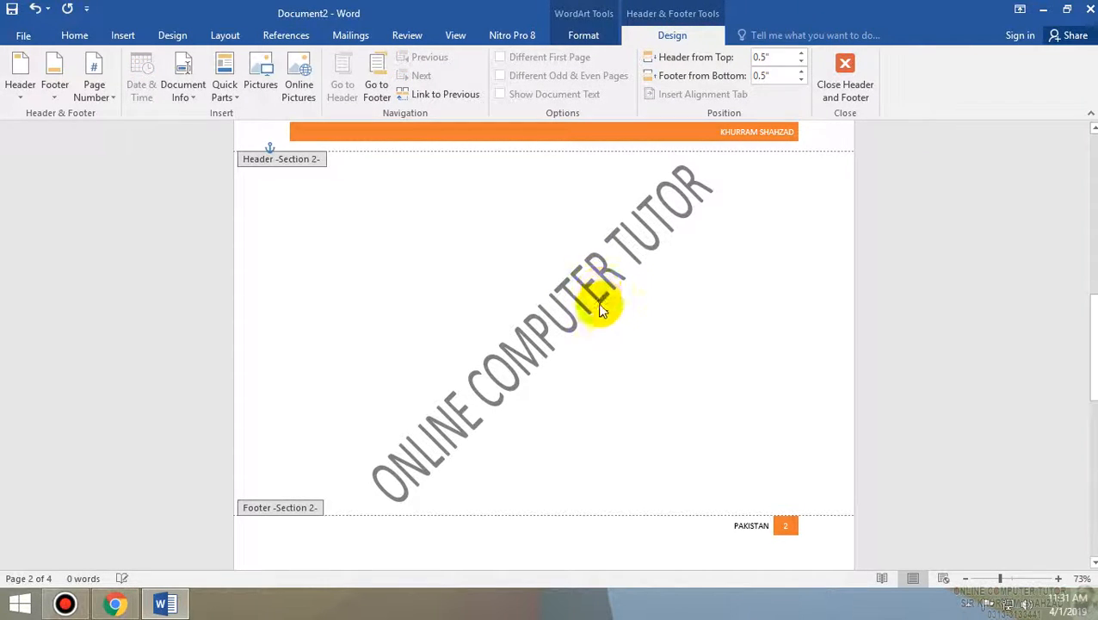
right_click(591, 292)
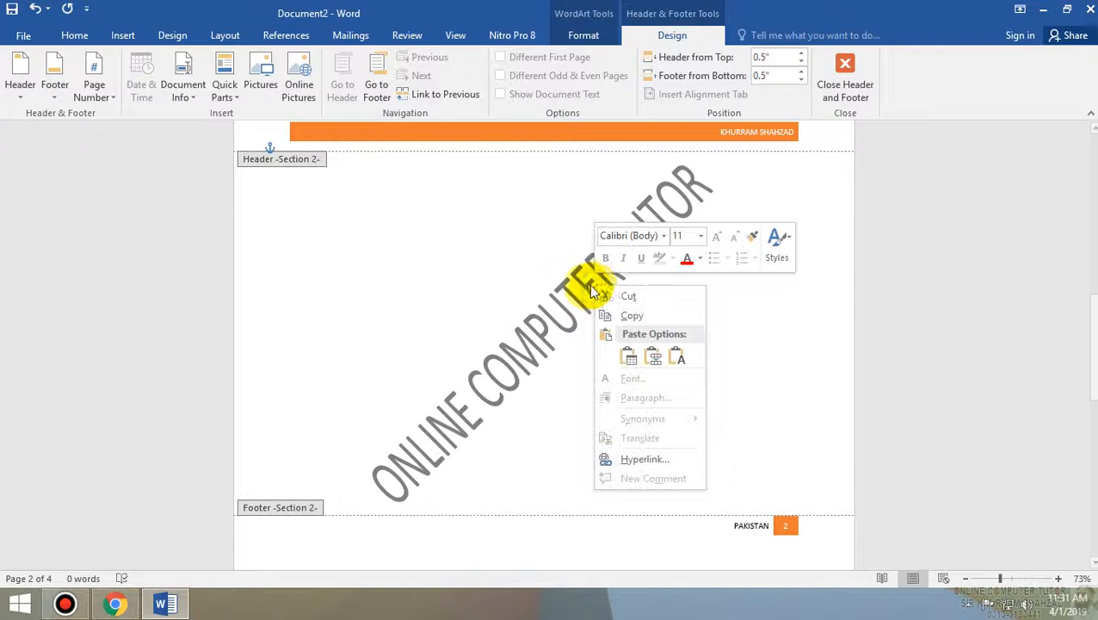
click(586, 283)
click(588, 285)
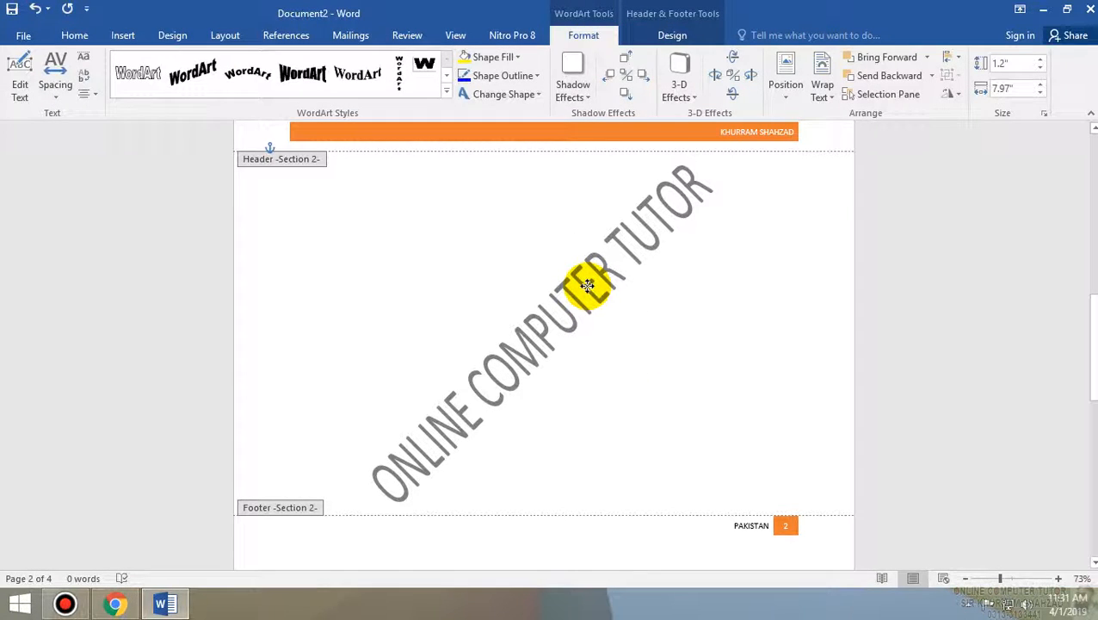
scroll(656, 320, up, 2)
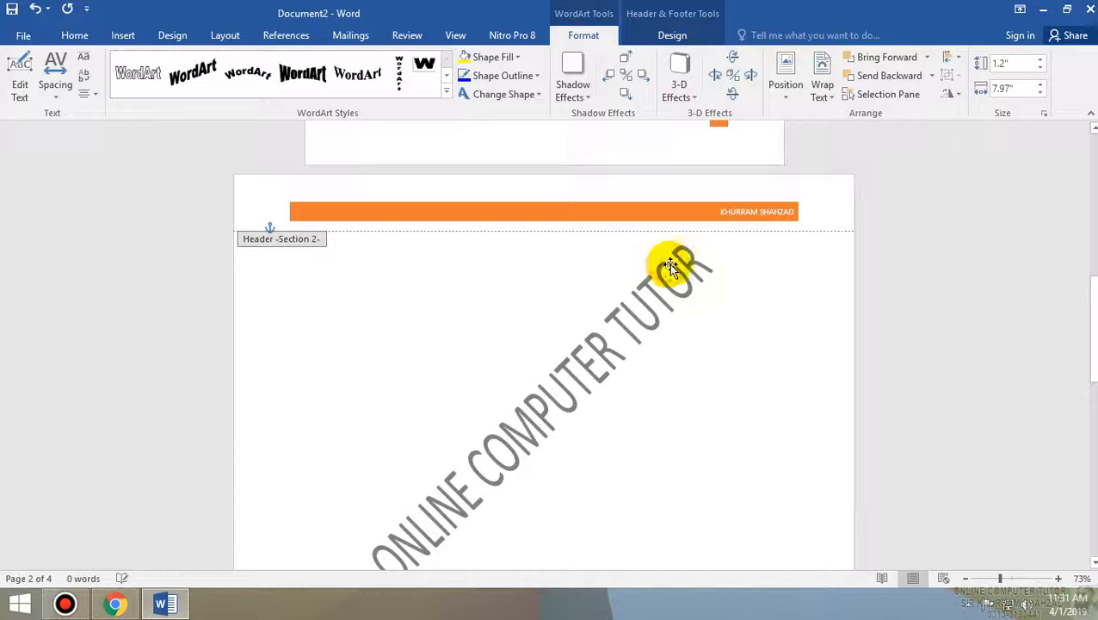
drag(671, 267, 699, 296)
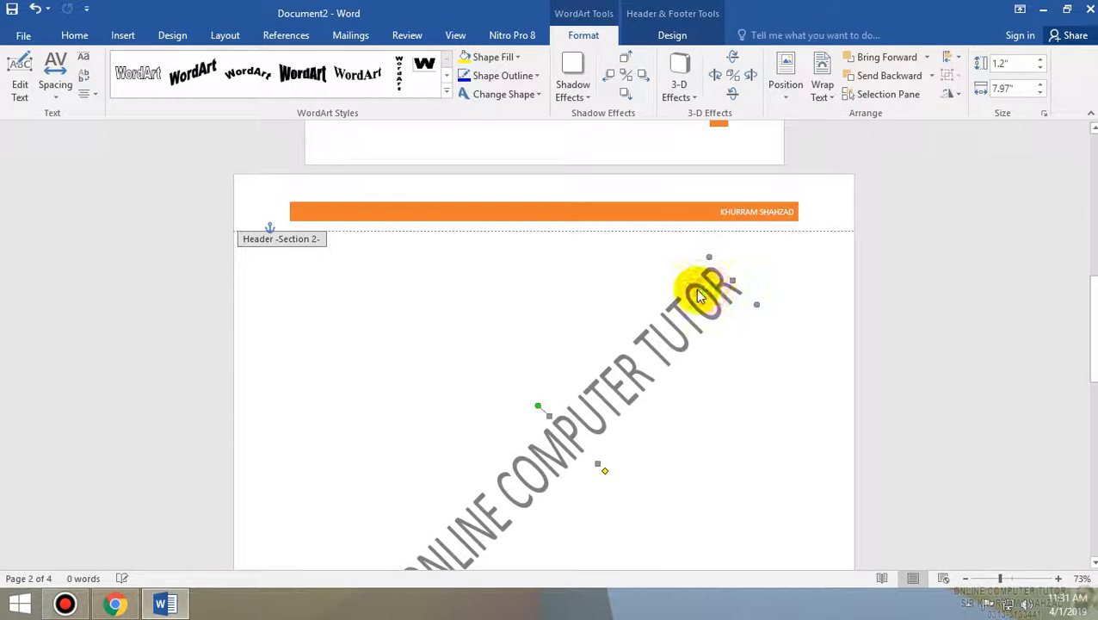
Step: Replace the Section 2 watermark wording with the author's name and nudge it back into place
right_click(699, 295)
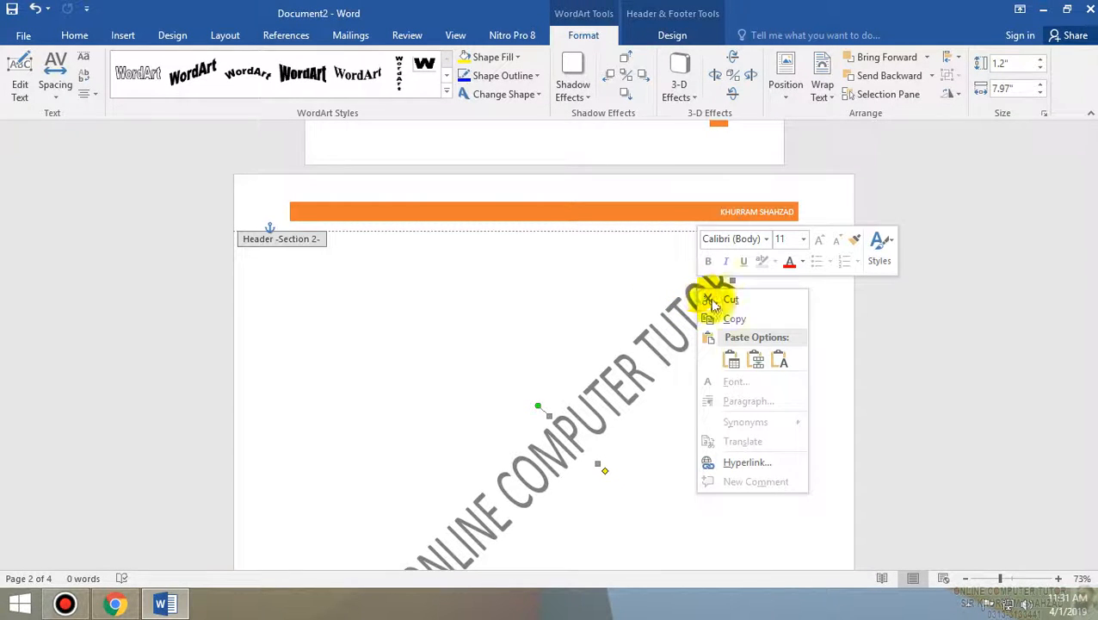
click(645, 378)
right_click(643, 376)
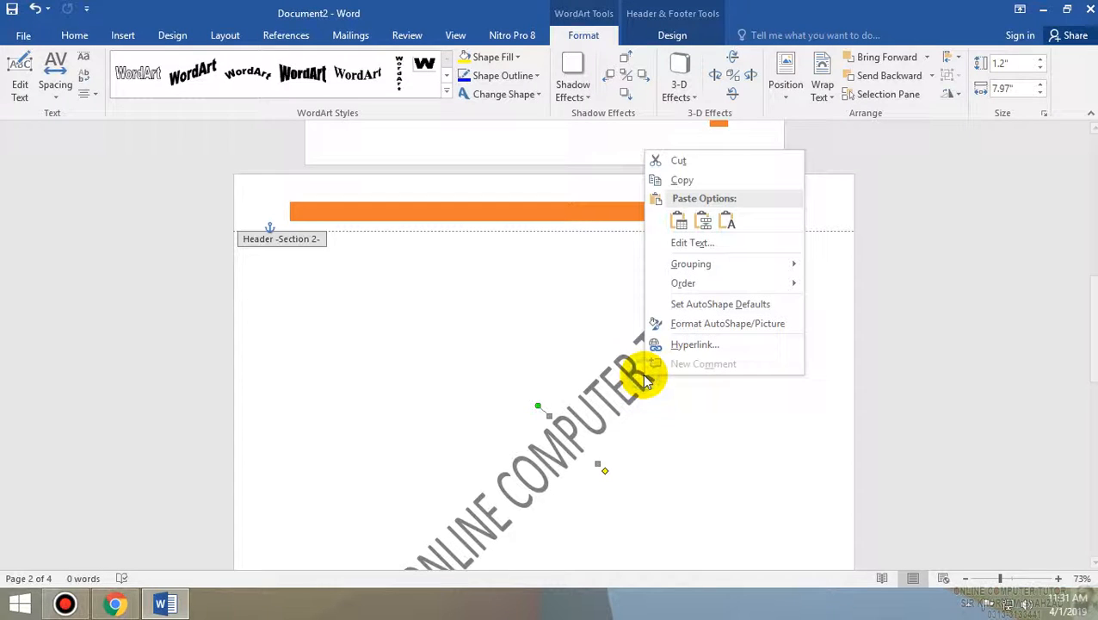
click(693, 243)
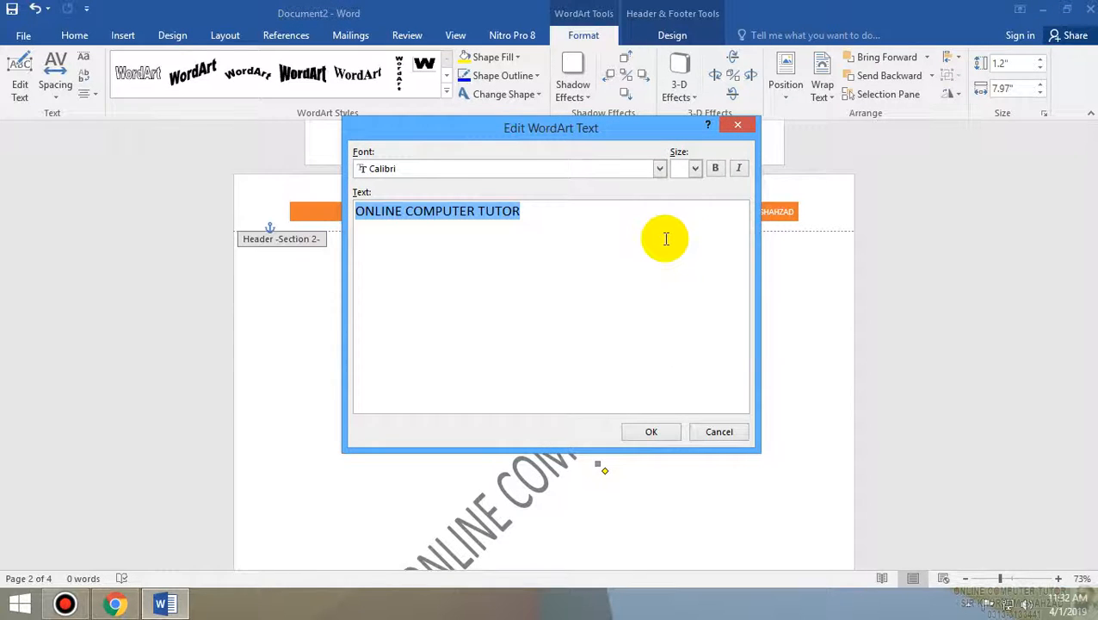
text(KHURRAM )
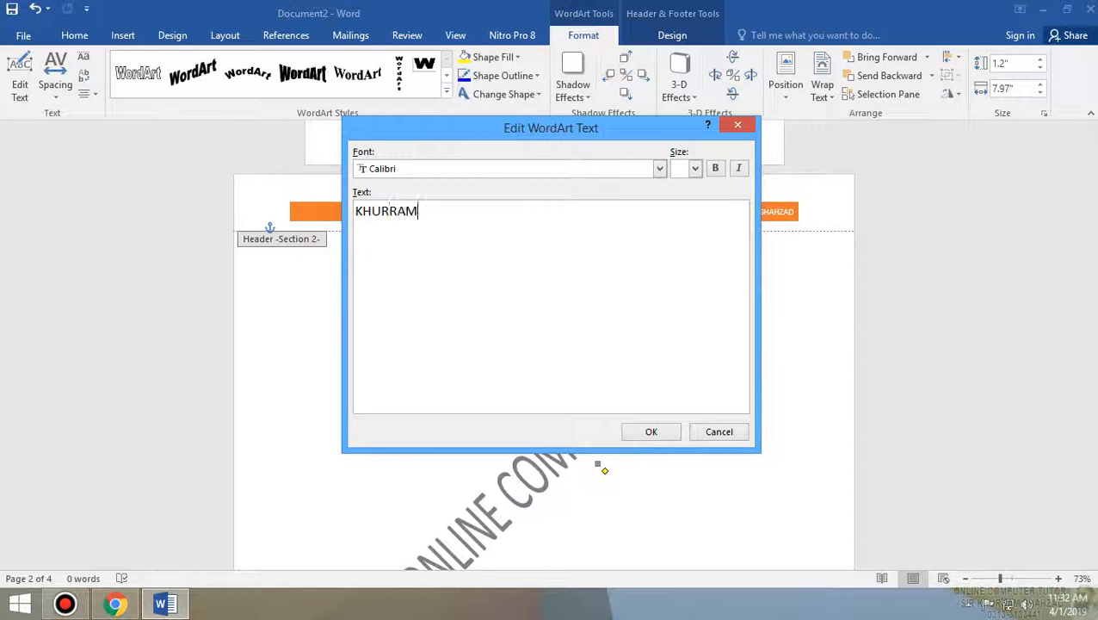
text(SHAHZAD)
click(657, 431)
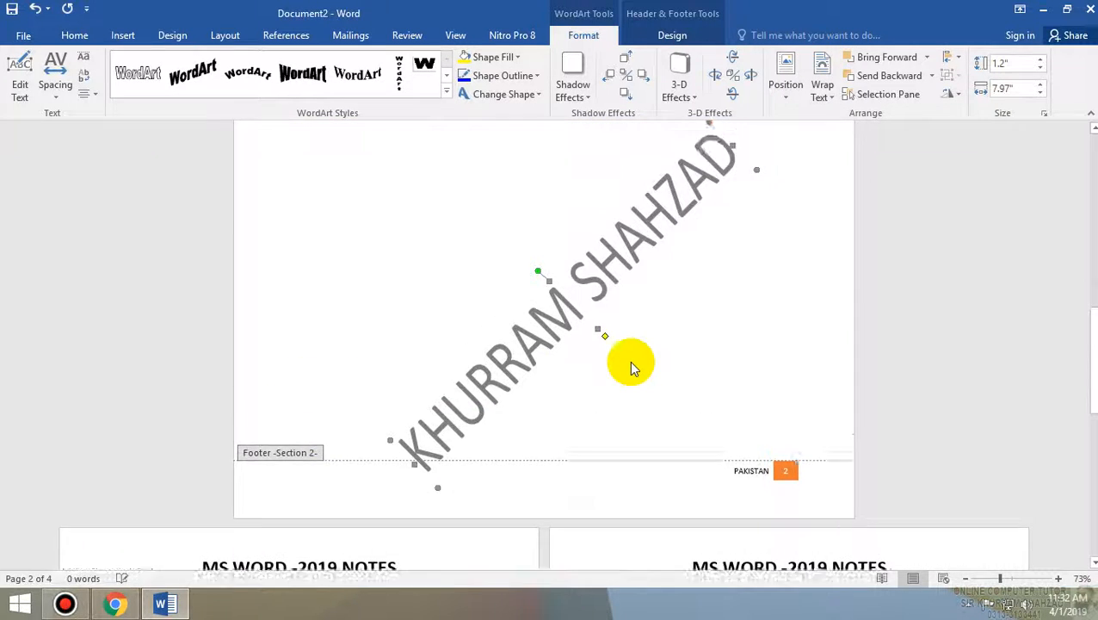
drag(635, 368, 623, 358)
scroll(798, 408, up, 10)
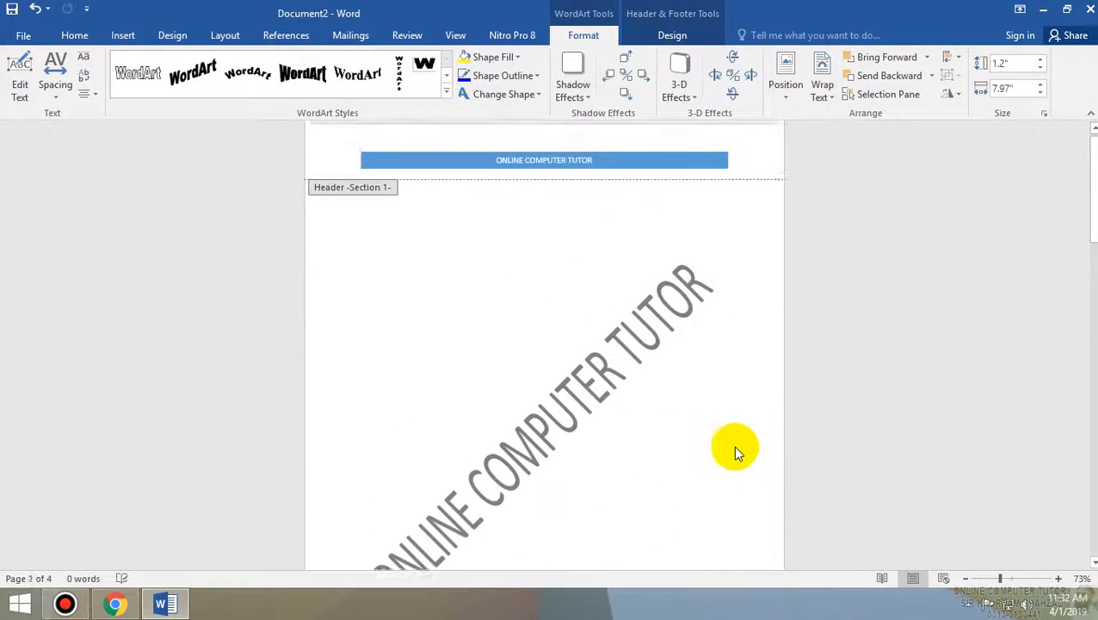
Step: Deselect the Section 2 watermark and exit header and footer editing
scroll(733, 448, down, 6)
scroll(746, 455, down, 10)
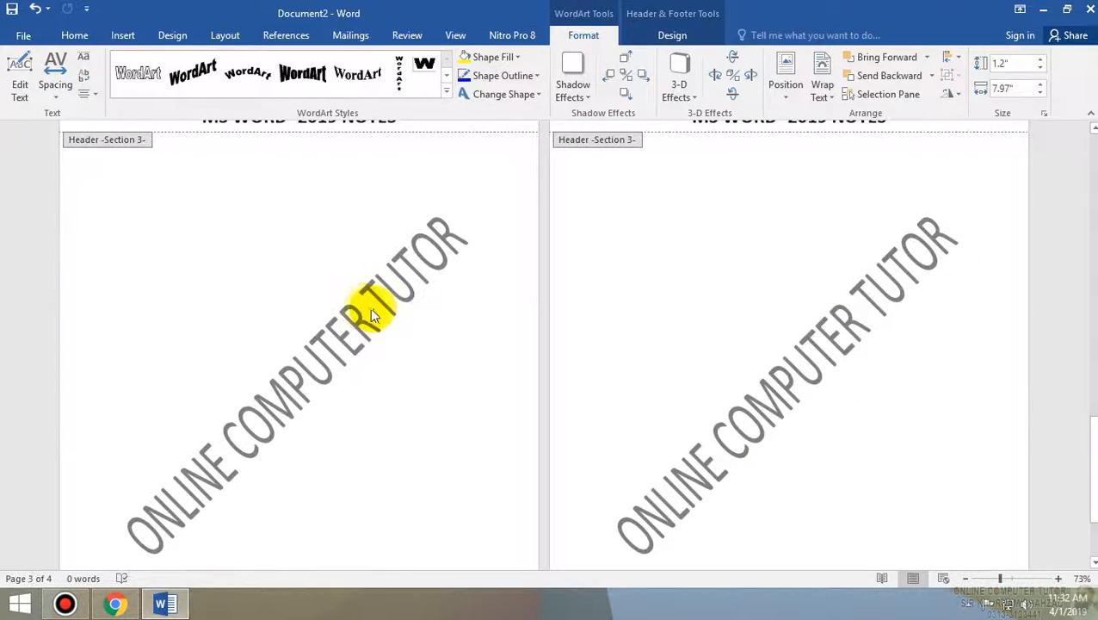
click(370, 308)
scroll(773, 260, down, 2)
click(772, 263)
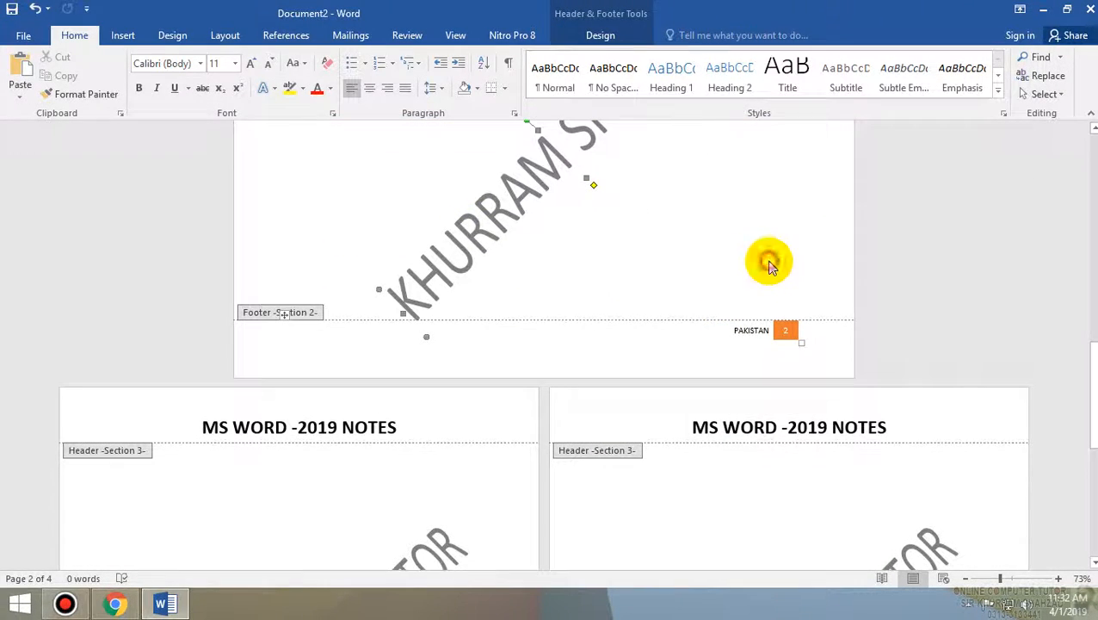
scroll(516, 422, down, 3)
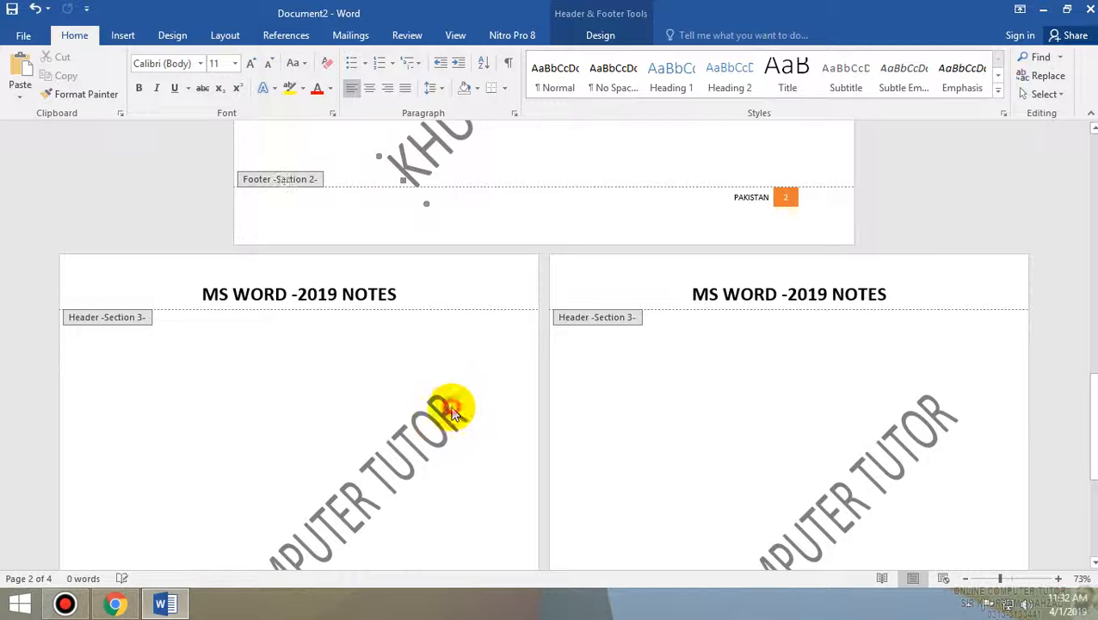
double_click(449, 422)
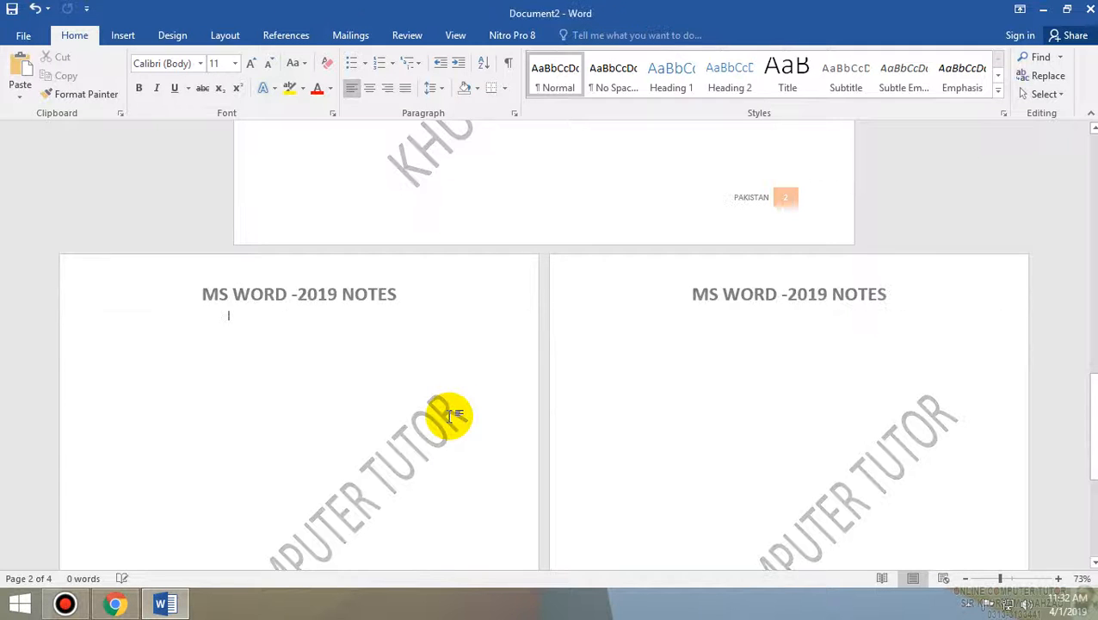
Step: Change the Section 3 WordArt watermark text to PAKISTAN
double_click(448, 295)
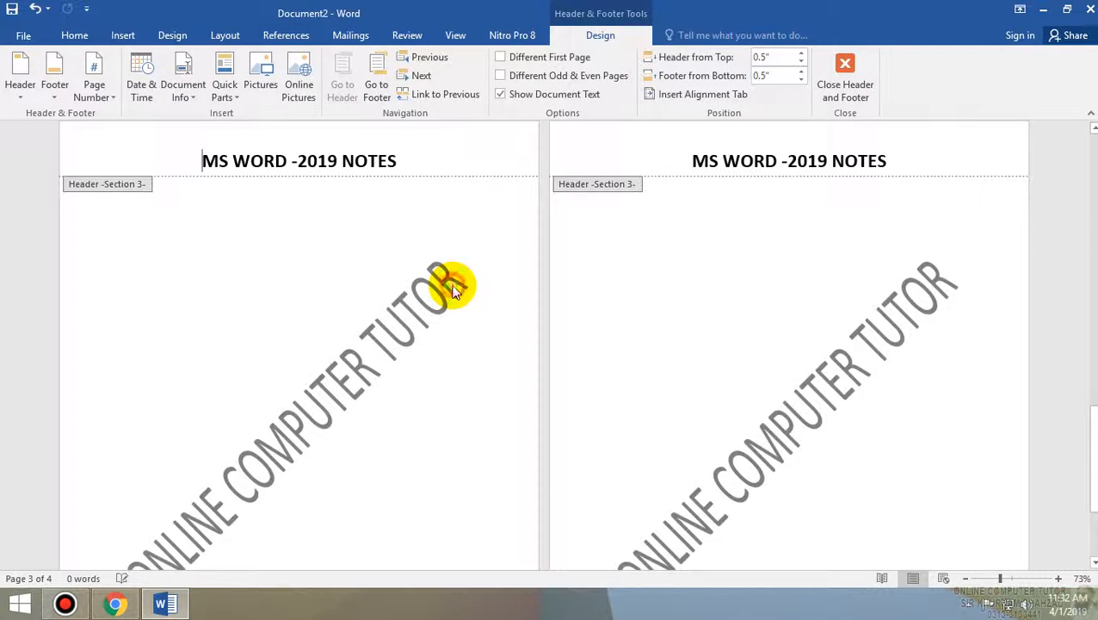
click(448, 288)
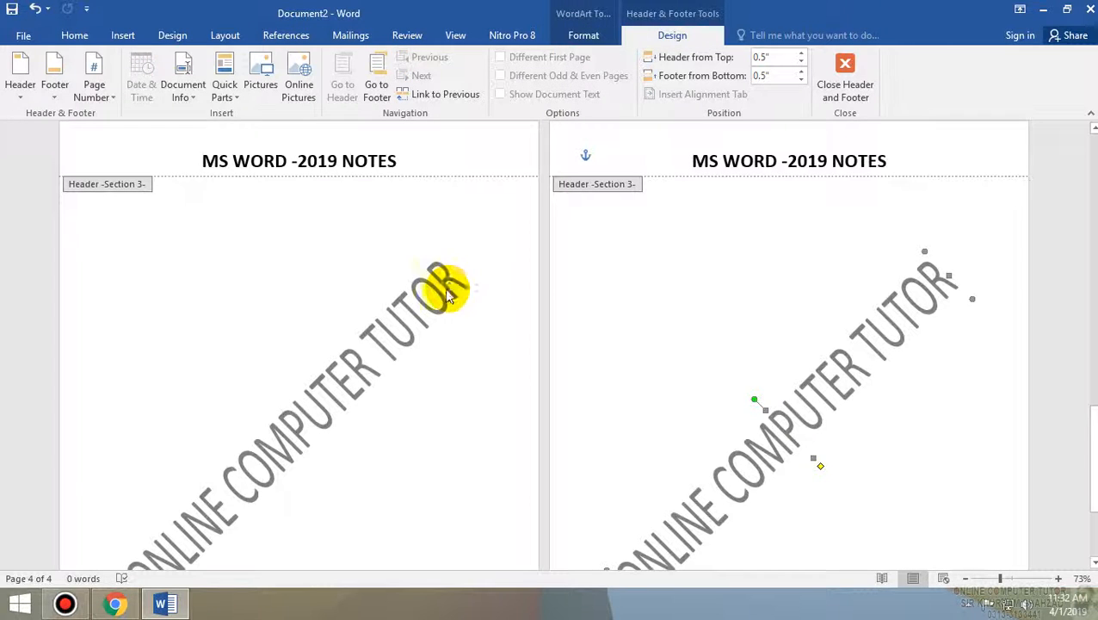
click(446, 295)
click(448, 294)
right_click(448, 295)
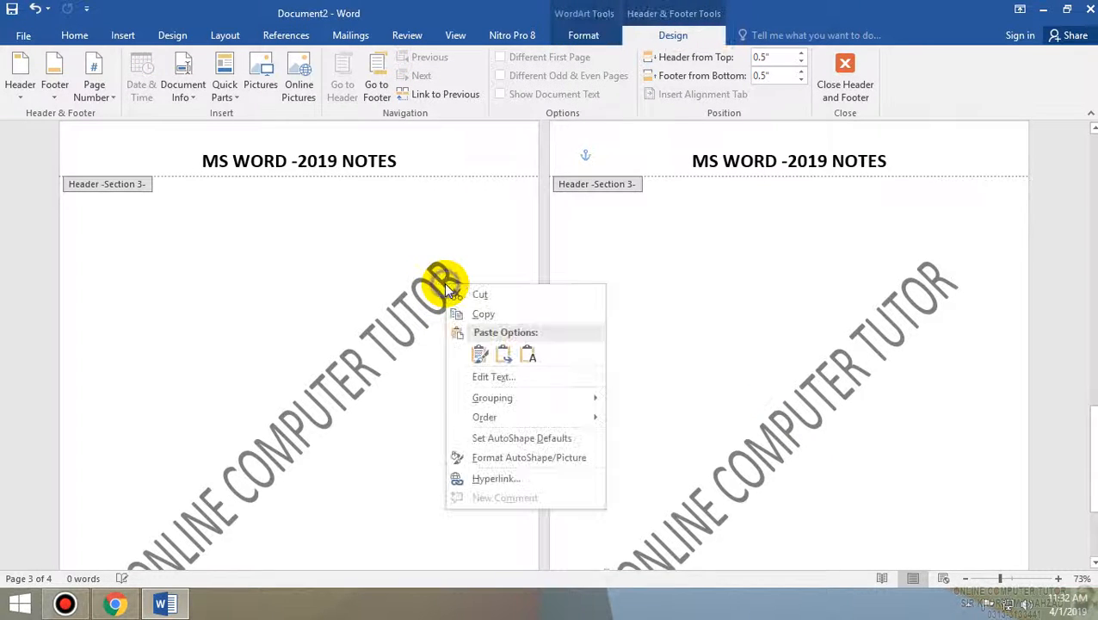
key(Escape)
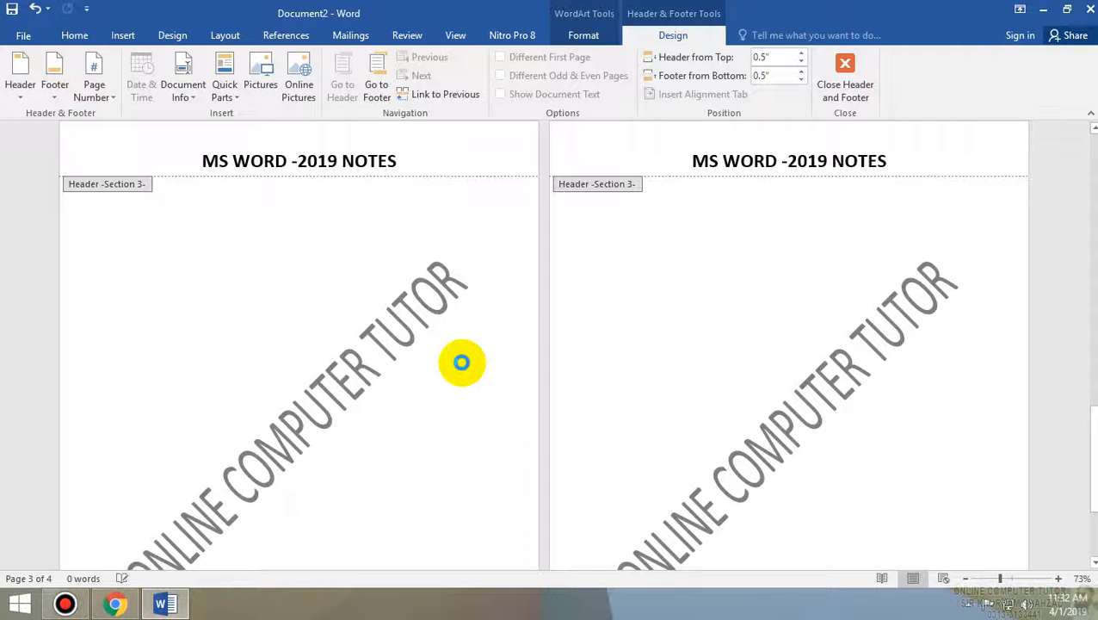
double_click(461, 361)
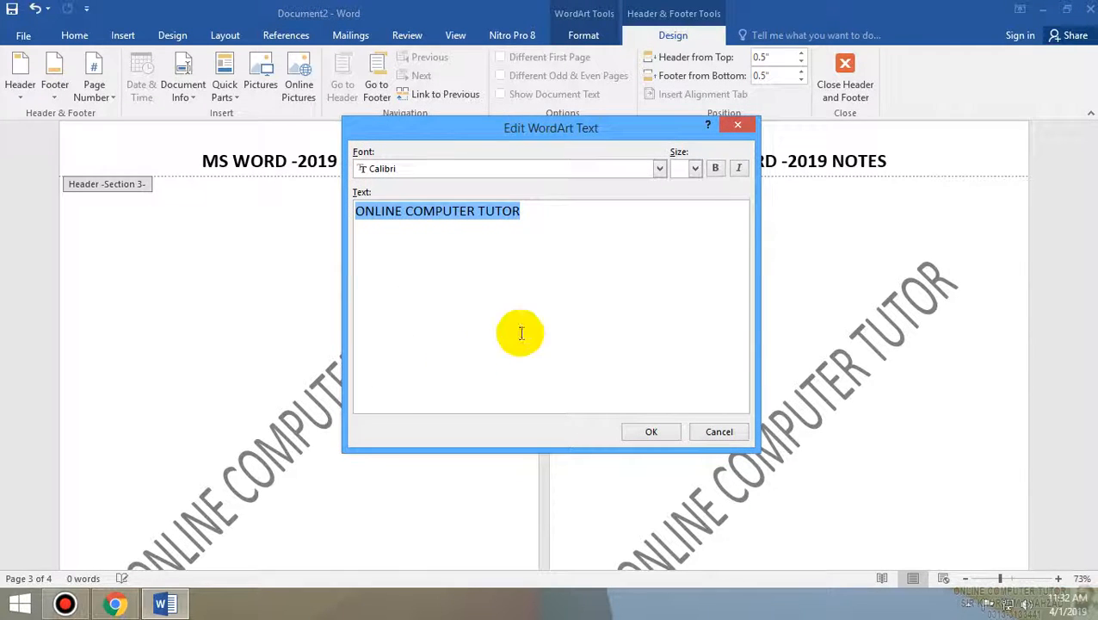
text(PAKISTAN)
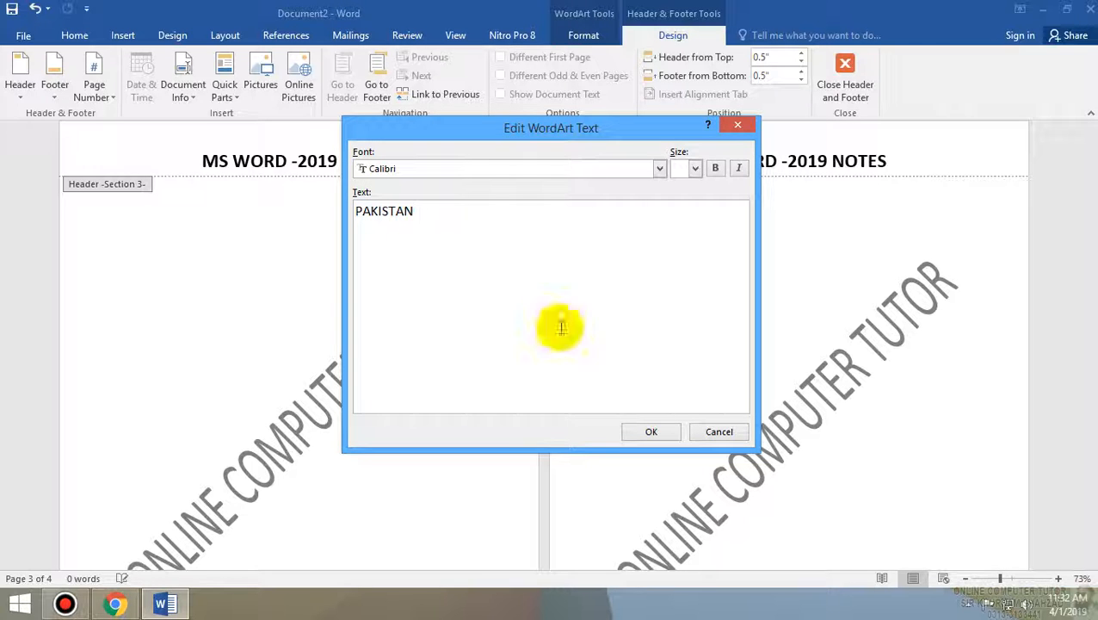
click(650, 431)
Step: Deselect the PAKISTAN watermark, close header and footer editing, and scroll back up
scroll(504, 410, down, 1)
scroll(501, 404, down, 1)
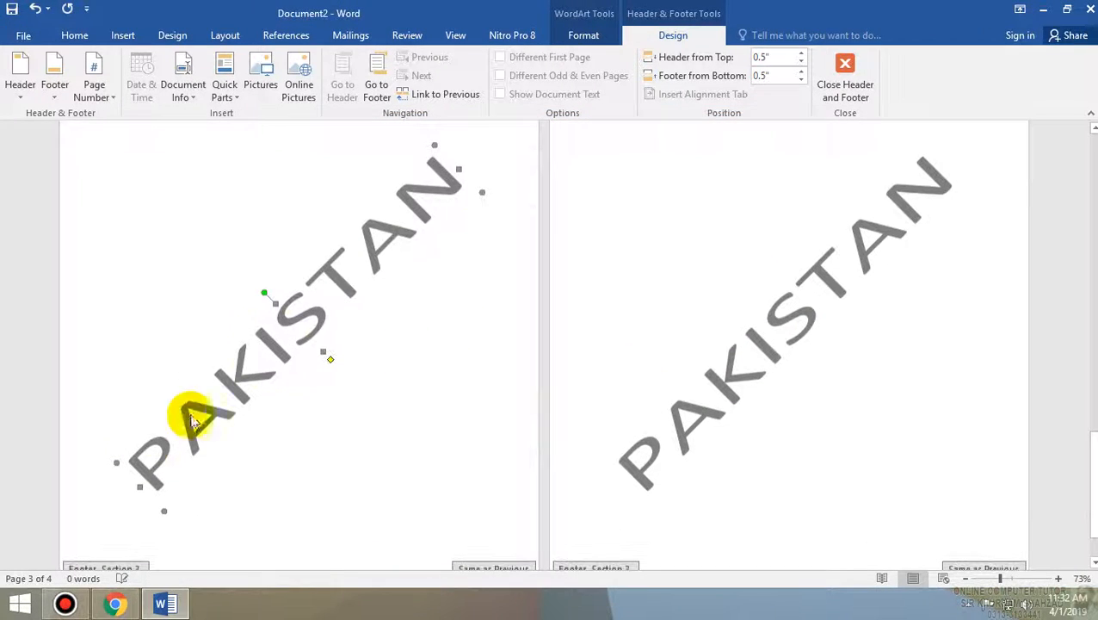
click(447, 301)
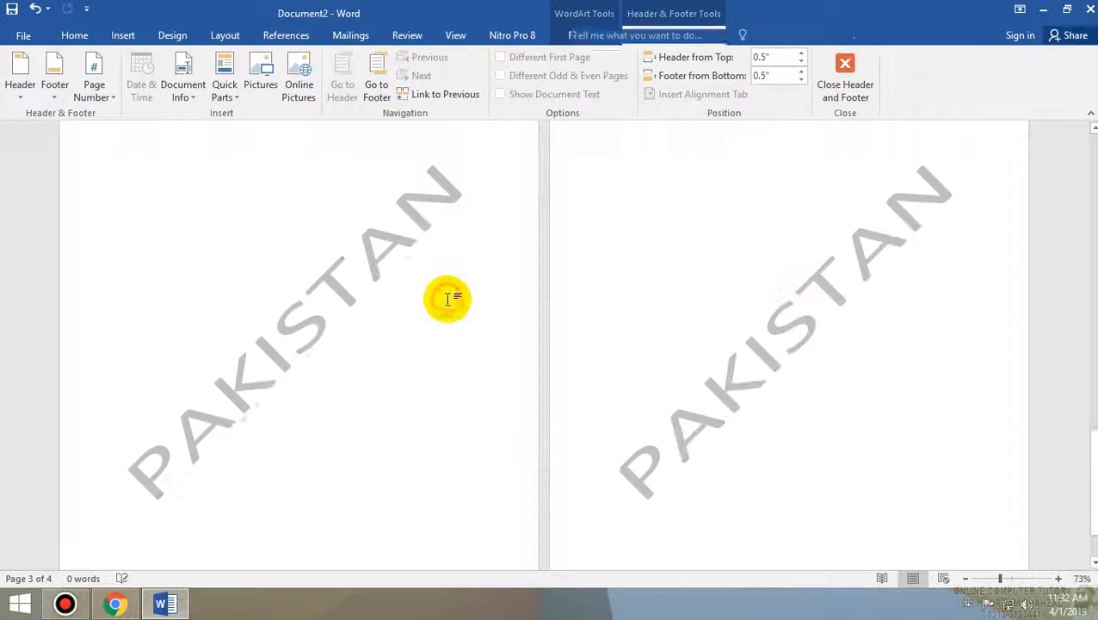
double_click(748, 392)
scroll(753, 409, up, 6)
scroll(785, 433, up, 10)
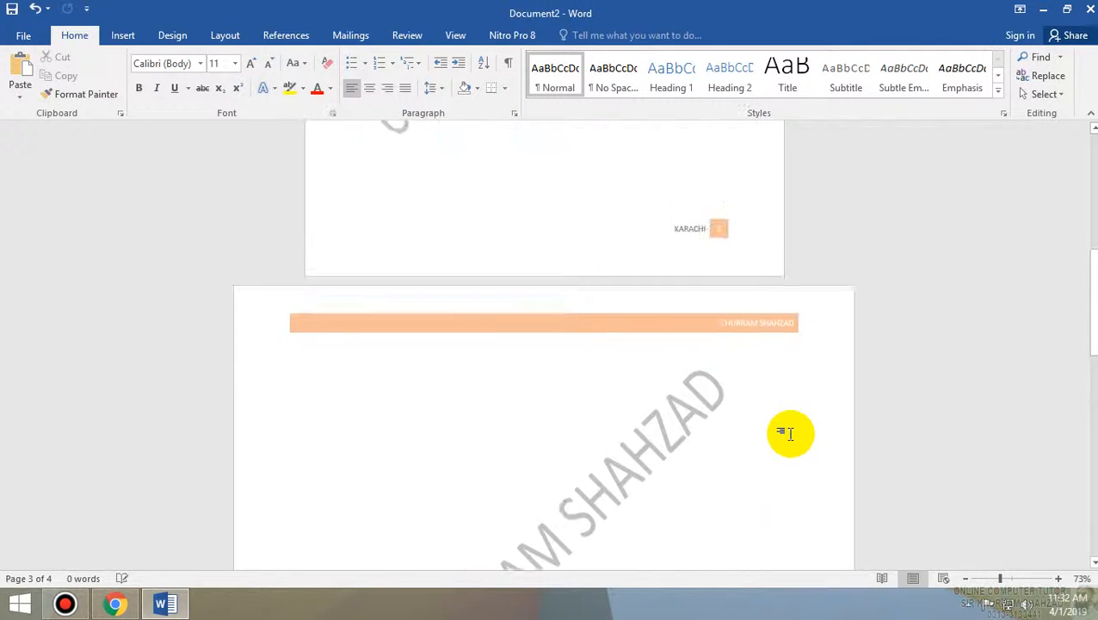